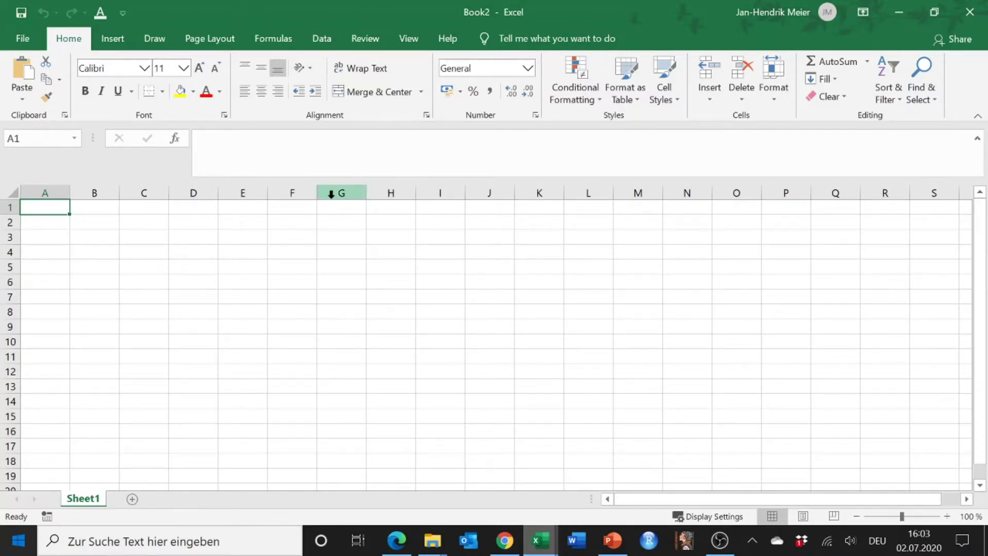
click(339, 250)
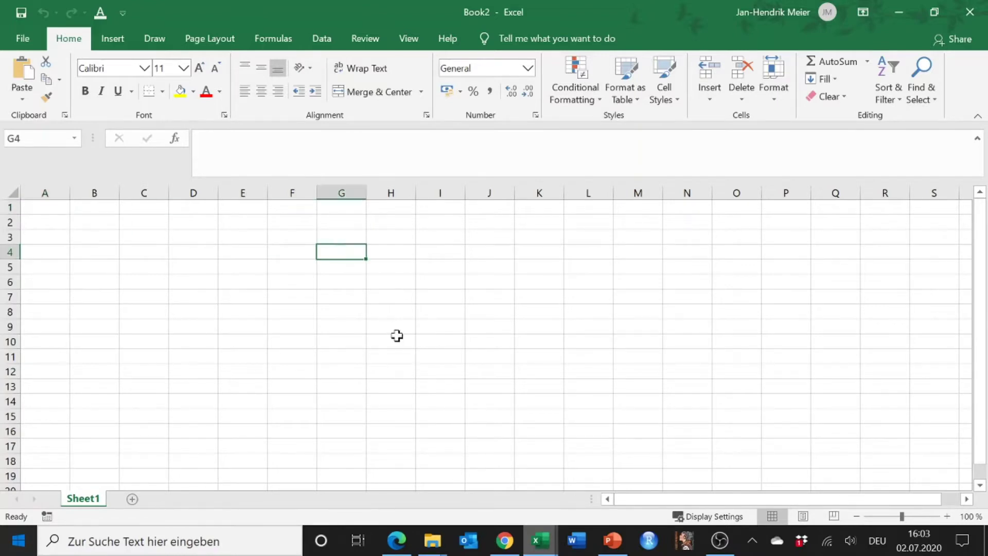
text(9)
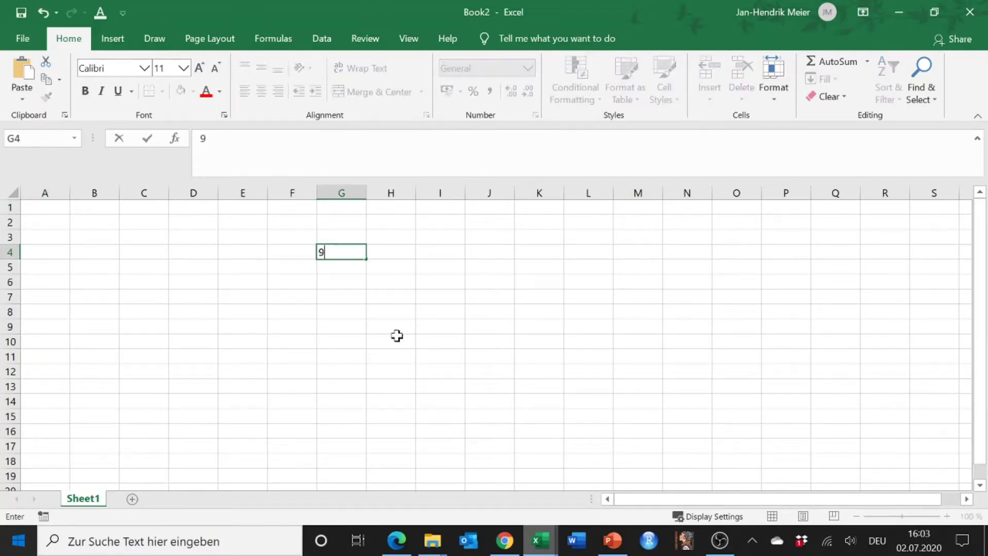
text(9999999)
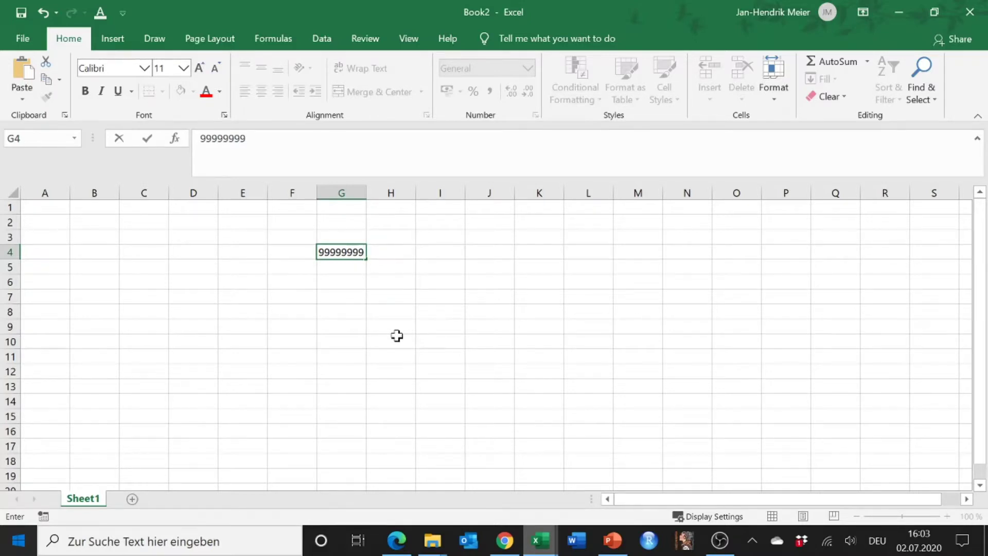
key(BackSpace)
key(BackSpace)
key(BackSpace)
key(BackSpace)
key(BackSpace)
key(BackSpace)
key(BackSpace)
key(BackSpace)
click(391, 329)
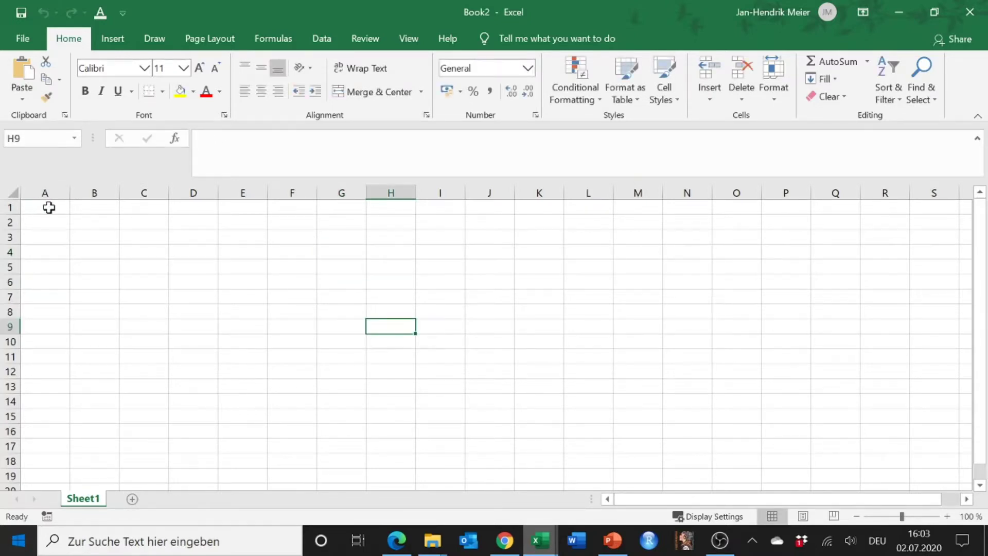
Set the width of all columns in the worksheet to 13.
click(12, 194)
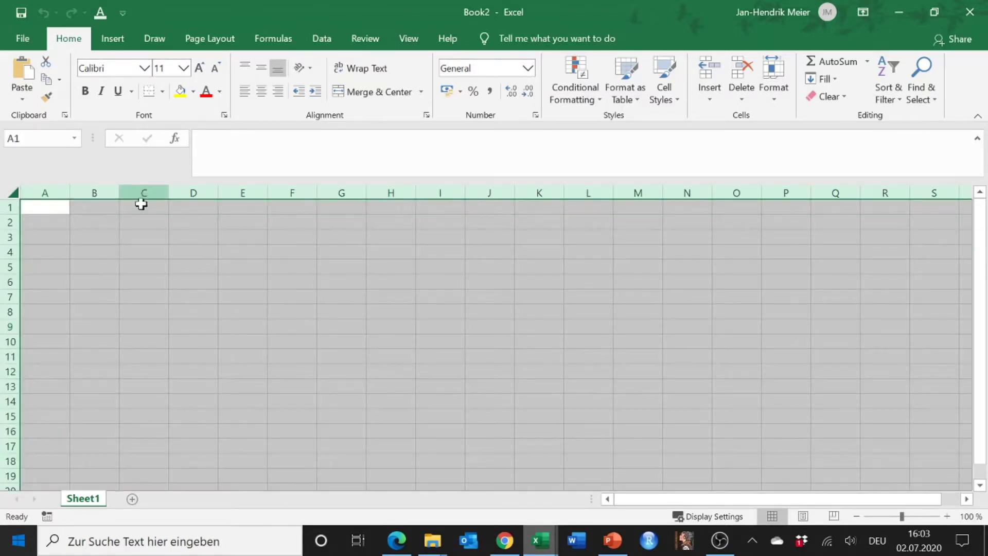
click(39, 221)
click(14, 193)
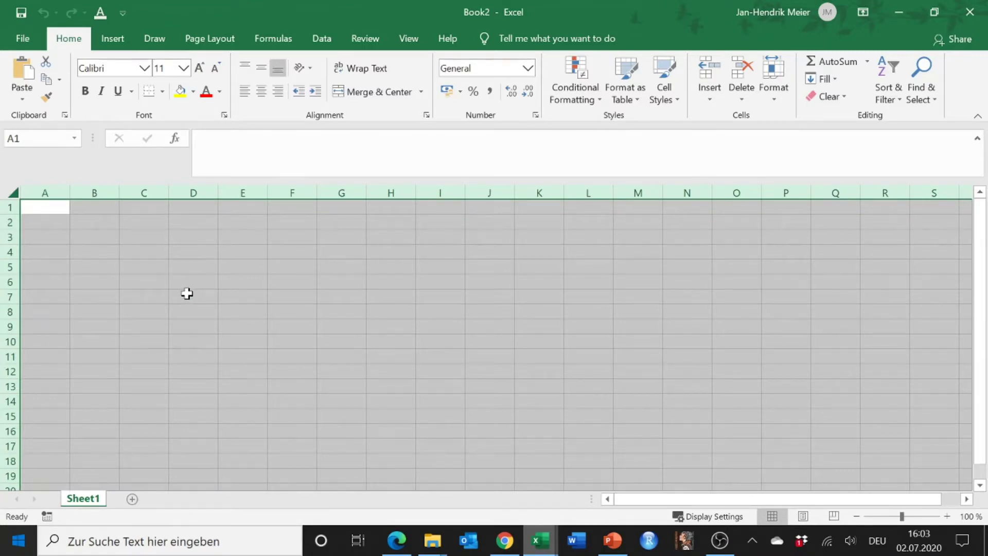
right_click(249, 191)
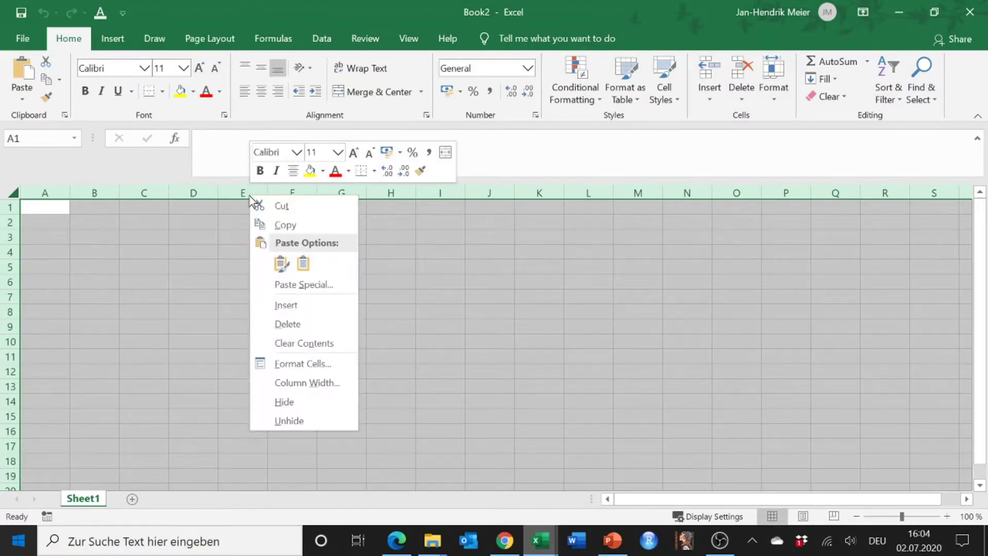
click(307, 382)
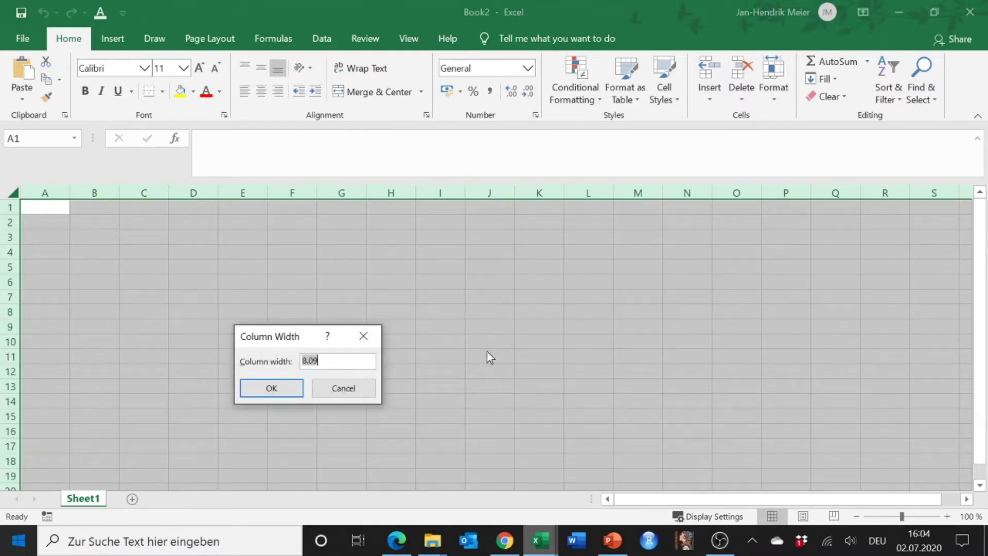
text(13)
key(Return)
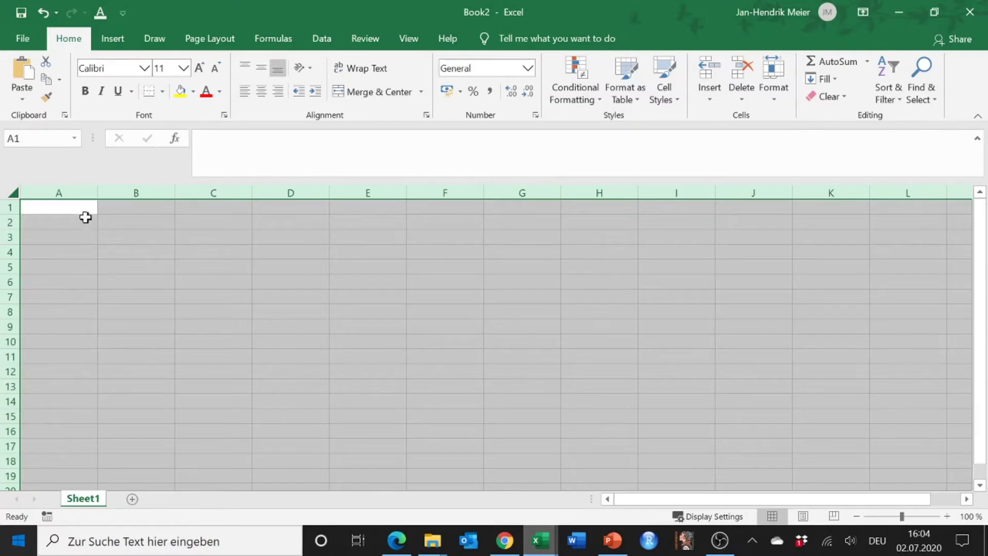
Set the width of columns A and B to 5.
click(71, 192)
drag(71, 193, 136, 191)
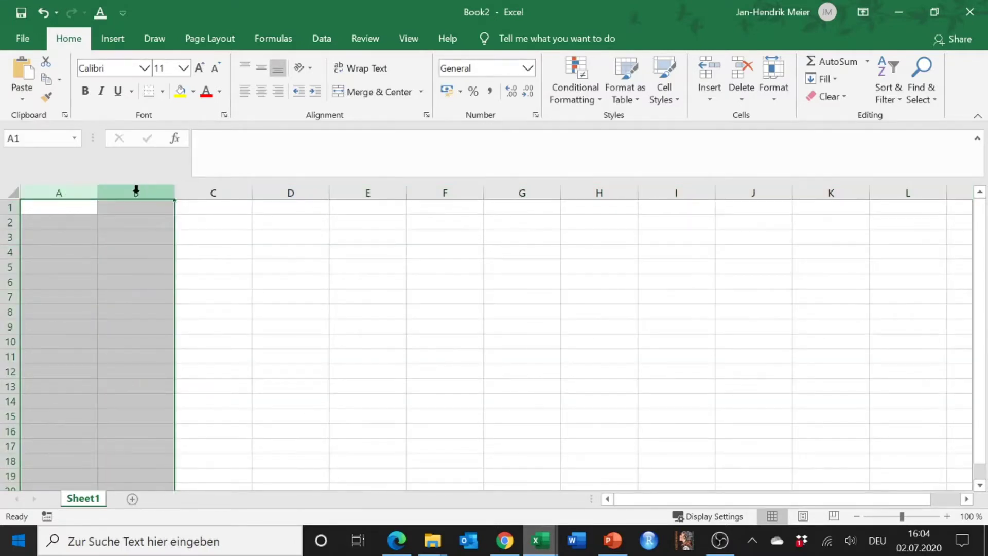
right_click(136, 191)
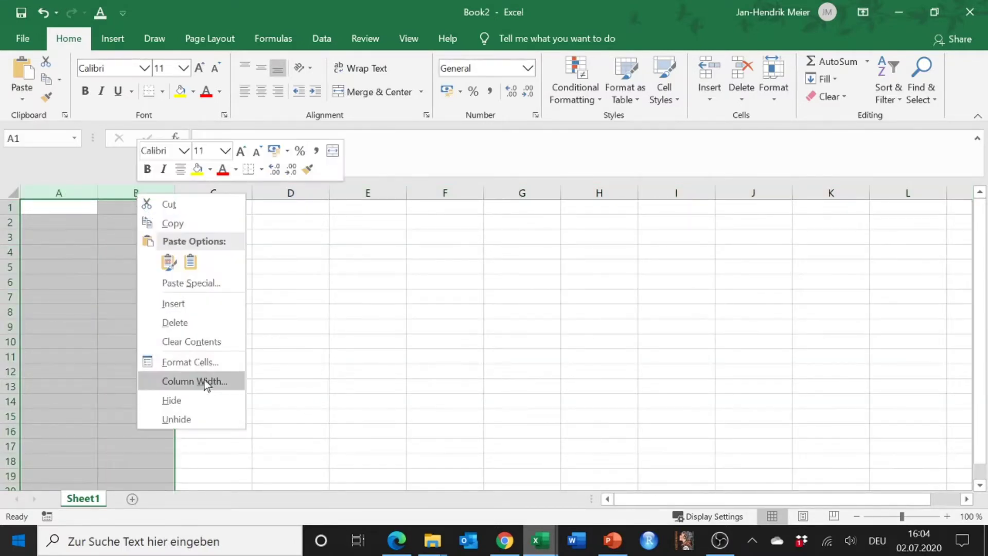
click(203, 379)
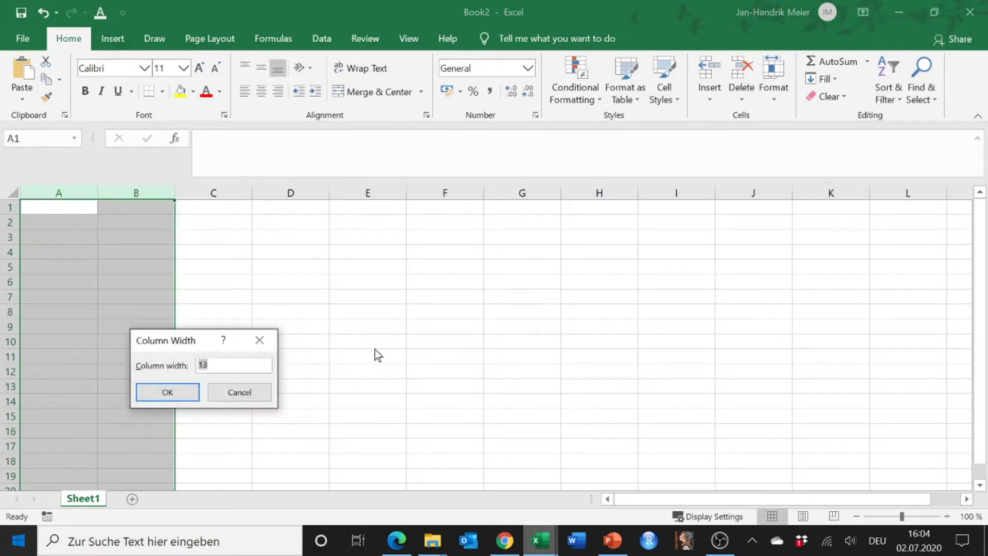
text(5)
key(Return)
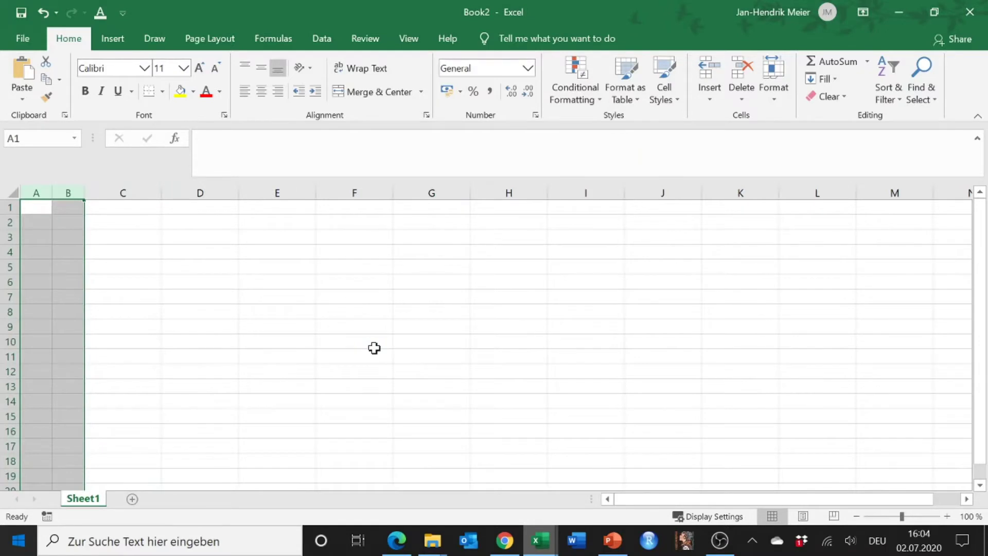
Set the width of columns E and F to 2.5.
drag(280, 192, 337, 195)
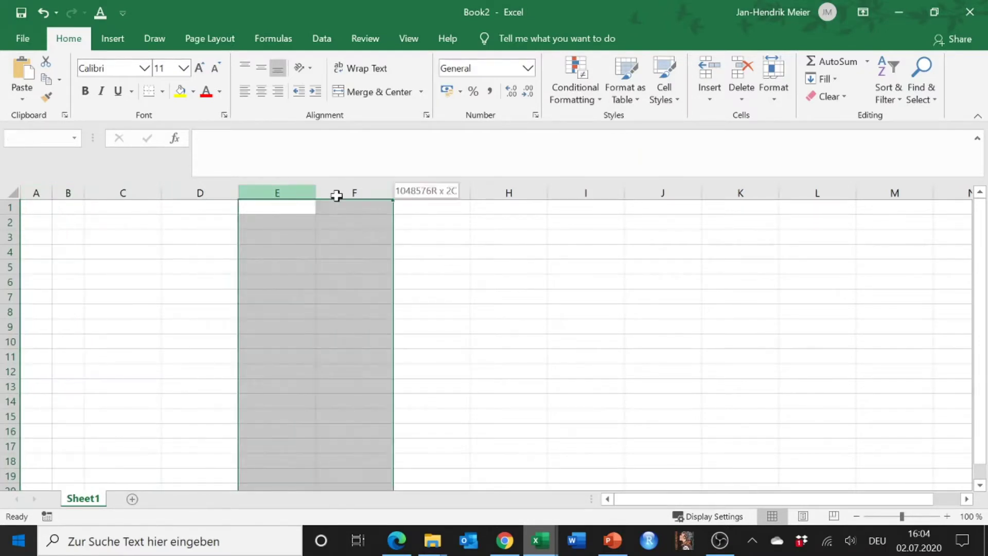
right_click(350, 192)
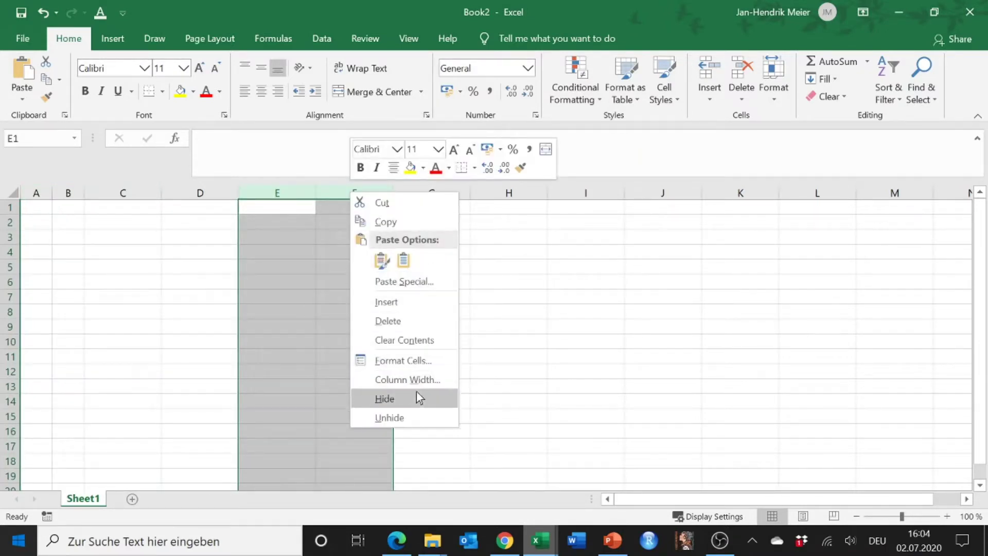
click(419, 384)
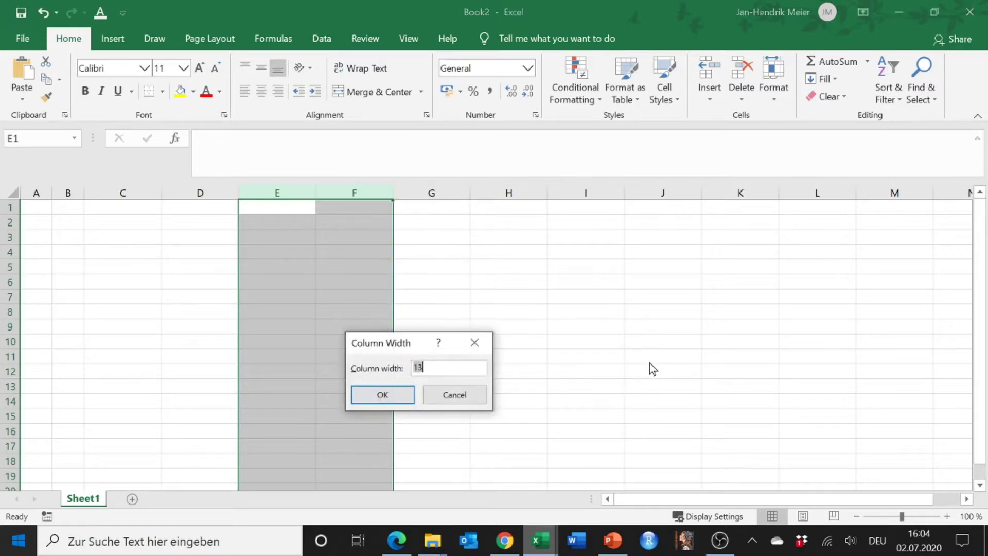
text(2.5)
key(Return)
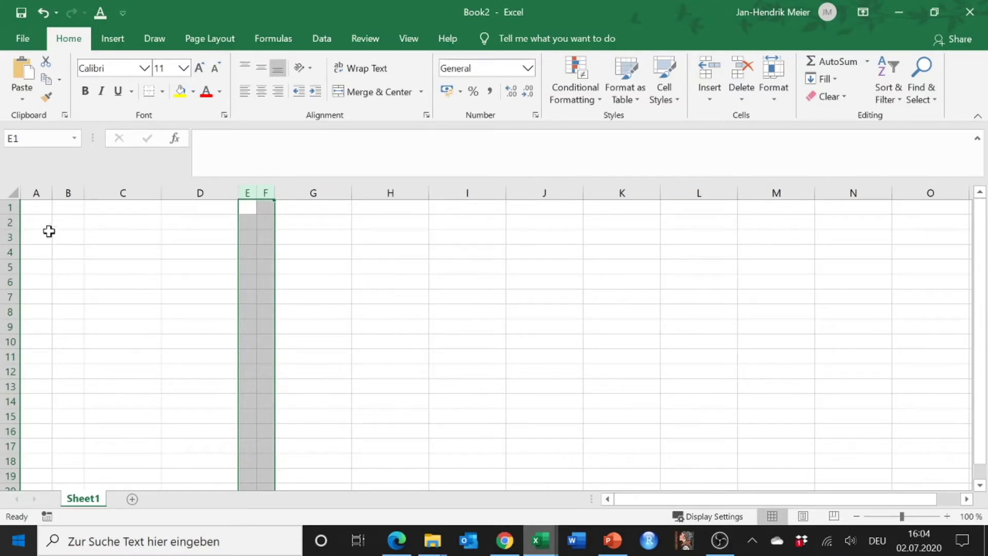
Enter sample indented labels: "Assets" in A6, "Intangible Assets" in B7 and "Patents" in C8.
click(32, 280)
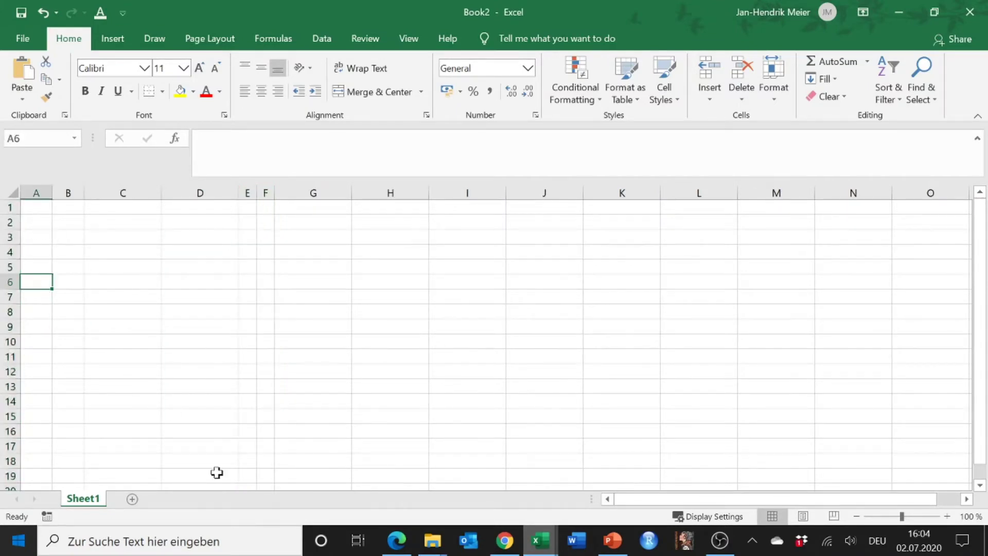
text(Assets)
key(Return)
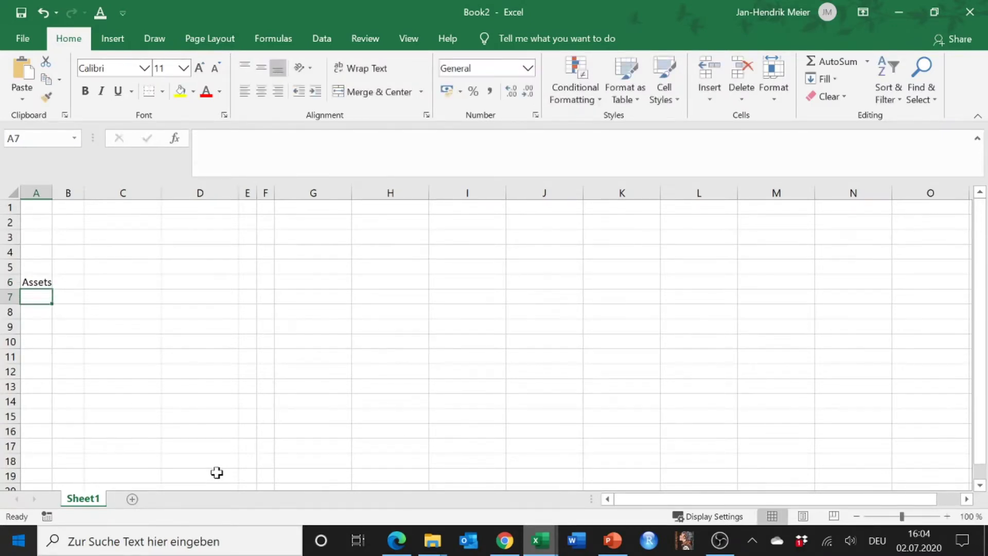
key(Right)
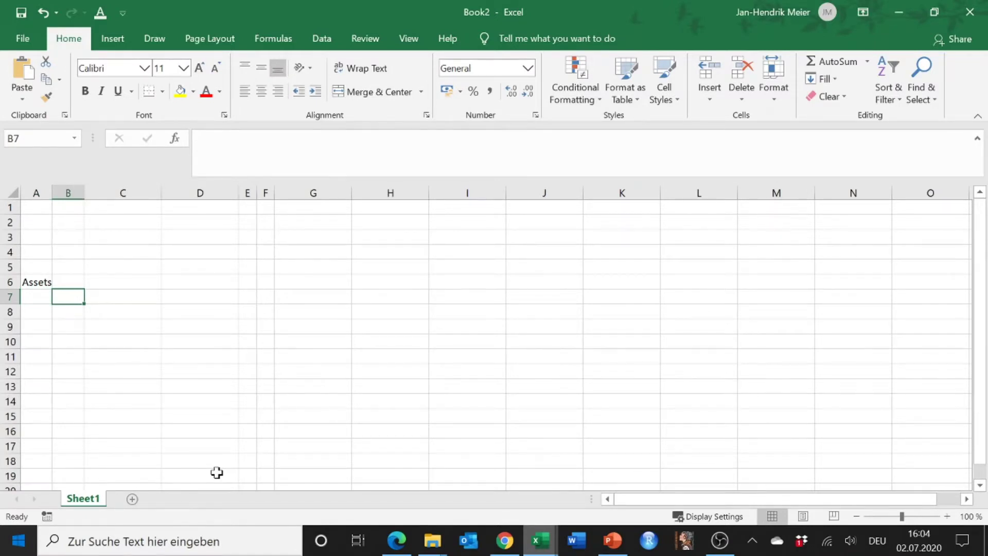
text(Intangibe)
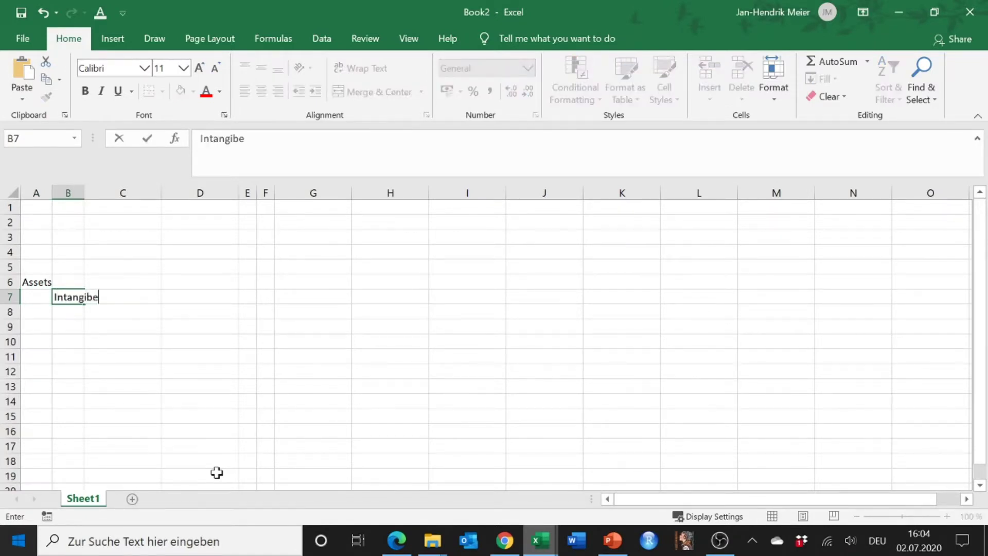
key(BackSpace)
text(le S)
key(BackSpace)
text(Assets)
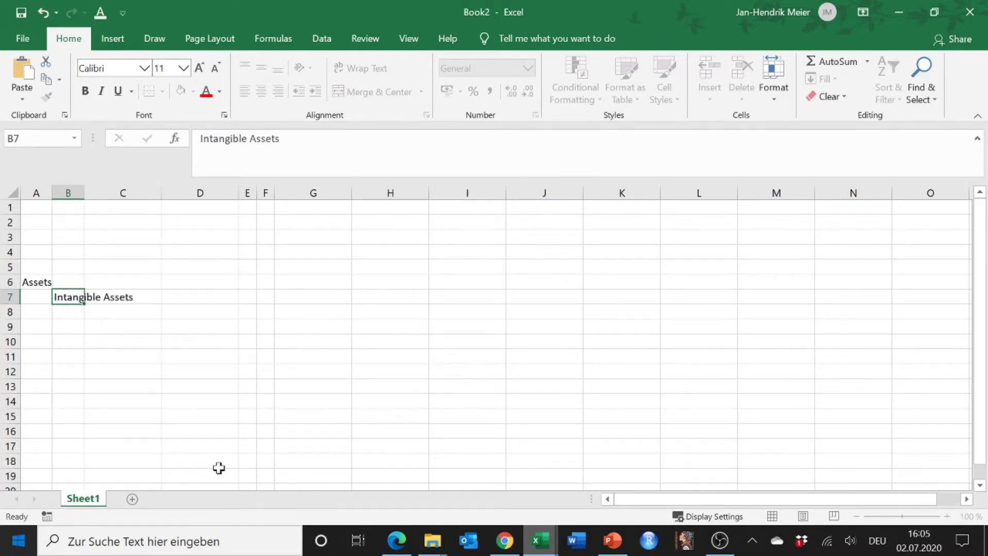
key(Return)
key(Right)
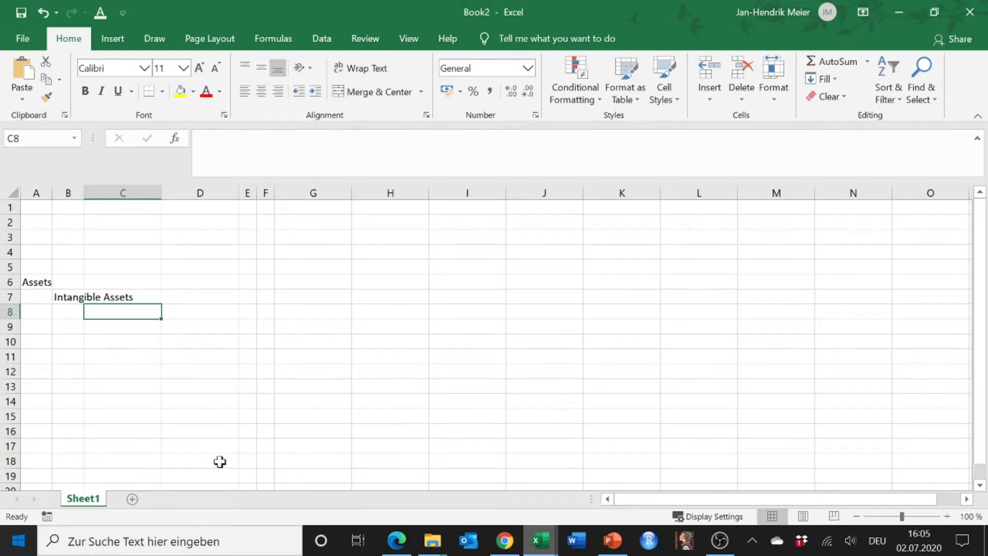
text(Patents)
key(Return)
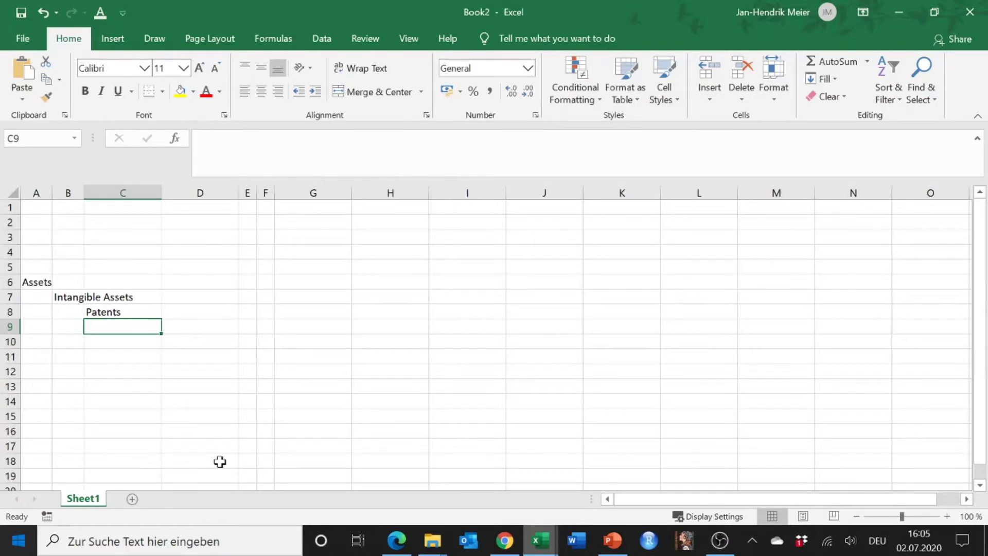
Enter the sample operator signs "+" in E8 and "x" in E10.
key(Right)
key(Up)
key(Up)
key(Up)
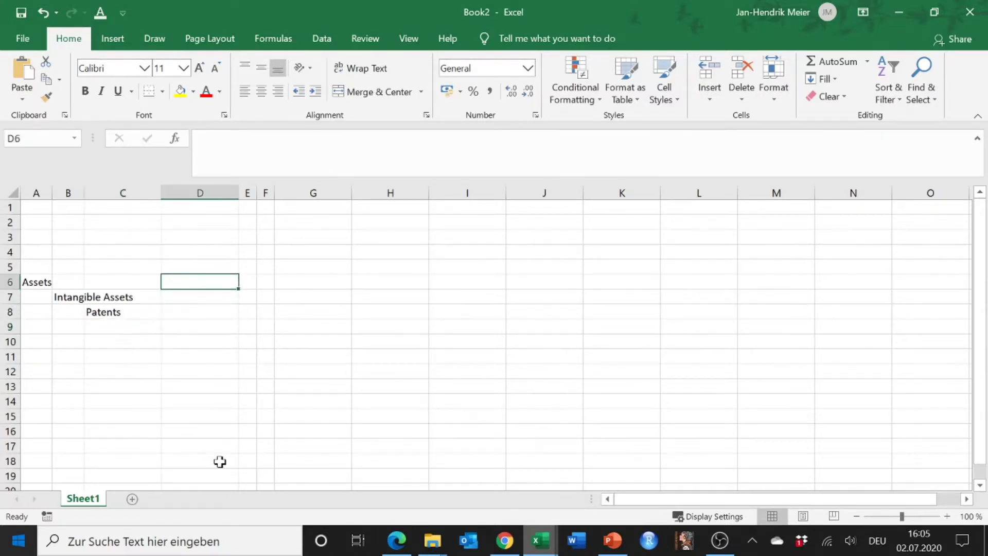
key(Down)
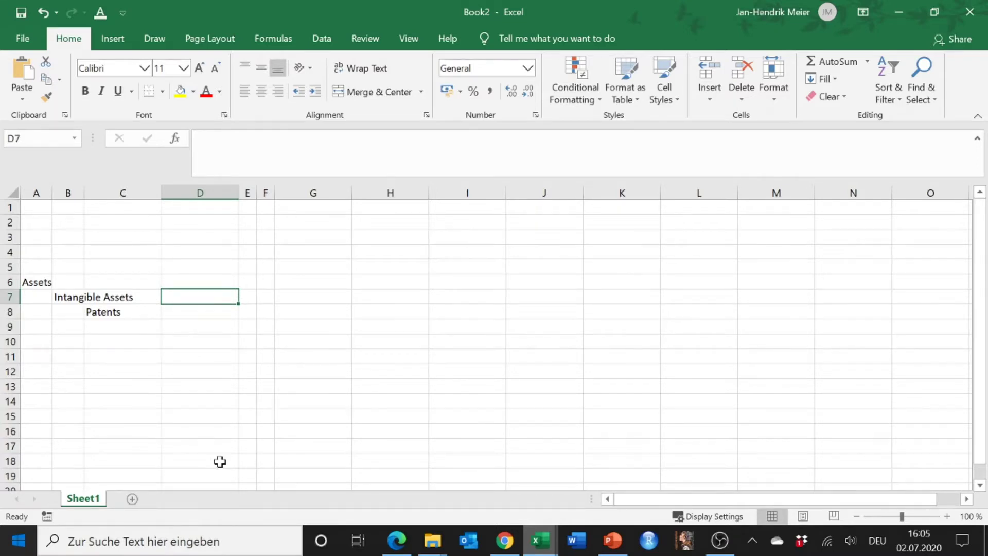
key(Down)
key(Down)
key(Up)
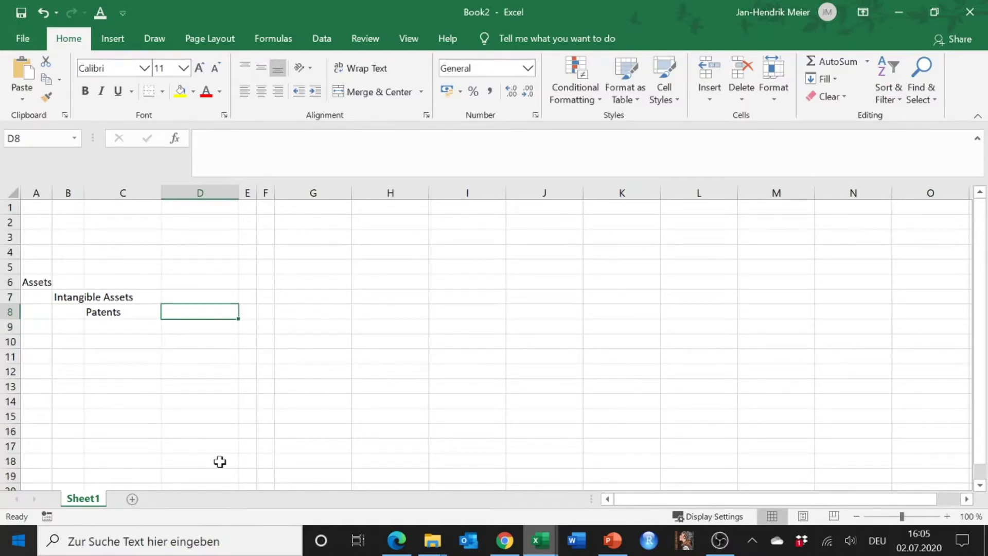
key(Right)
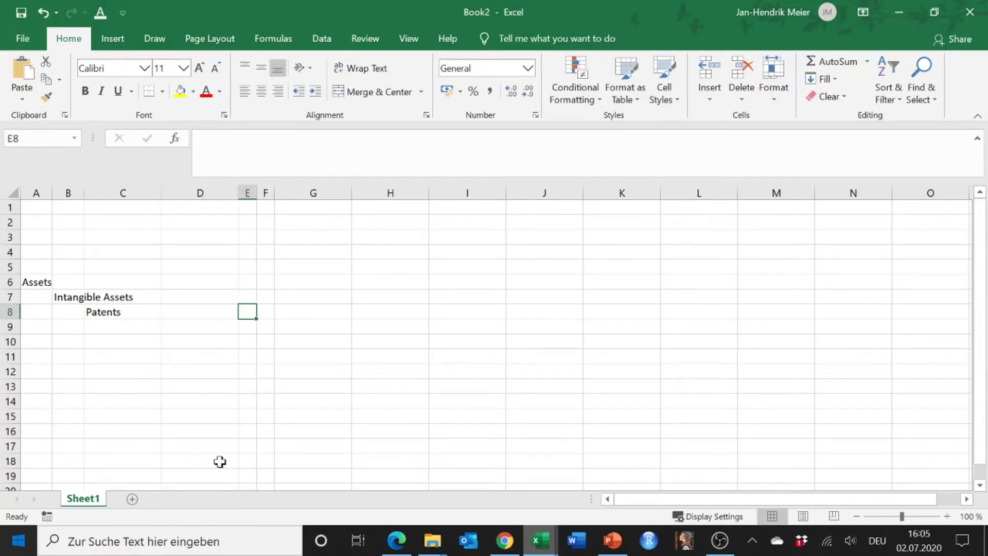
text(+)
key(Return)
key(Down)
text(x)
key(Return)
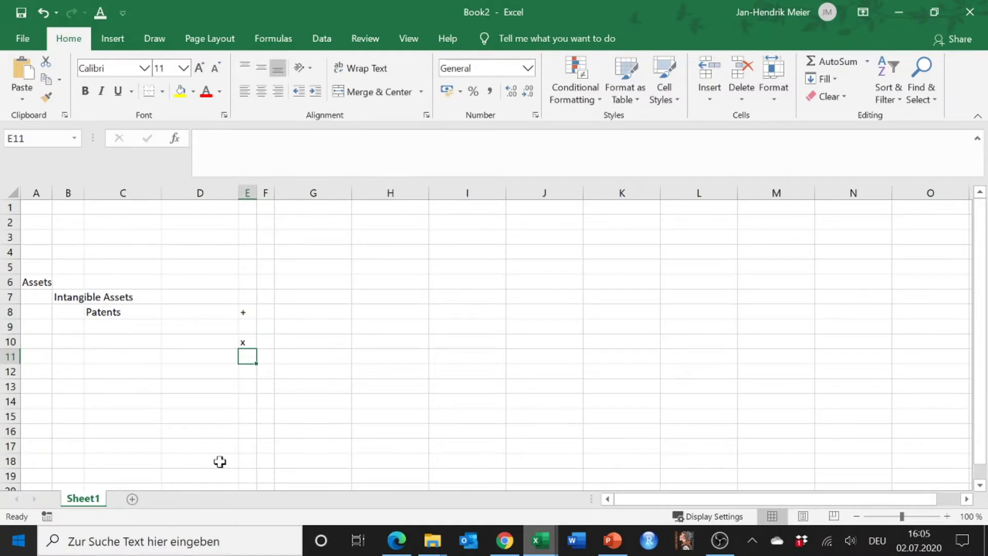
Enter the sample units "€" in F8 and "pc" in F10.
key(Right)
key(Up)
key(Up)
key(Up)
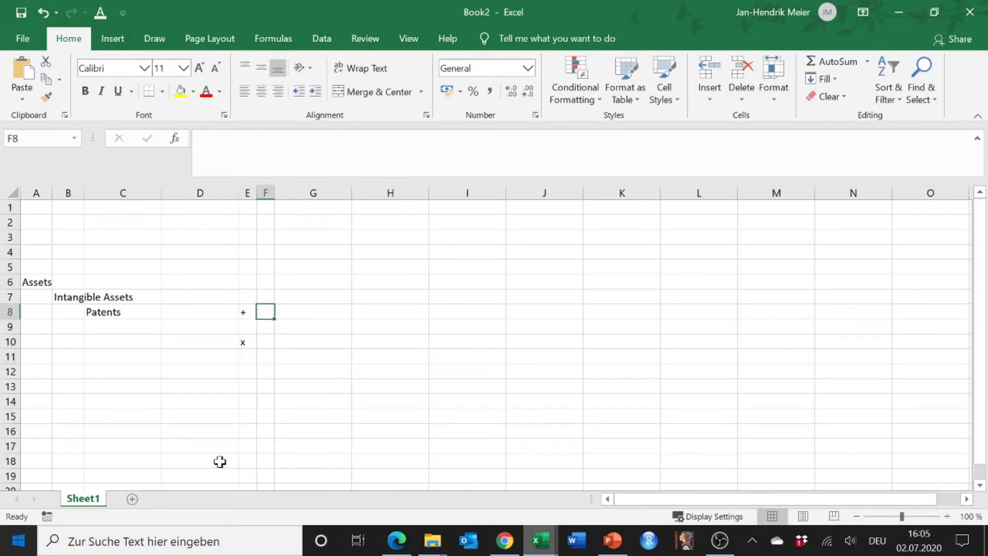
text(€)
key(Return)
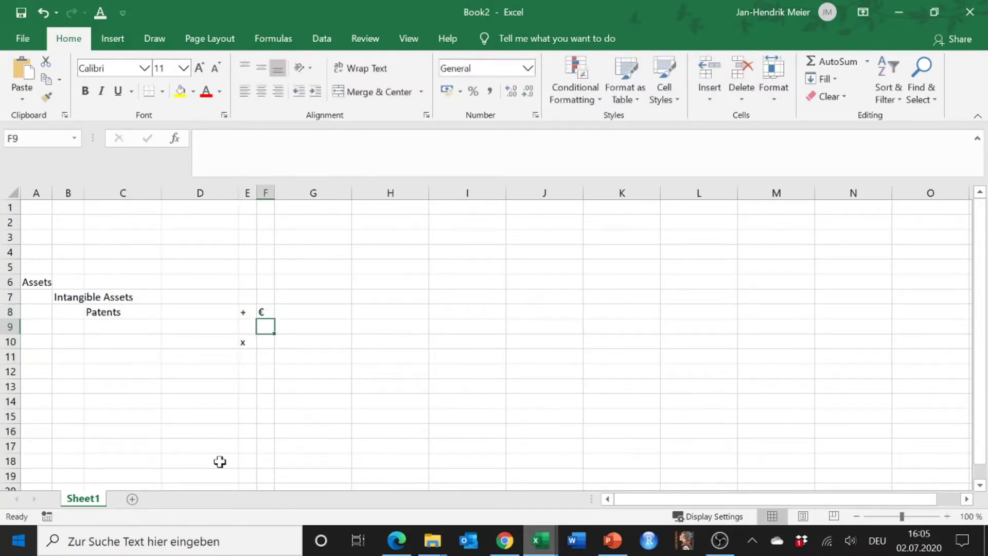
key(Down)
text(p)
key(BackSpace)
text(ps)
key(Return)
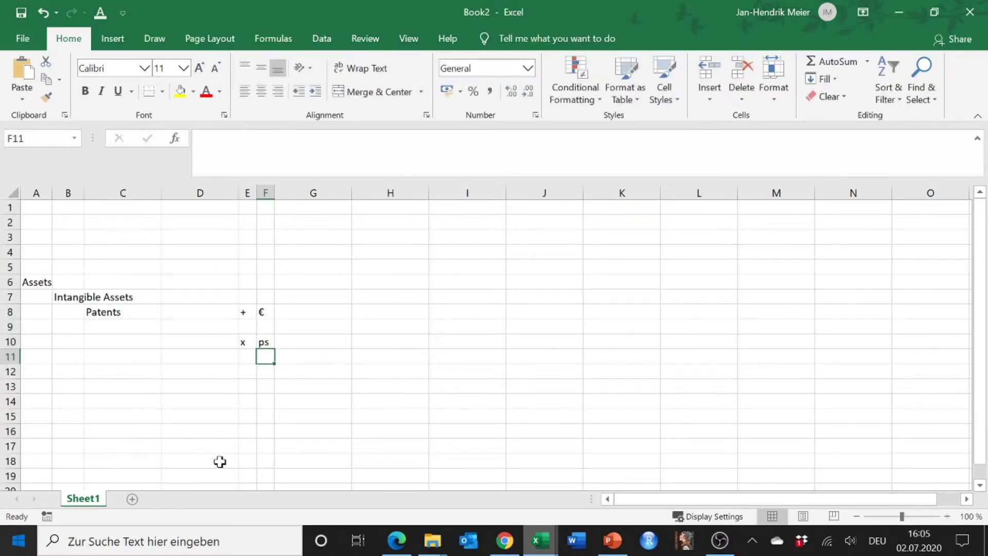
key(Up)
text(pc)
key(Return)
click(278, 280)
drag(288, 296, 875, 402)
click(491, 342)
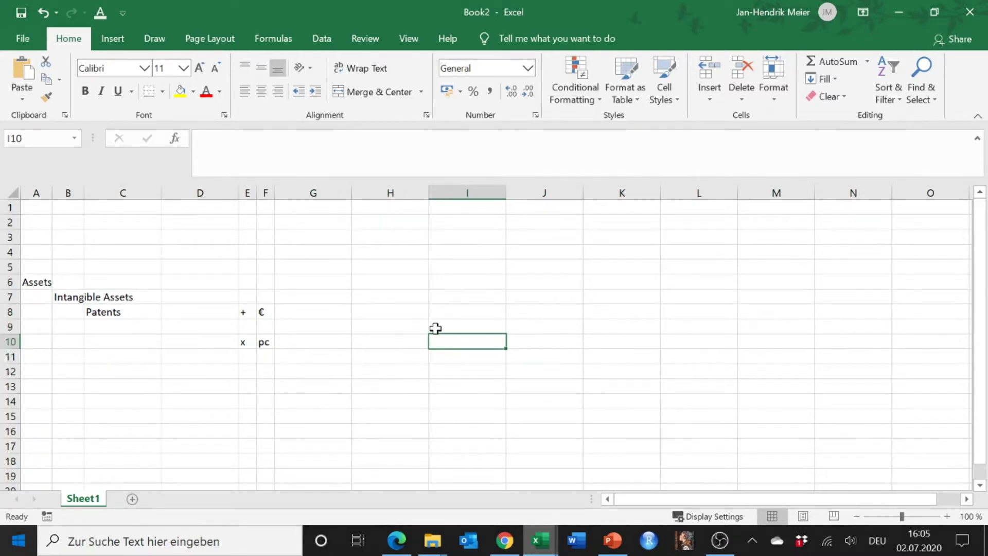
Clear the contents of range A4:G13 to remove the sample entries.
drag(45, 256, 351, 393)
key(Delete)
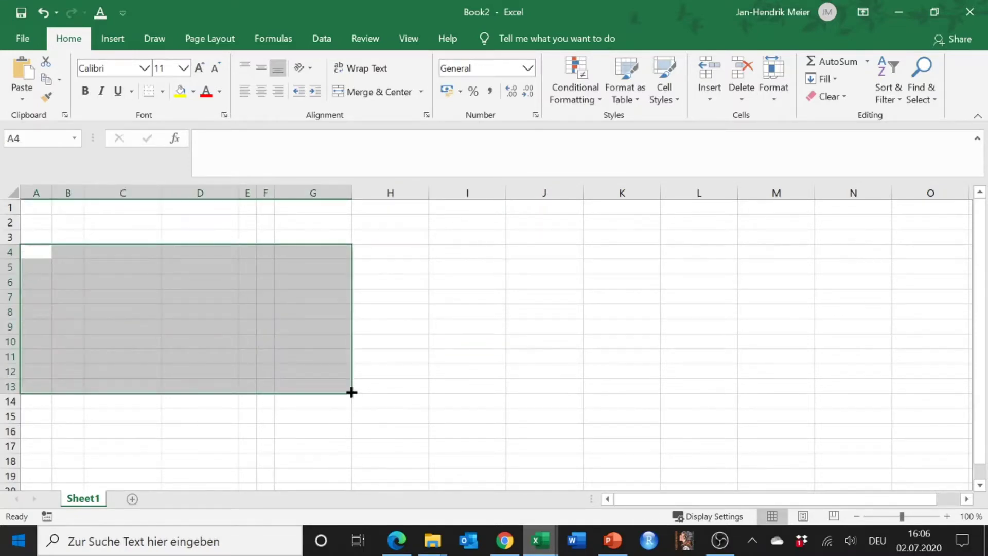
click(185, 308)
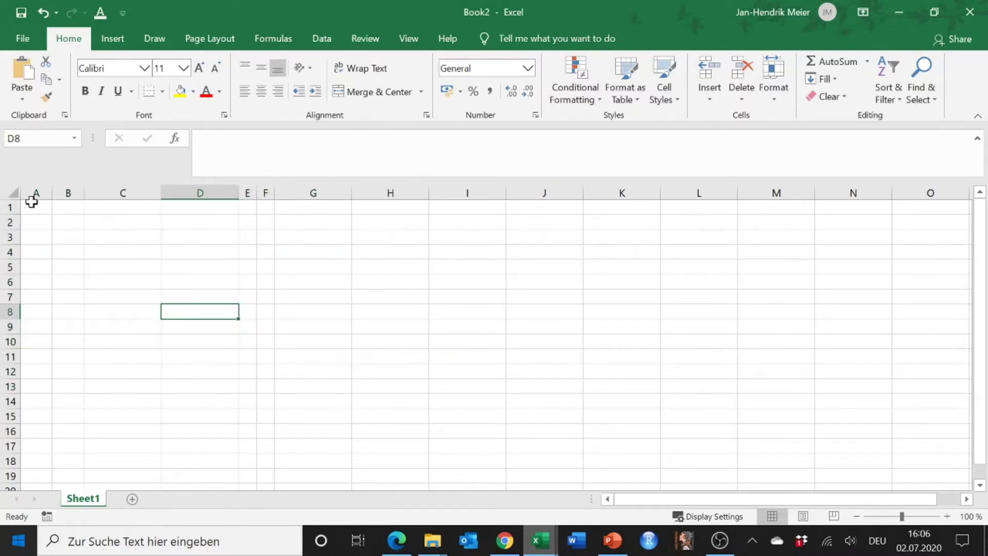
Apply the comma number format to all cells of the worksheet.
click(13, 195)
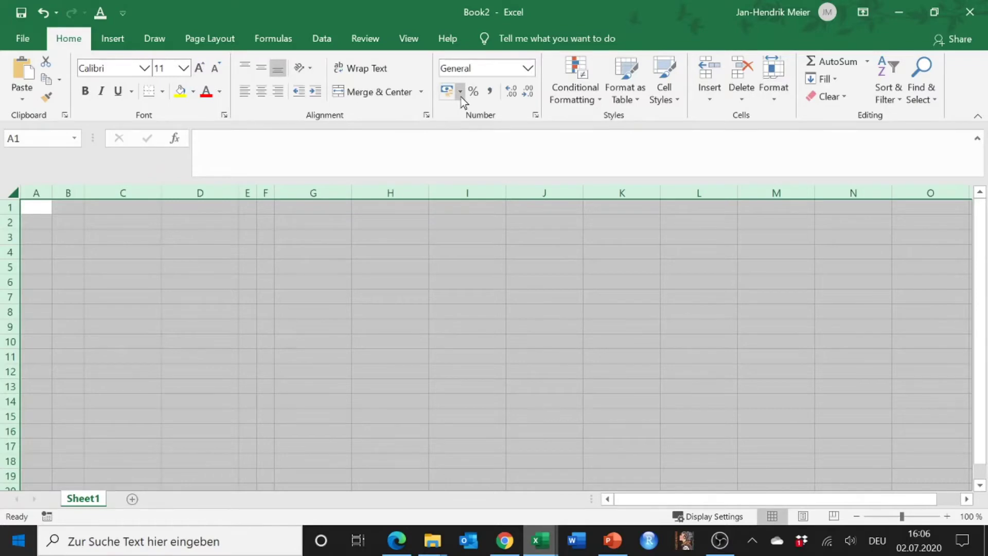
click(491, 91)
Test the number format by entering 23,423 in cell I6, and clear the cell again.
click(466, 283)
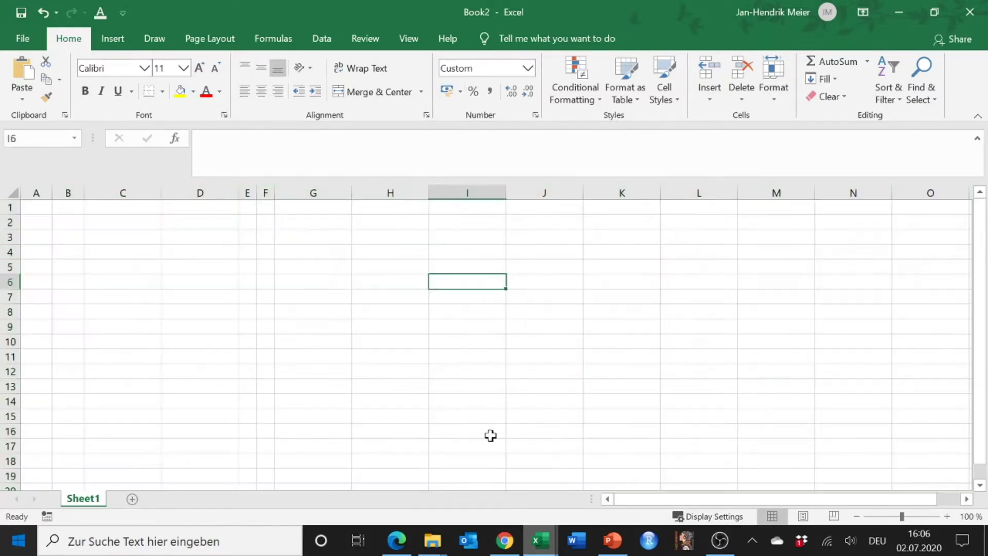
text(23,423)
key(Return)
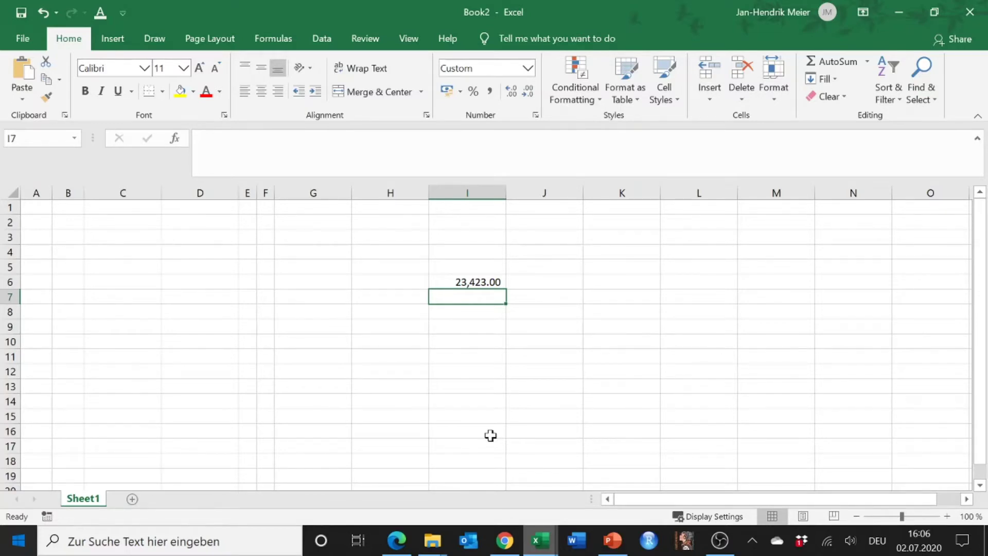
click(466, 284)
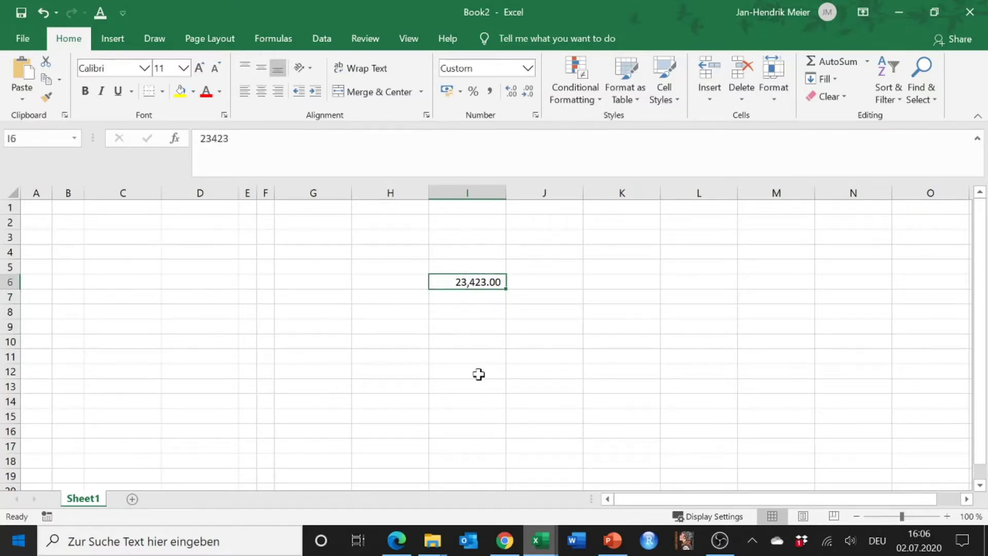
key(Delete)
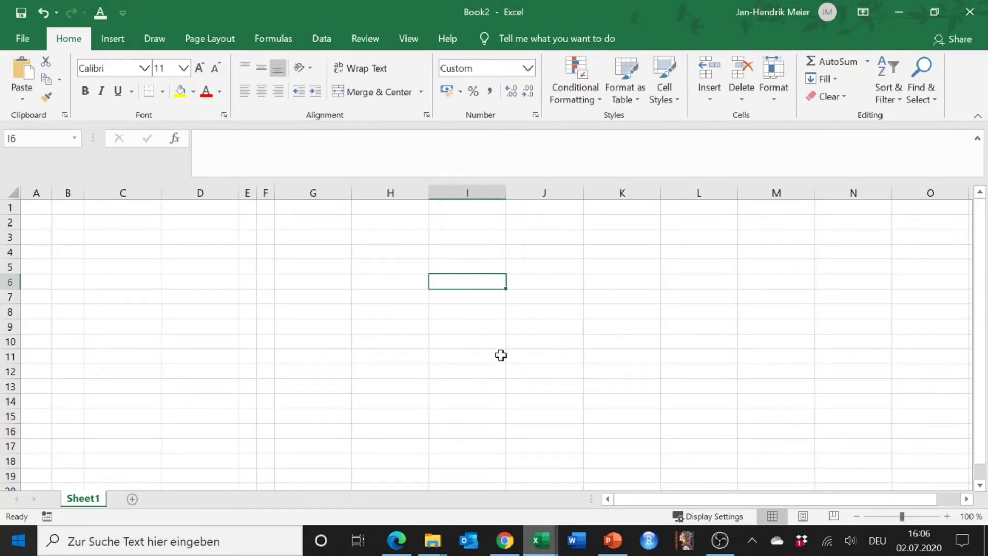
Modify the Linked Cell style so that it also includes number, alignment, fill and protection settings.
click(670, 100)
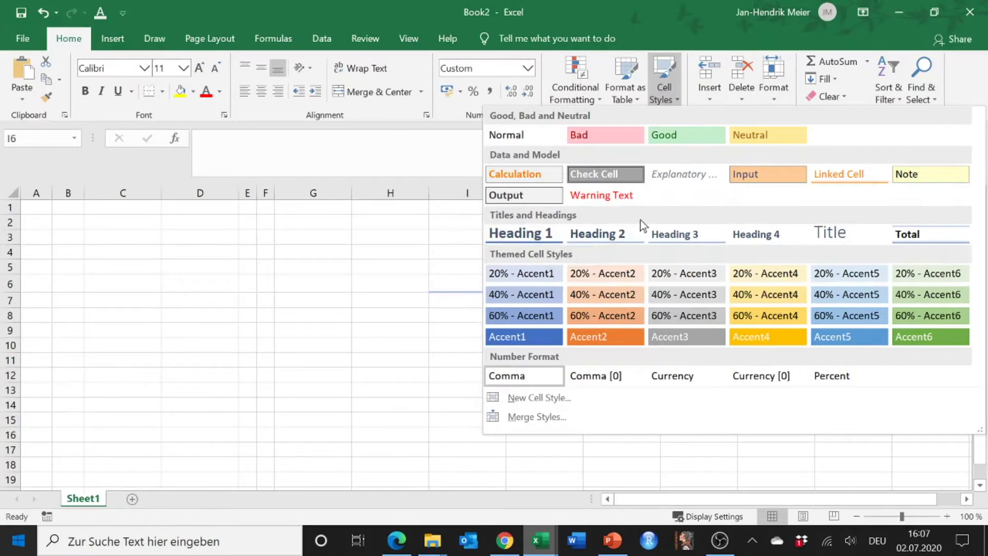
click(835, 174)
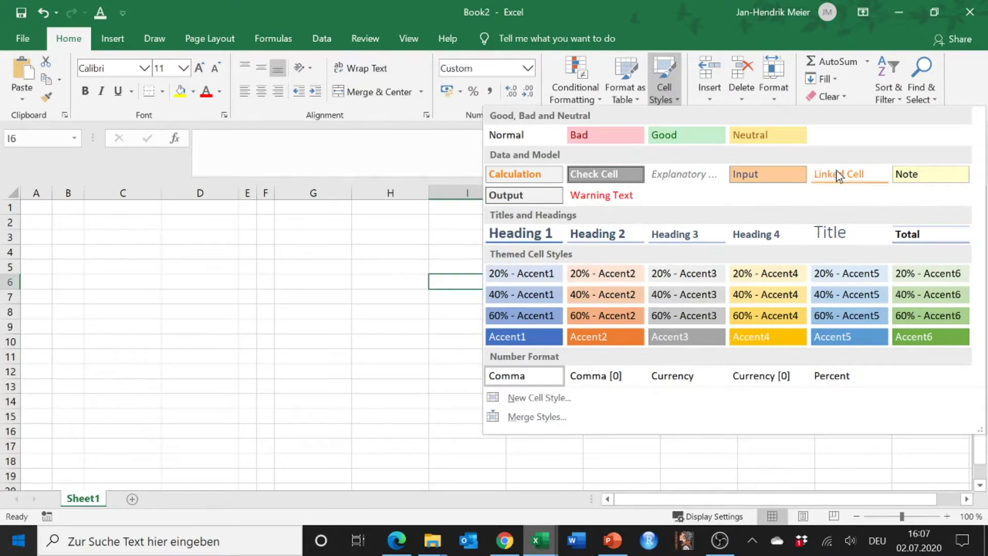
right_click(848, 170)
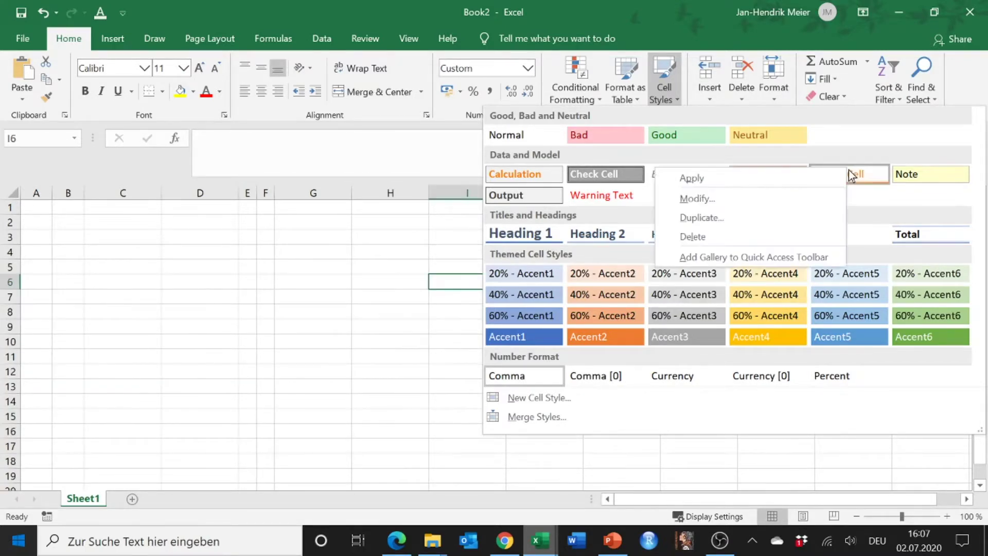
click(803, 199)
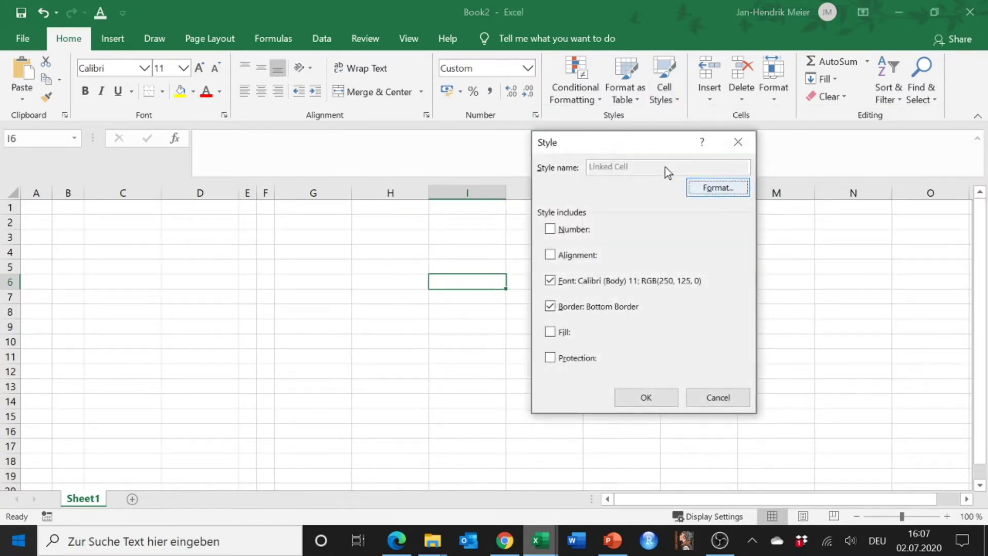
drag(650, 141, 483, 119)
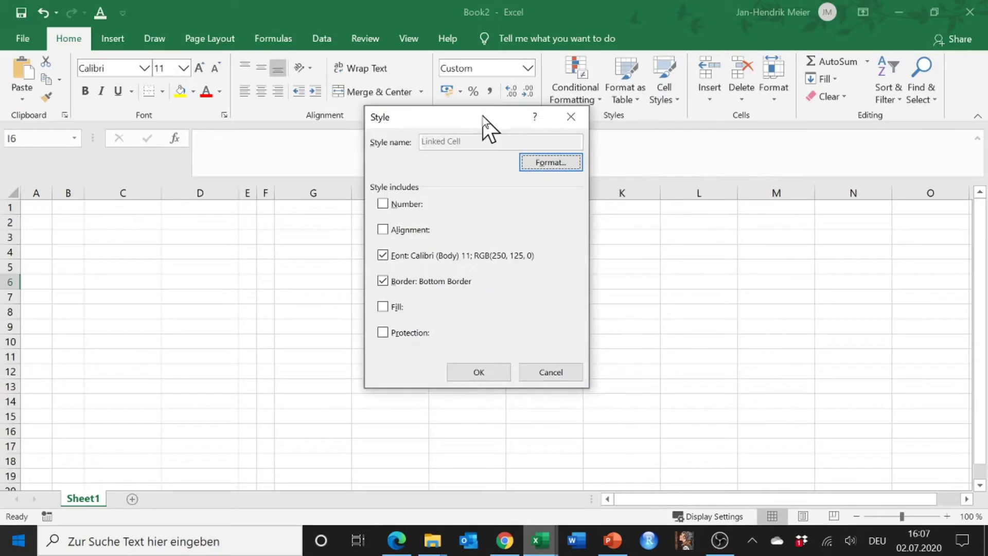
click(384, 206)
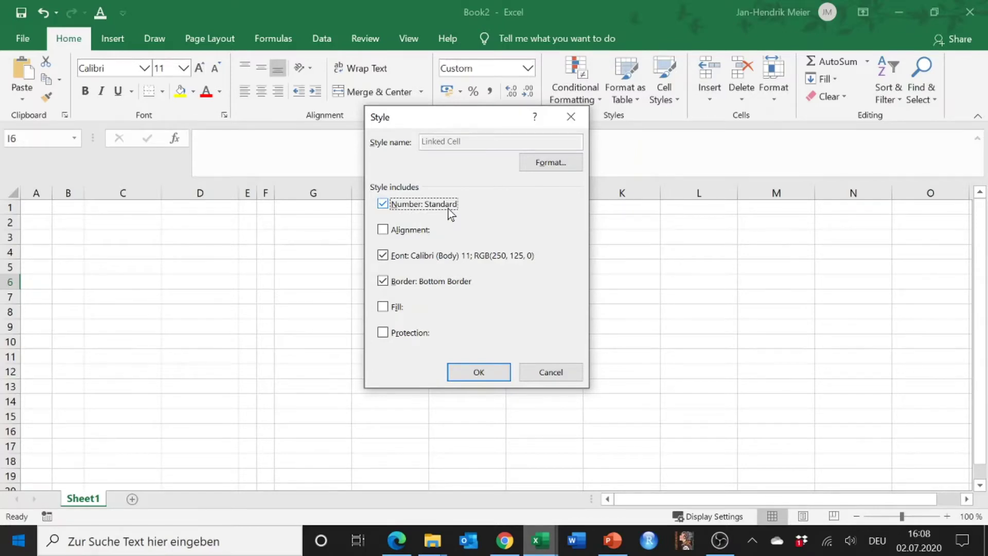
click(383, 232)
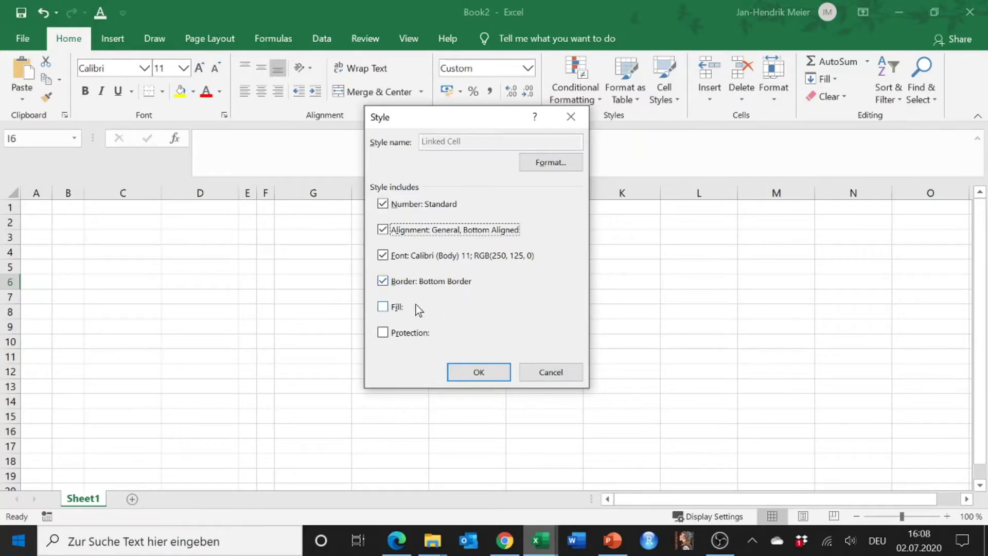
click(381, 306)
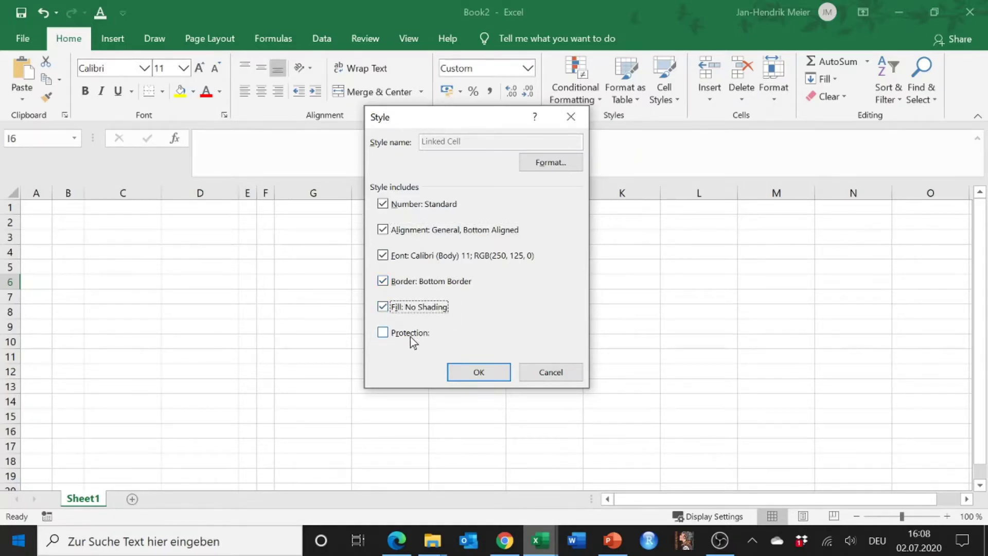
click(383, 333)
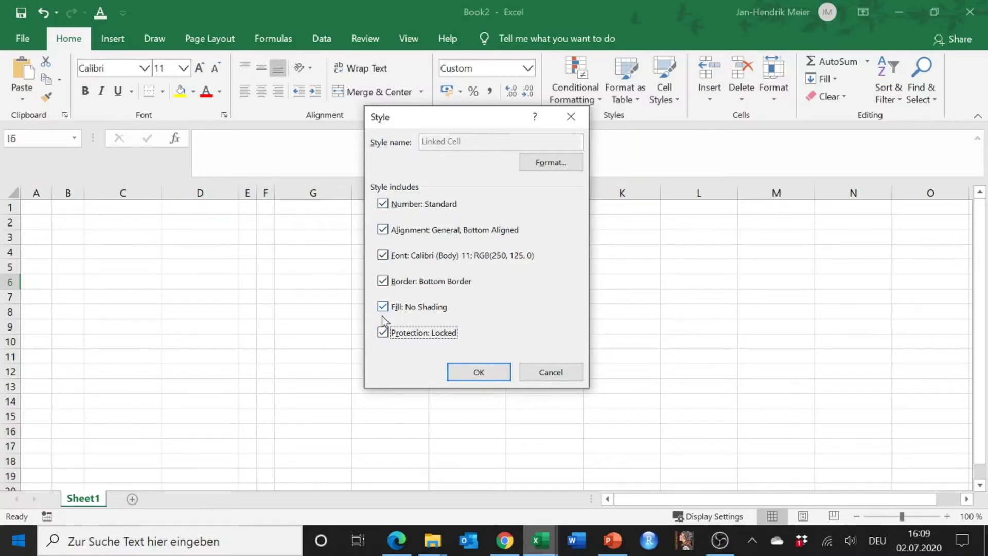
Set the Linked Cell style's number format to Number with 2 decimal places and a 1000 separator.
click(555, 162)
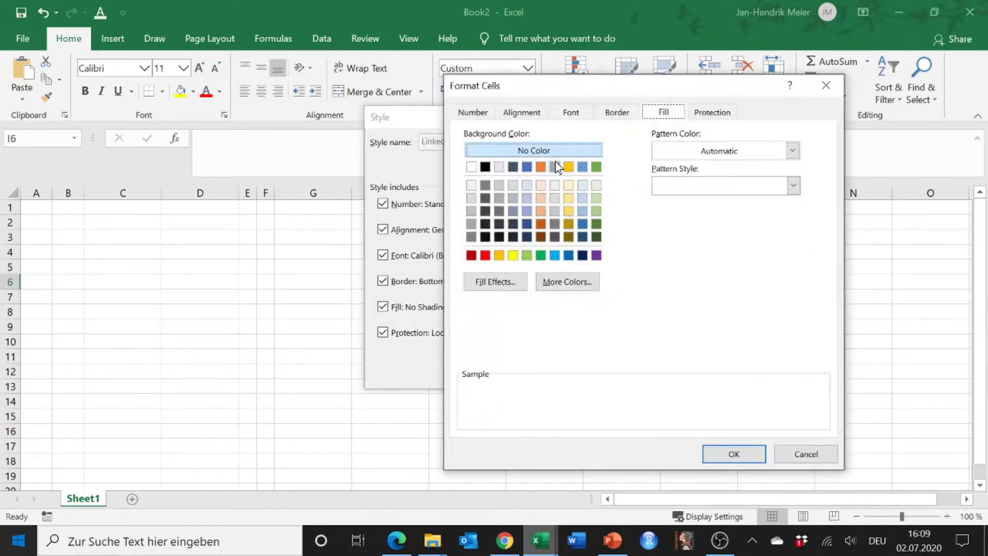
click(481, 113)
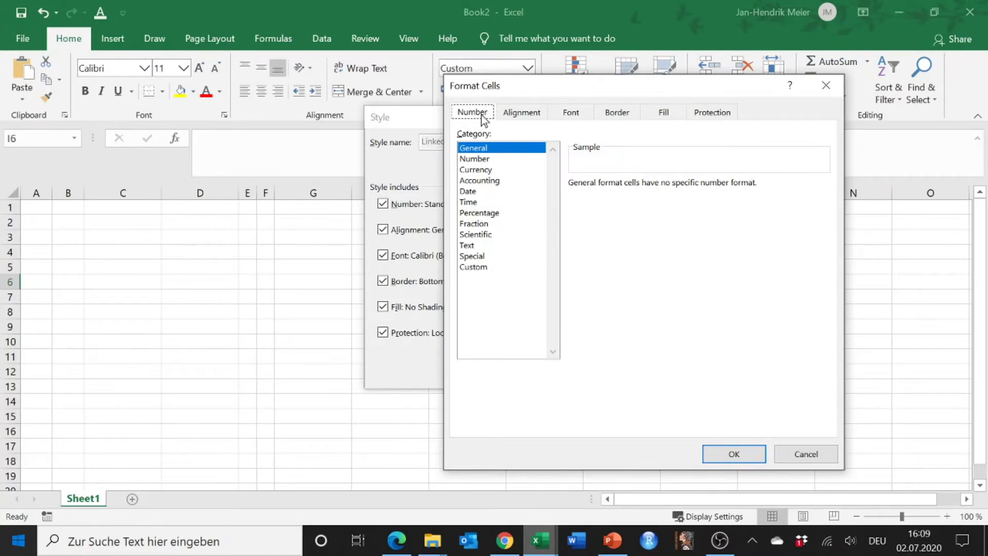
click(493, 159)
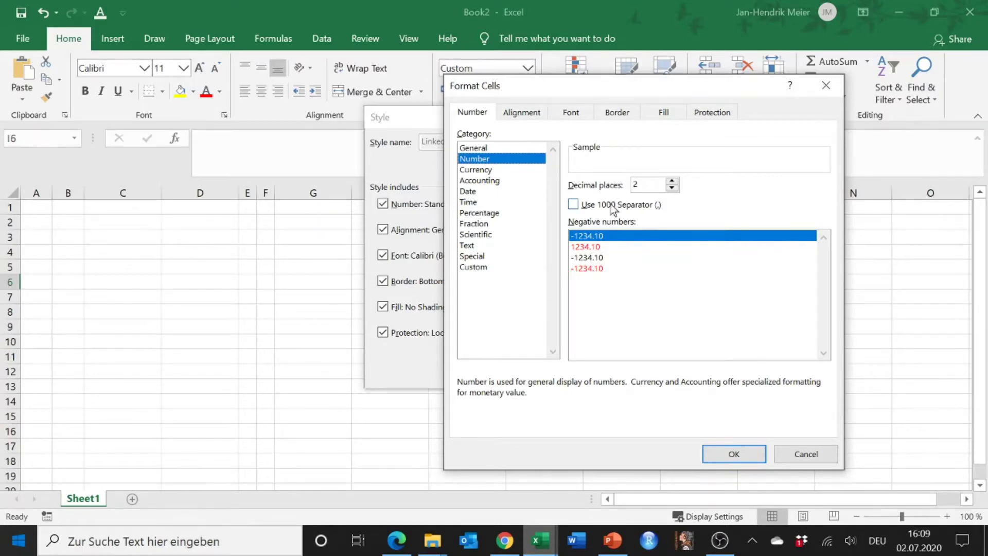
click(574, 204)
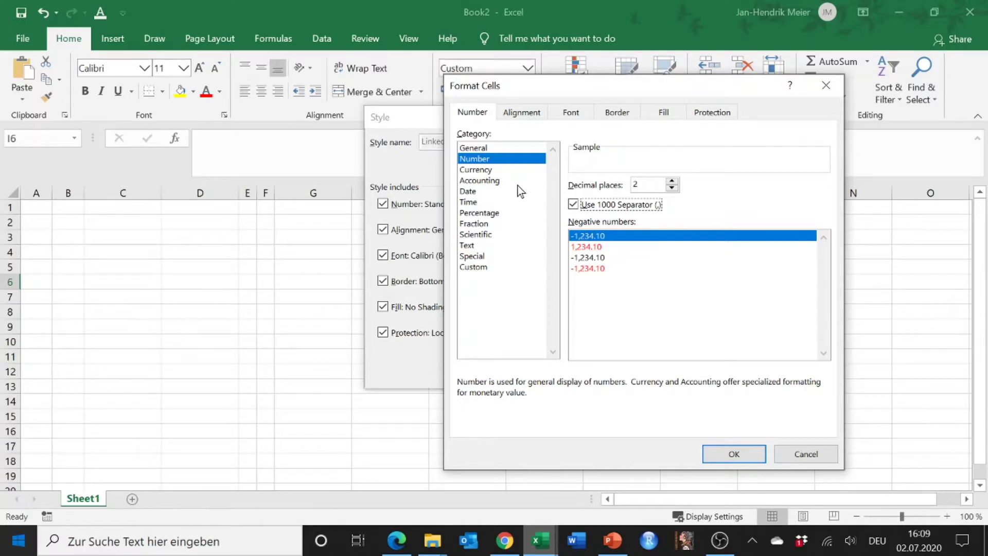
click(502, 180)
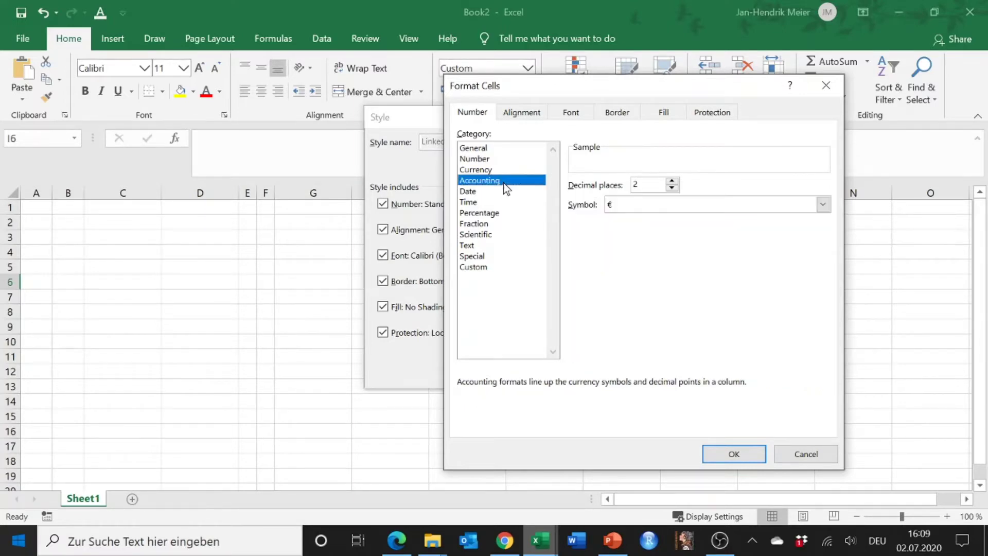
click(498, 149)
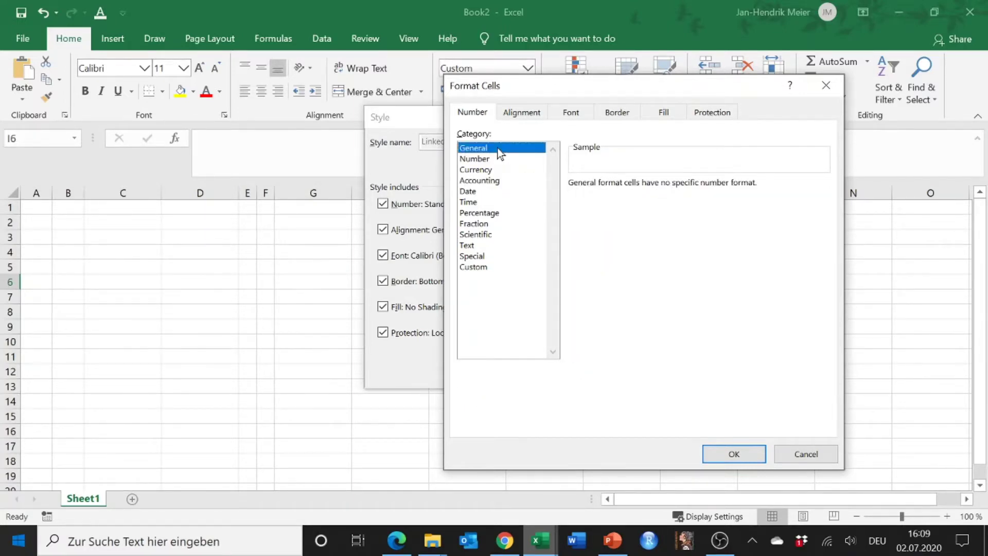
click(494, 160)
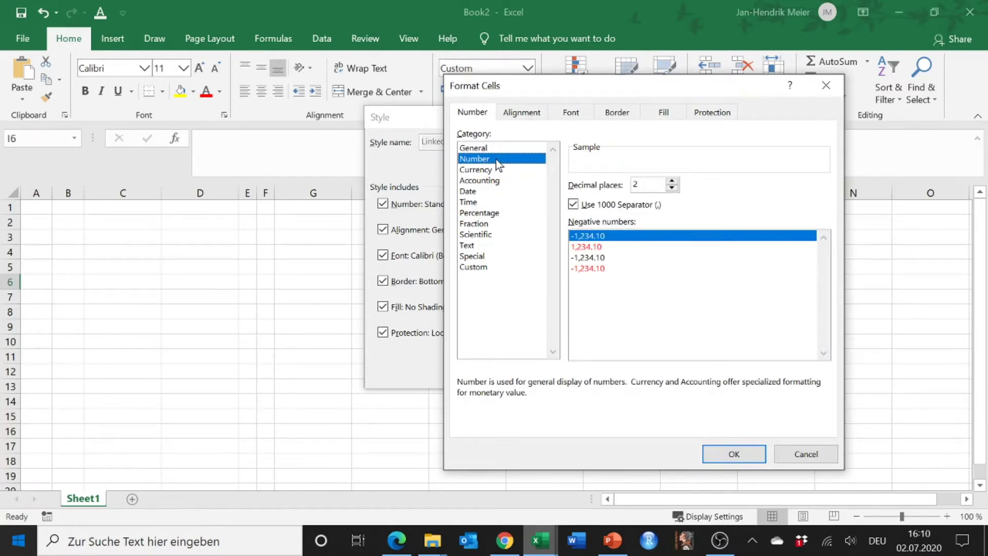
Set the style's horizontal alignment to Right (Indent) and its font color to standard blue.
click(526, 113)
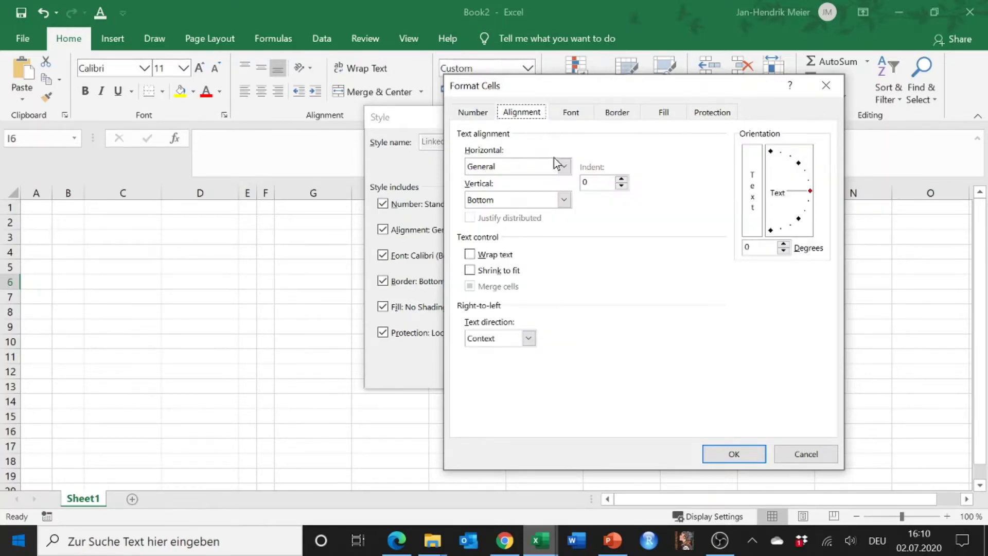
click(563, 169)
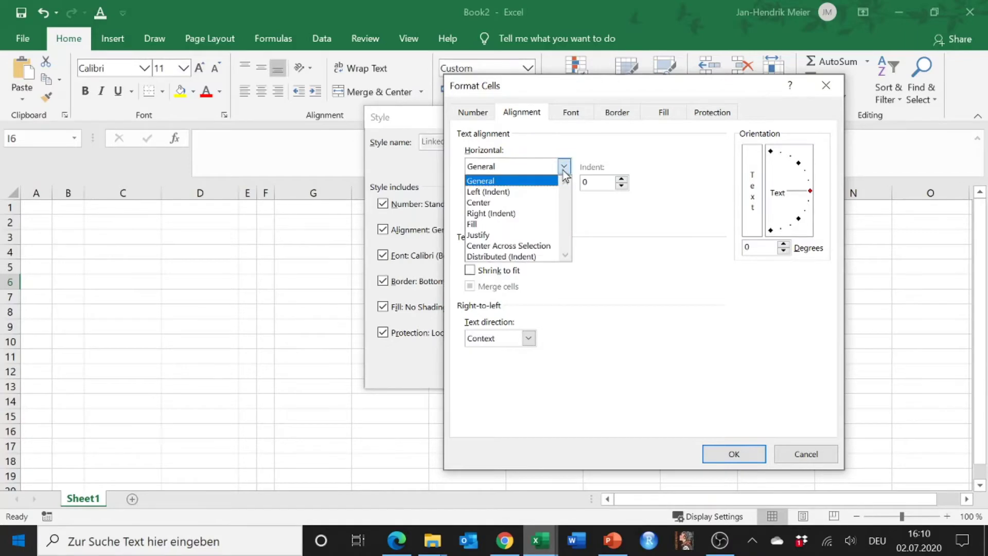
click(548, 214)
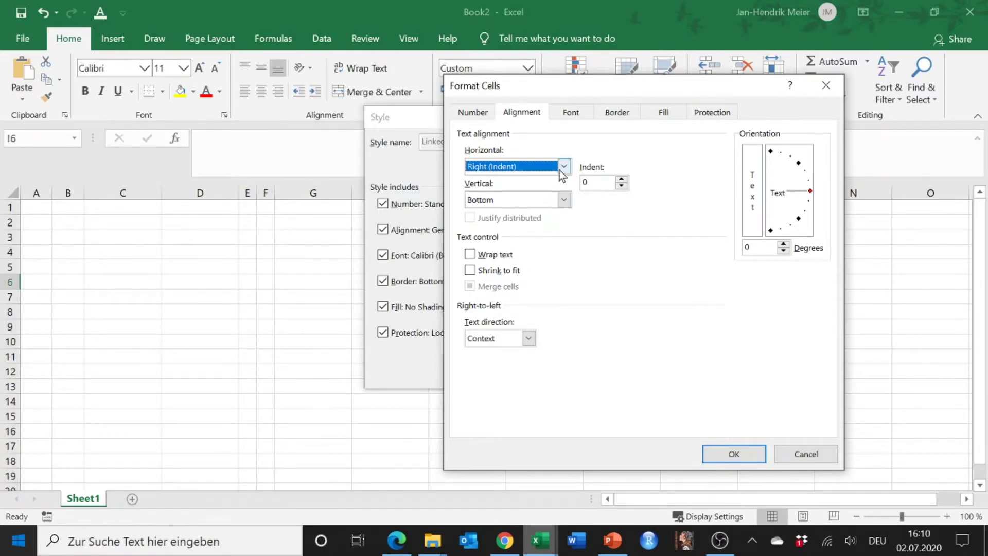
click(577, 115)
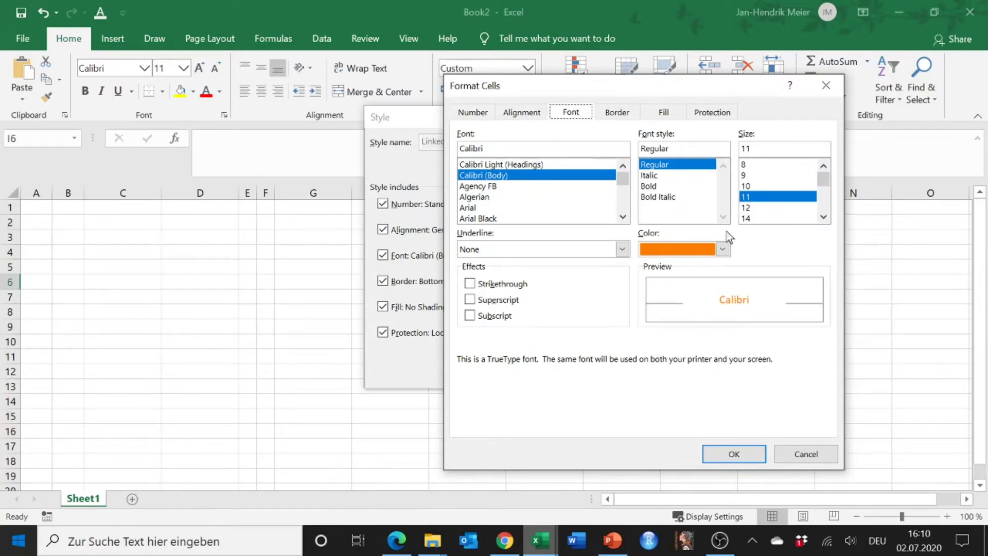
click(723, 250)
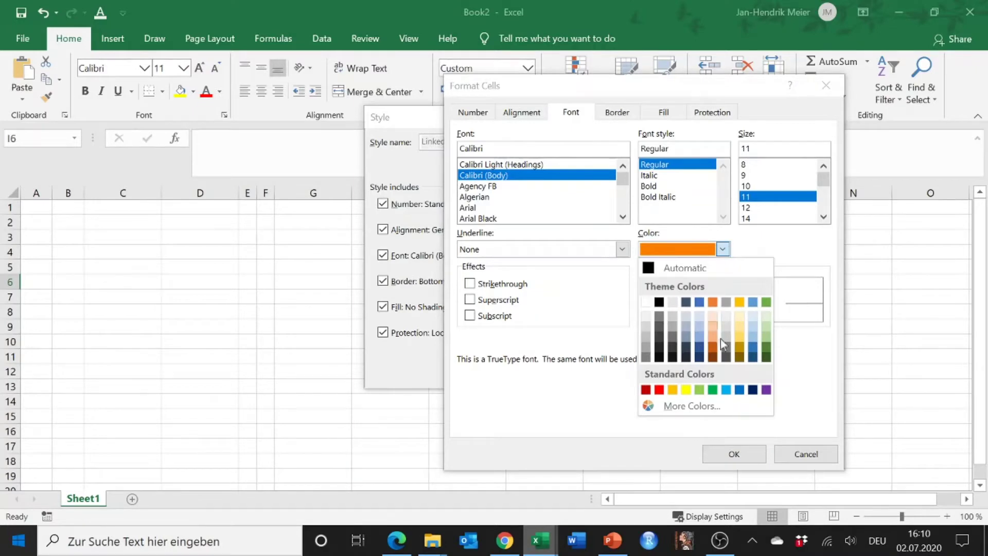
click(739, 389)
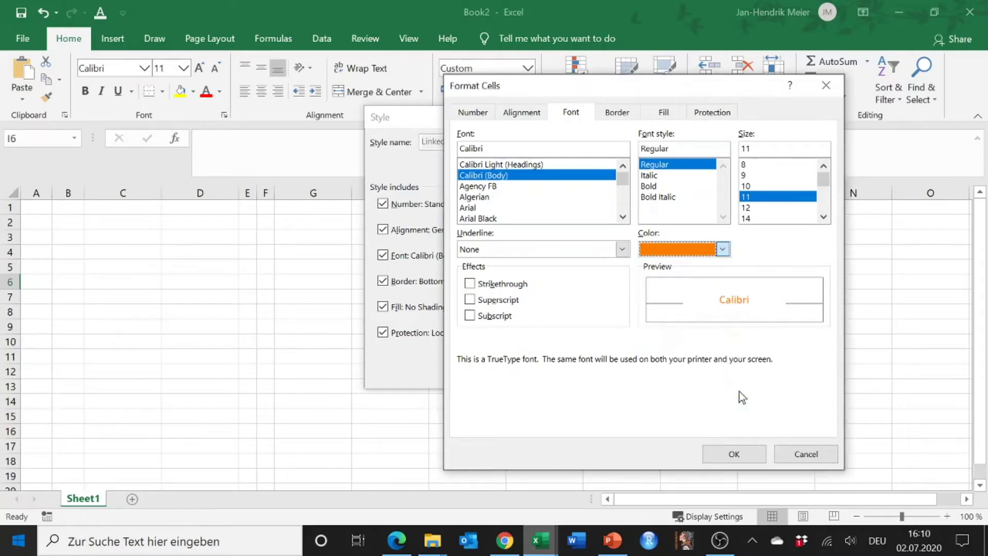
Give the style a thin solid border in standard blue on all four sides.
click(617, 114)
click(548, 284)
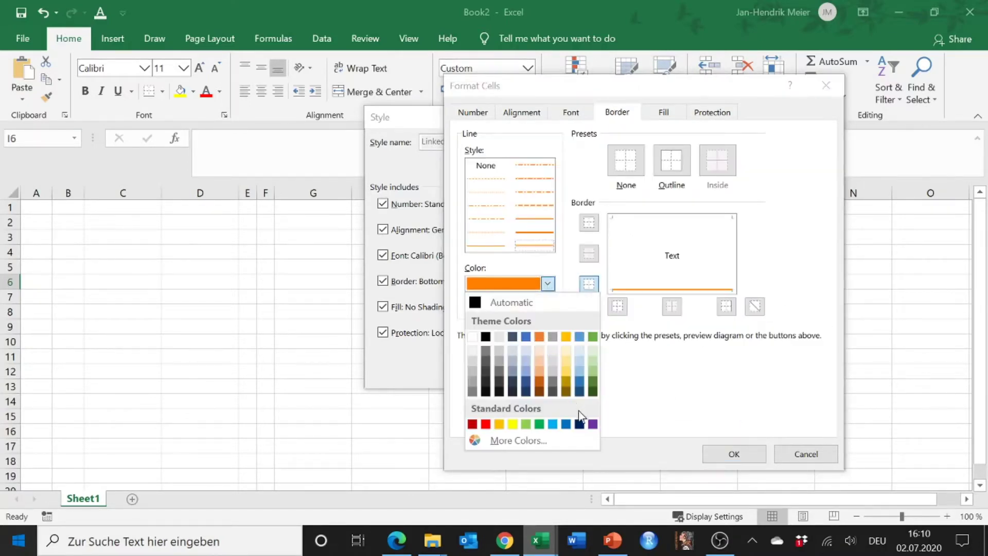
click(564, 423)
click(498, 246)
click(659, 289)
click(612, 269)
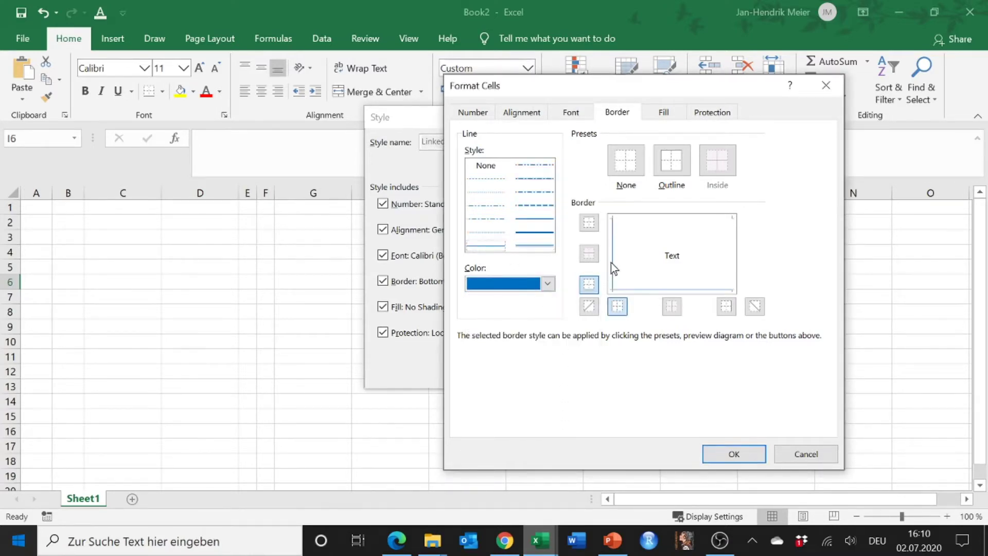
click(669, 220)
click(728, 256)
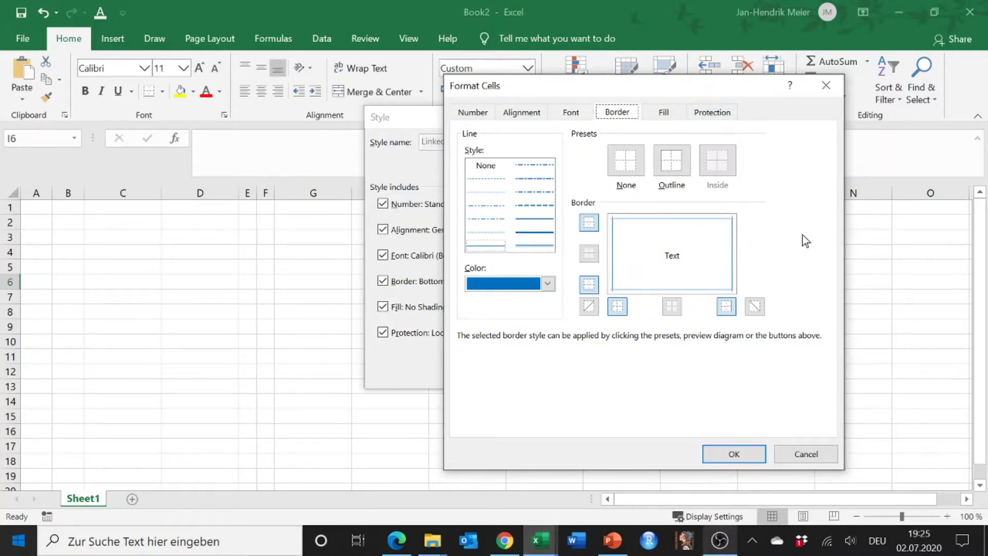
Set the style's fill to the lightest tint of the dark theme blue, keep it locked and save the style.
click(674, 113)
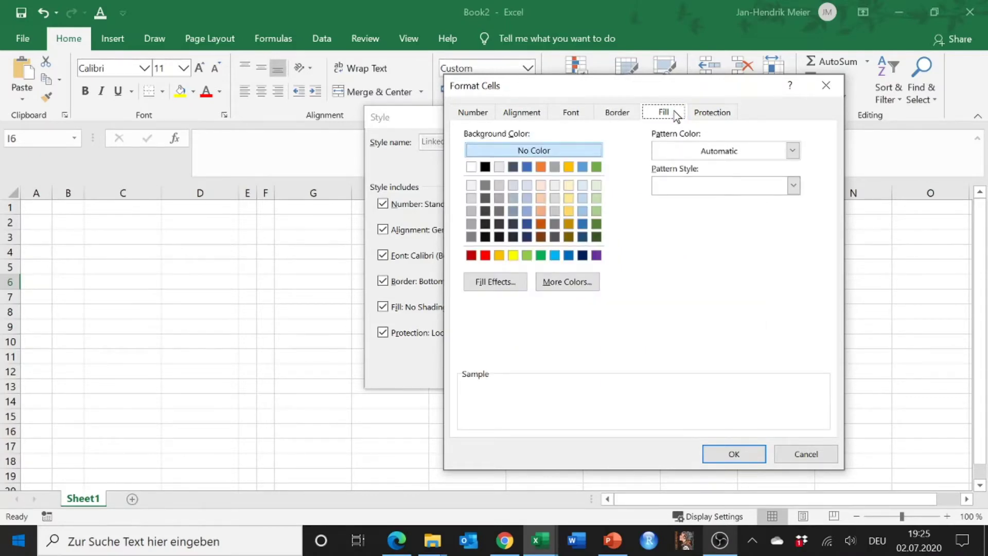
click(527, 185)
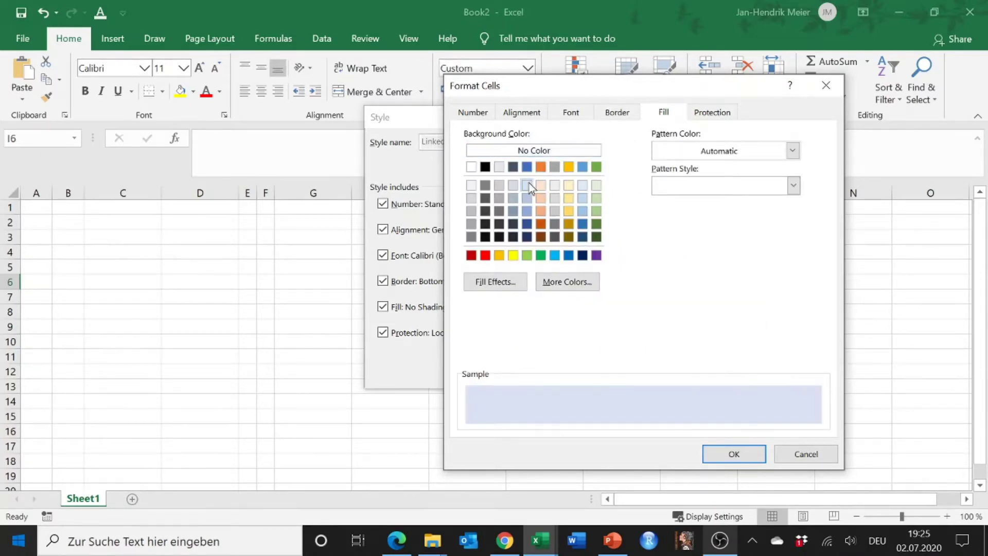
click(719, 114)
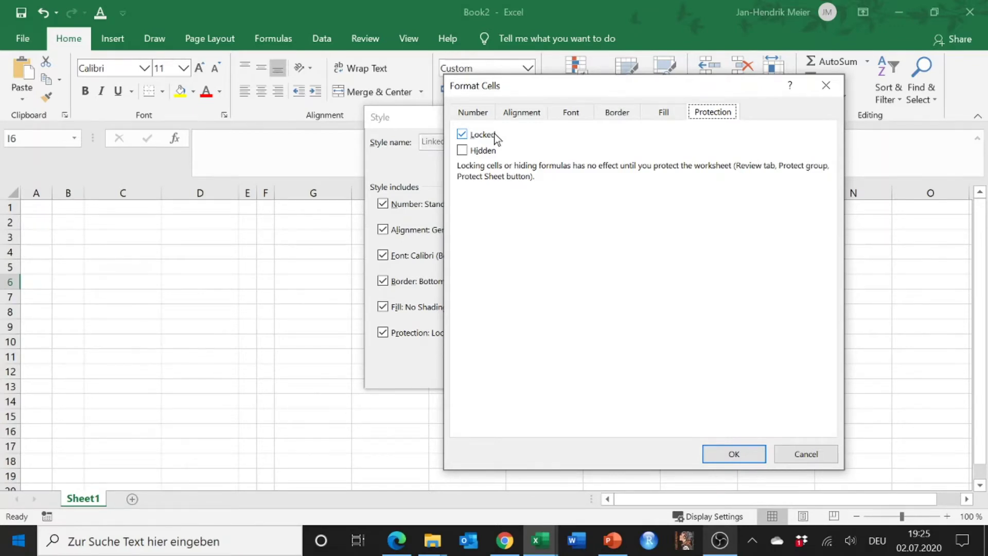
click(751, 452)
click(487, 369)
click(486, 369)
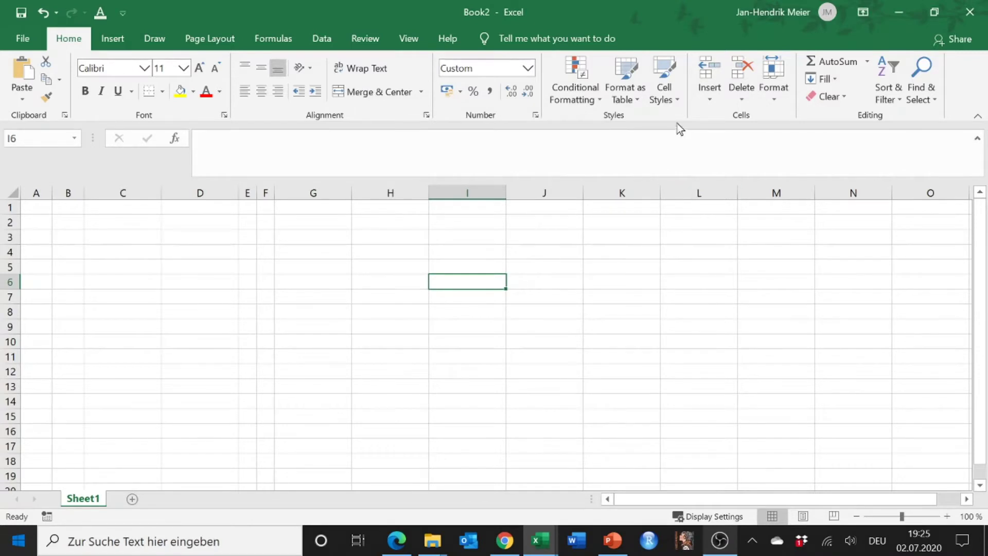
Review the Calculation style's format settings and look over the other available cell styles.
click(672, 97)
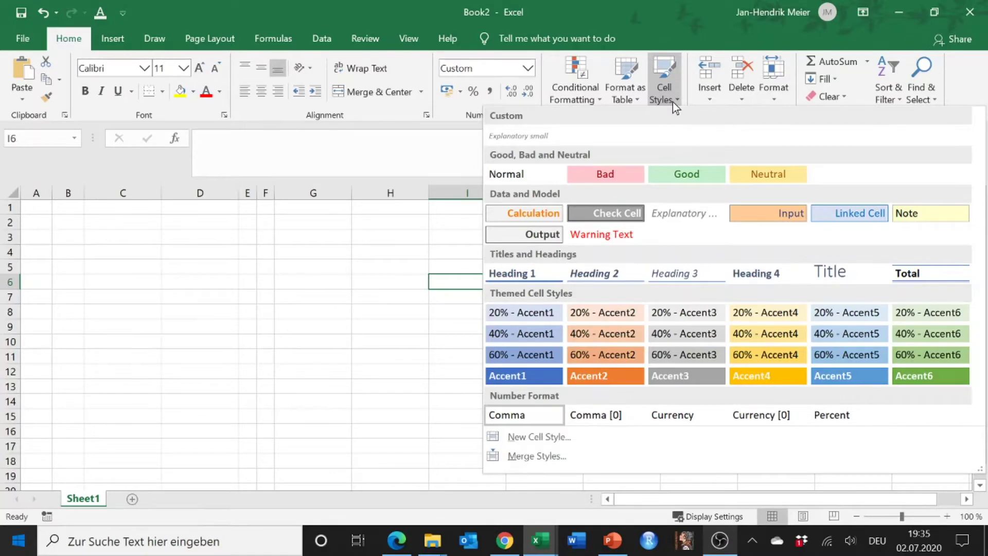
right_click(552, 213)
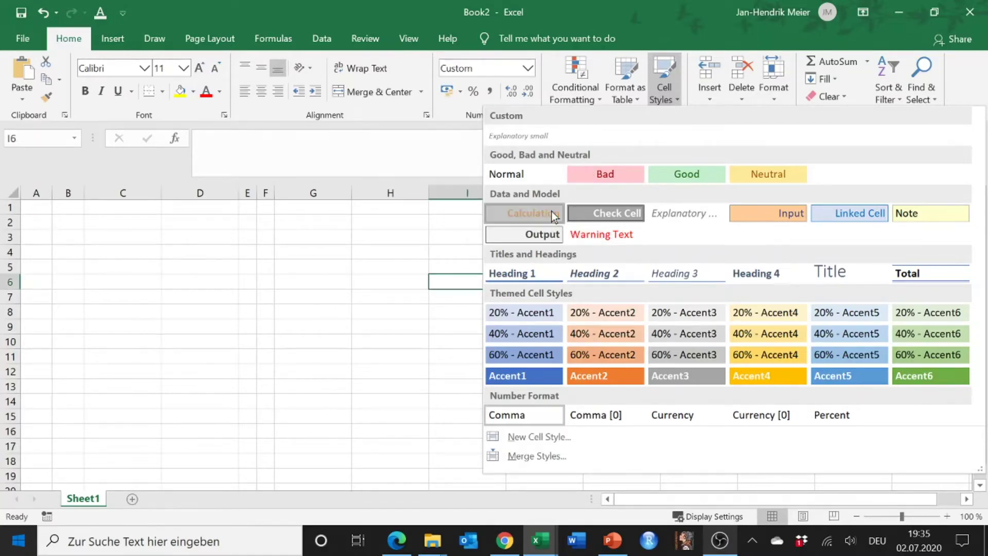
click(576, 235)
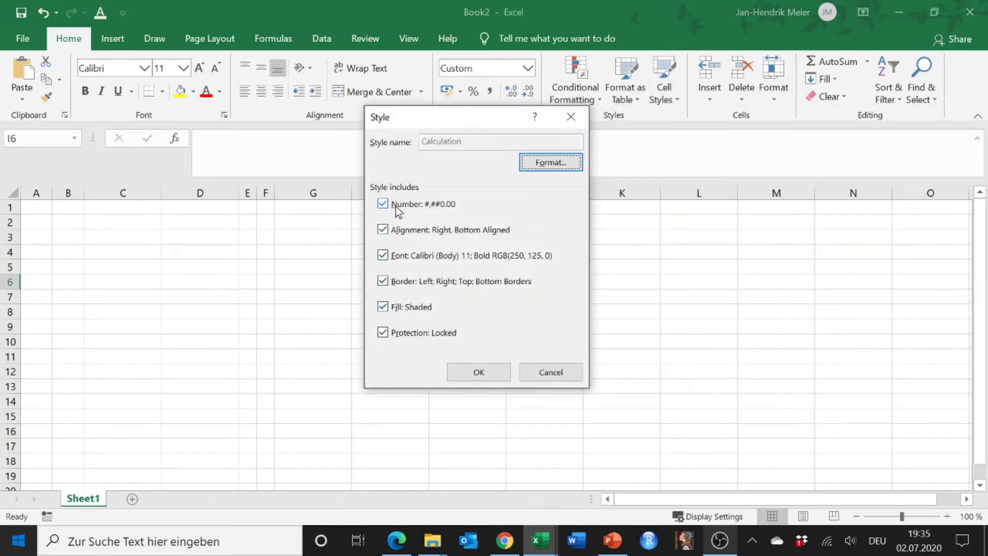
click(533, 371)
click(664, 101)
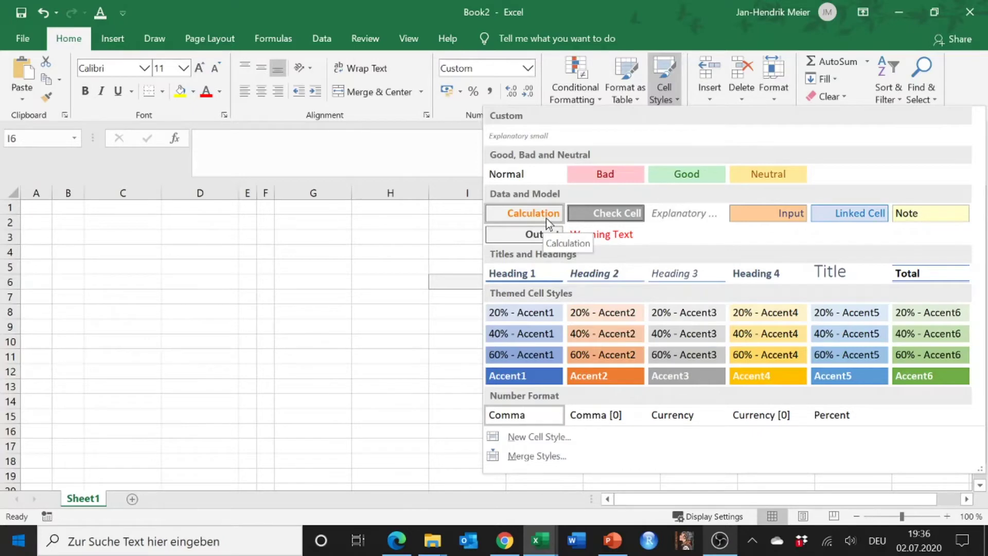
right_click(677, 218)
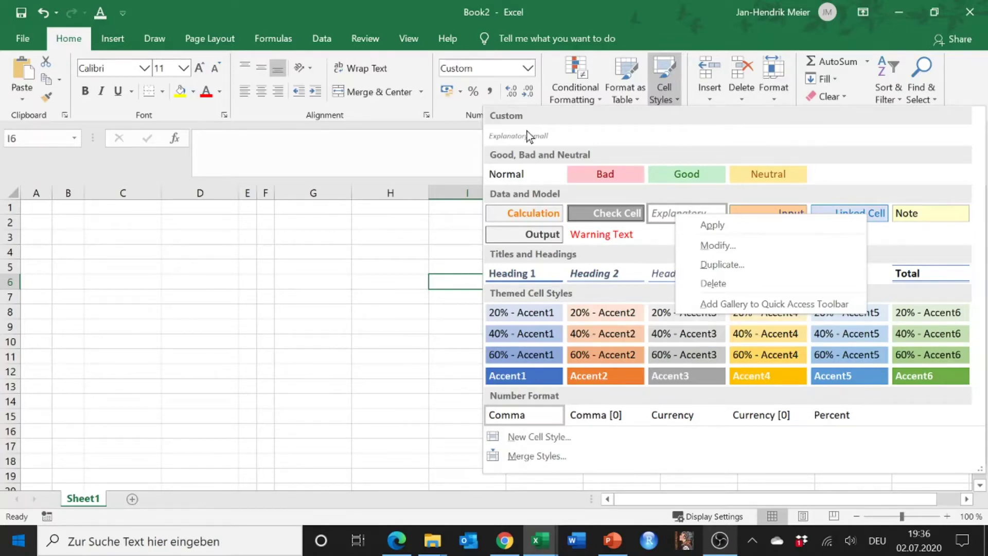
click(899, 233)
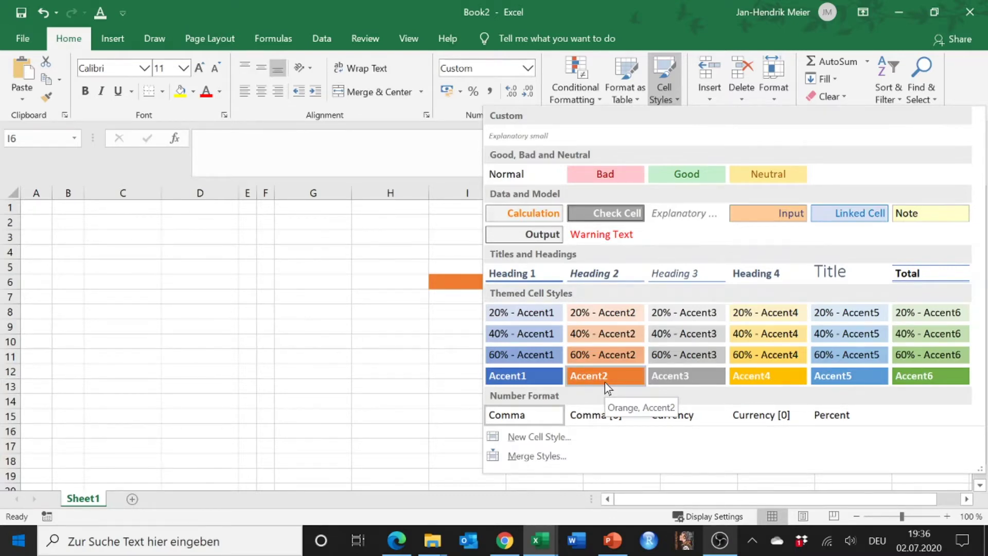
key(Escape)
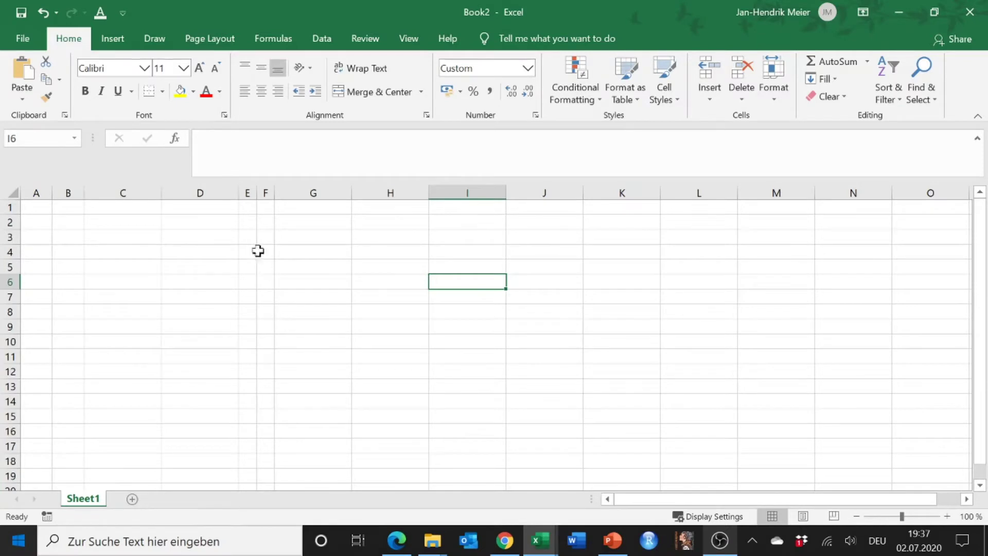
Apply the Explanatory Text style to columns A to F and the custom Explanatory small style to column D.
drag(265, 190, 38, 185)
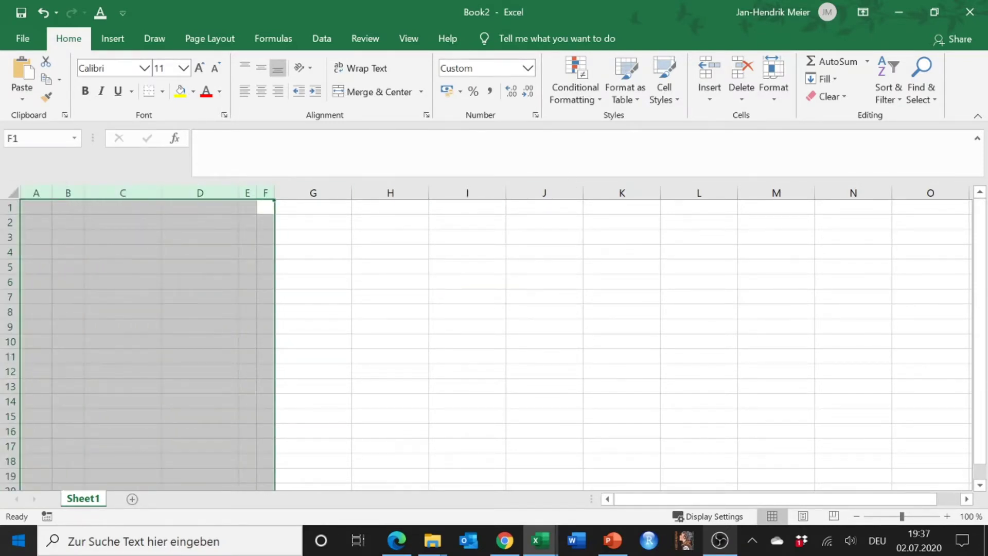
click(675, 105)
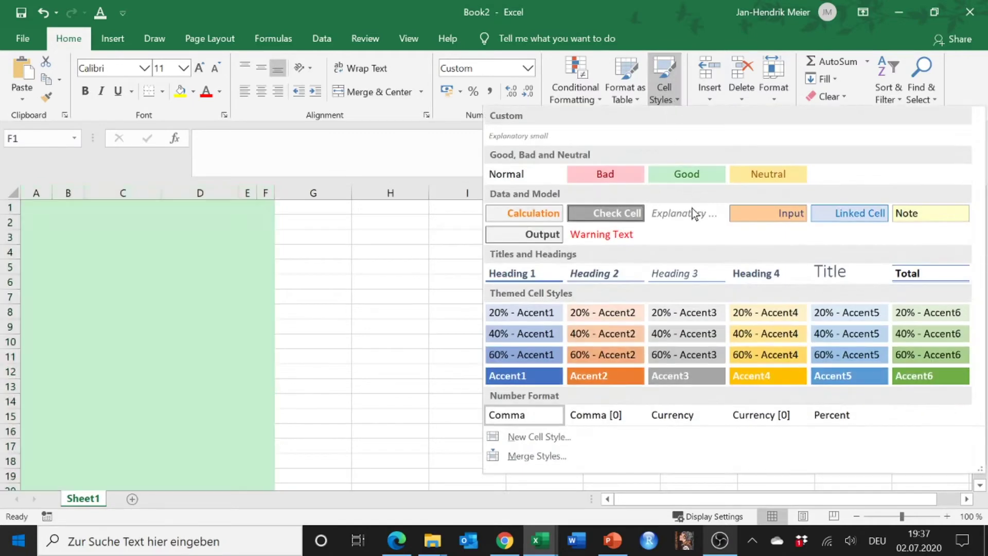
click(690, 215)
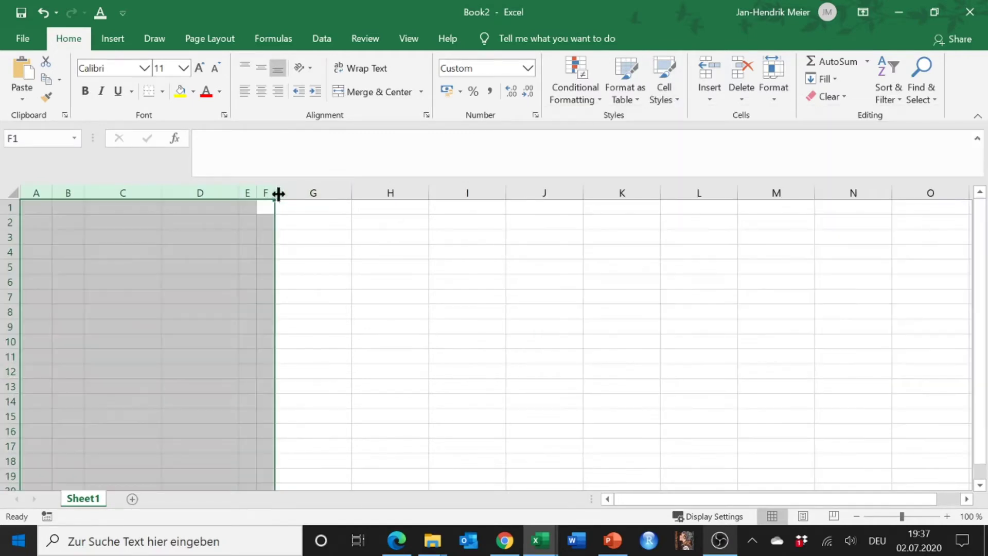
click(211, 193)
click(675, 103)
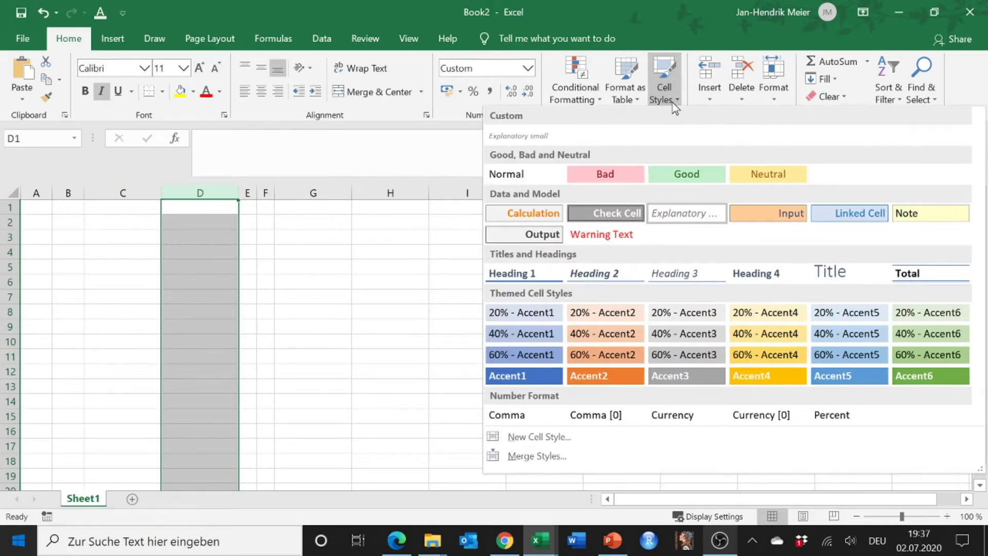
click(539, 138)
click(132, 293)
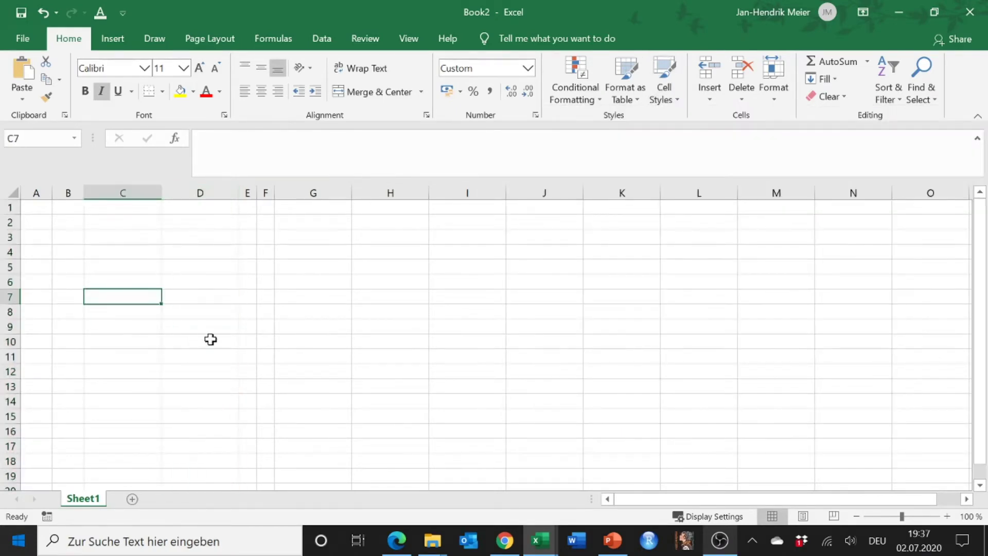
Apply the Accent1 cell style to rows 1 to 3 as a header band.
drag(10, 208, 10, 236)
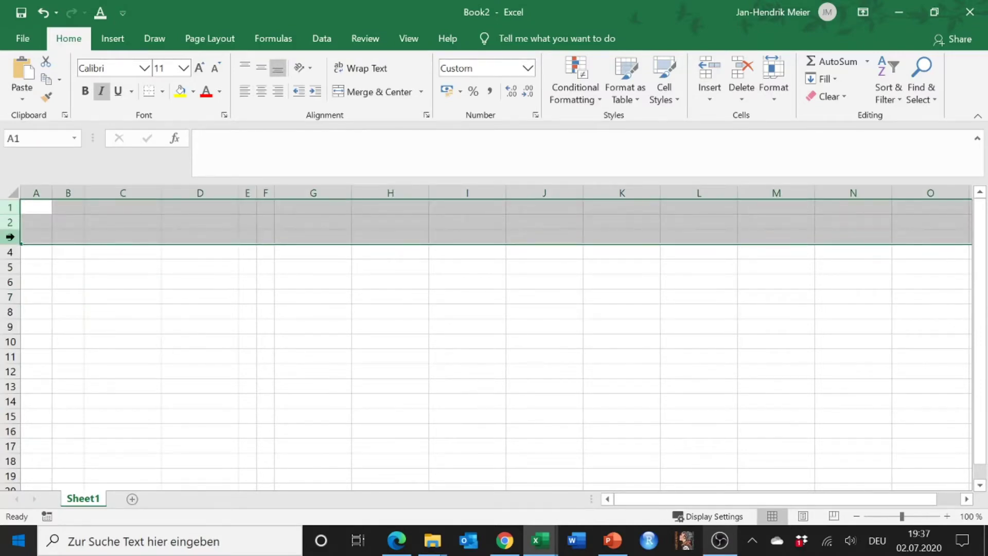
click(669, 95)
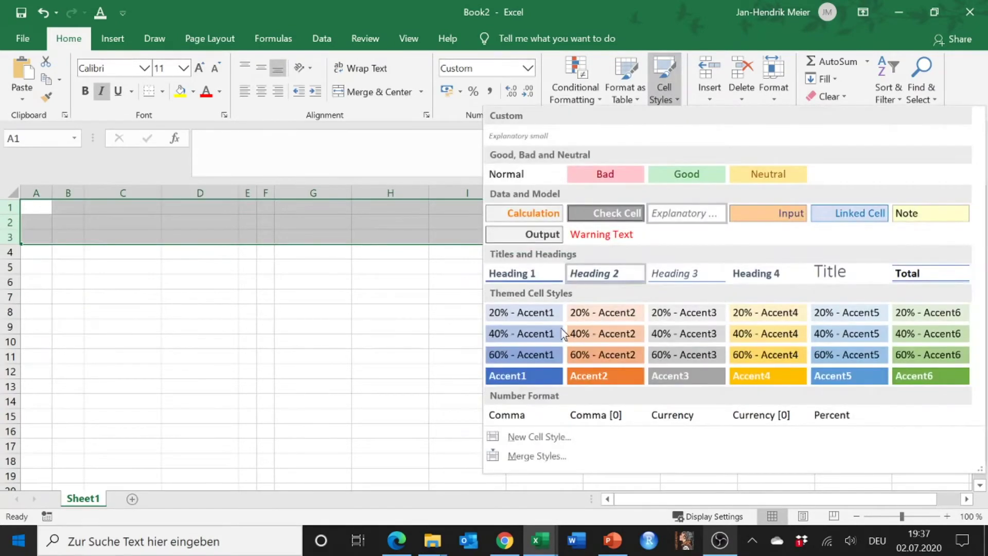
click(532, 375)
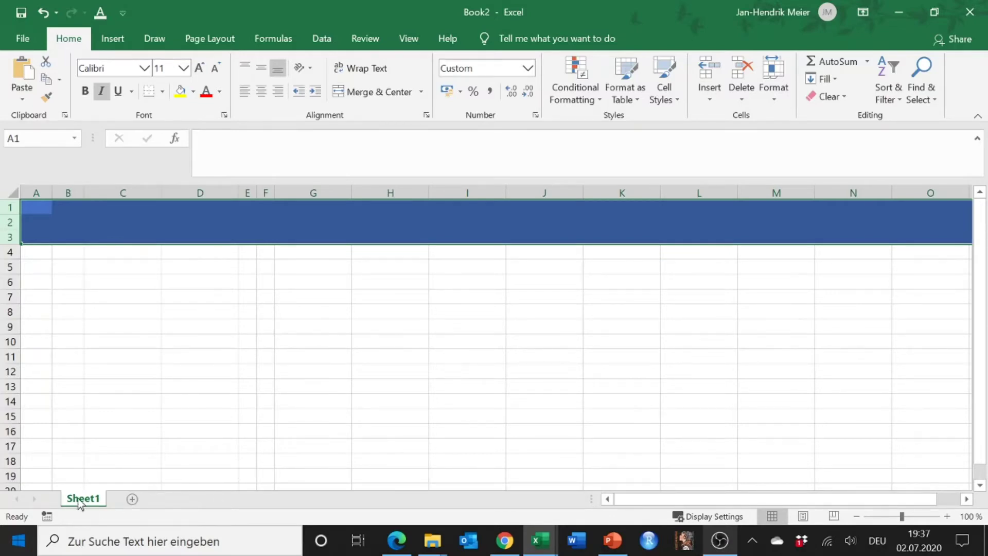
Rename the worksheet Sheet1 as Empty Sheet.
double_click(72, 498)
key(alt+Tab)
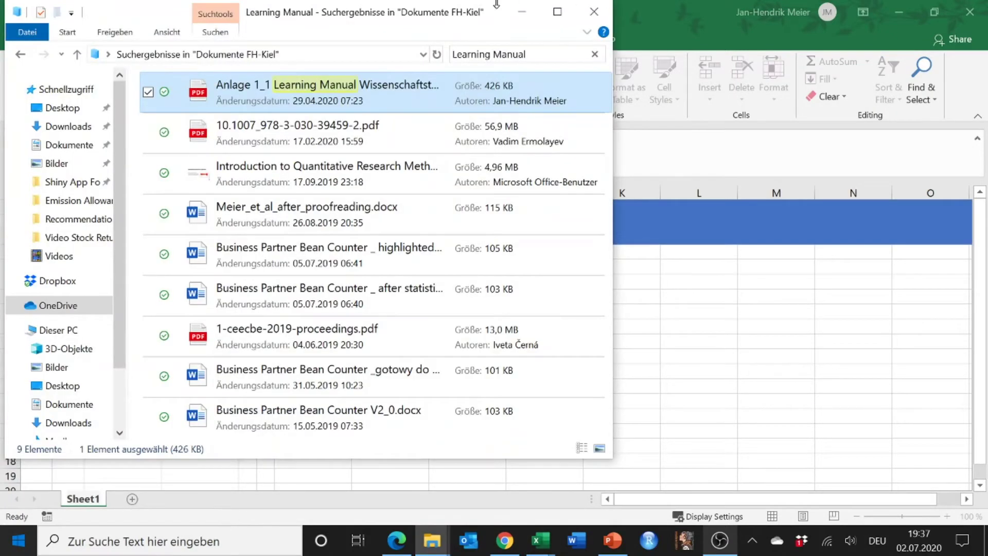
click(594, 11)
text(Empty)
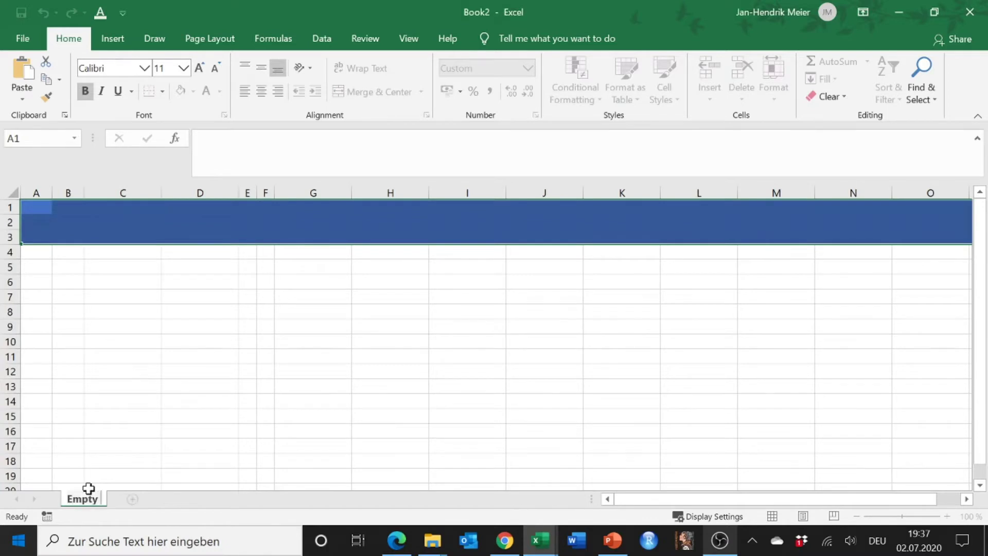
text( Sheet)
key(Return)
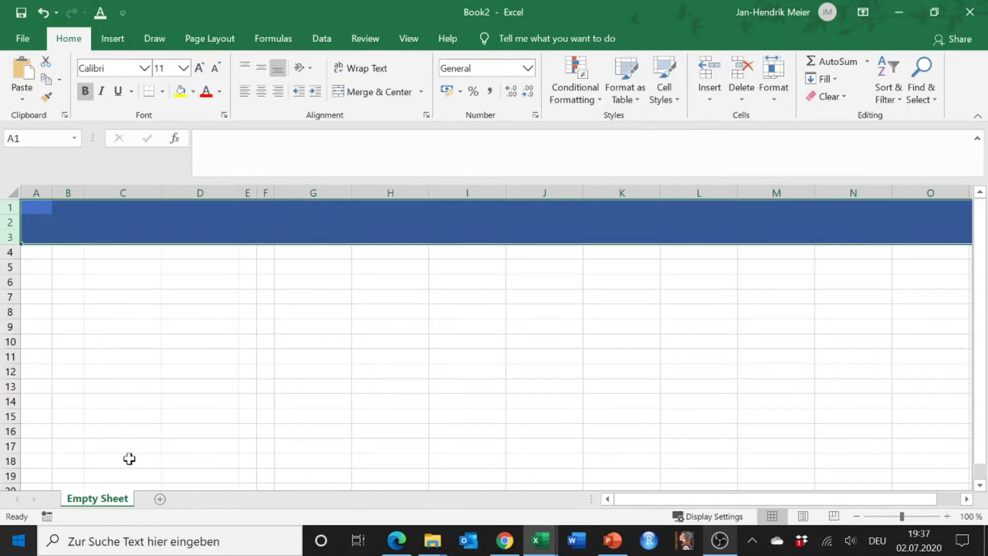
Create a copy of Empty Sheet placed before it in the same workbook and name the copy Presets.
right_click(116, 499)
click(187, 384)
click(114, 432)
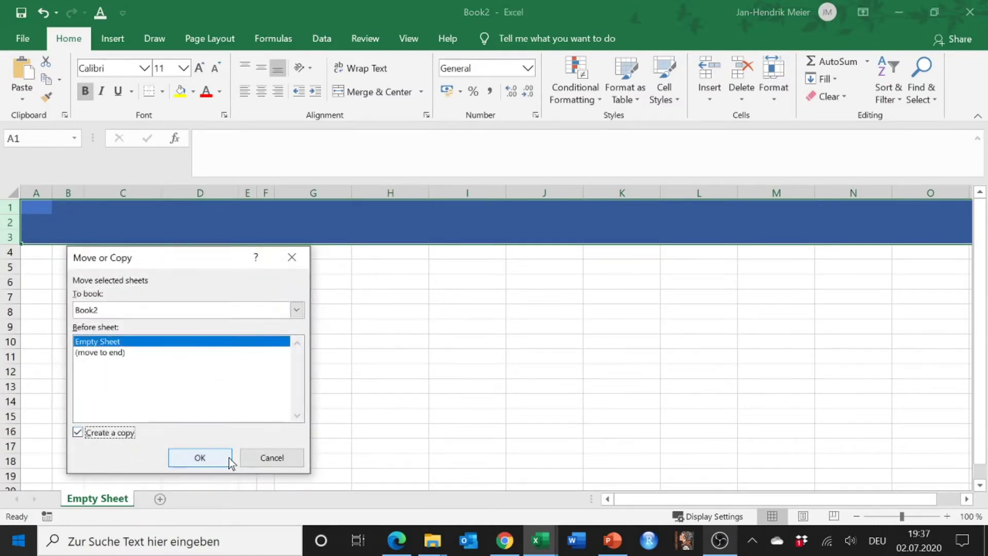
click(201, 457)
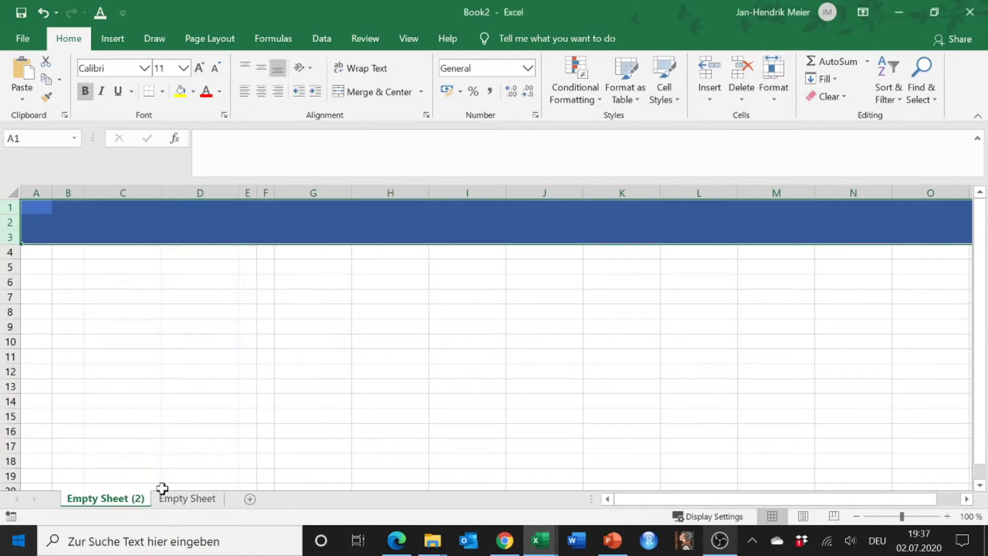
double_click(126, 500)
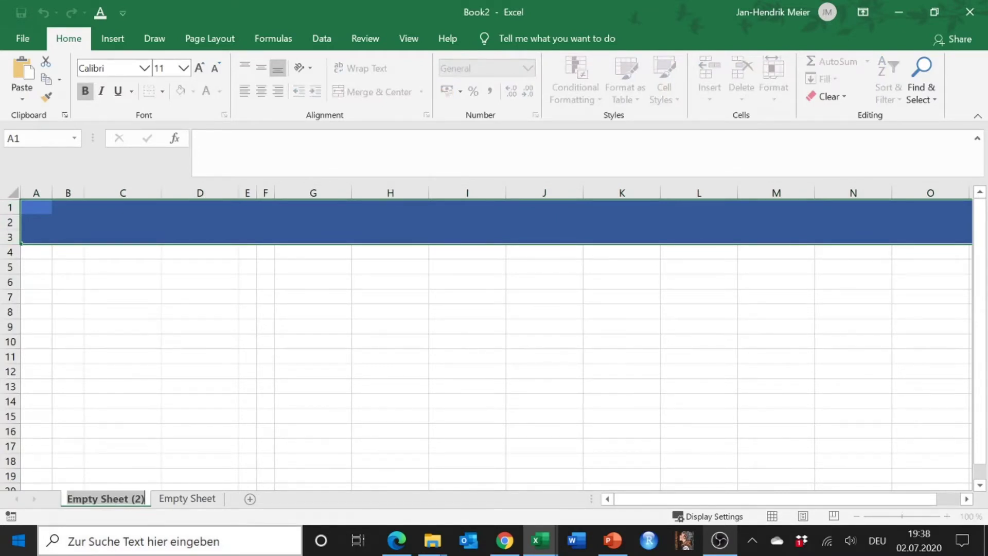
text(Presets)
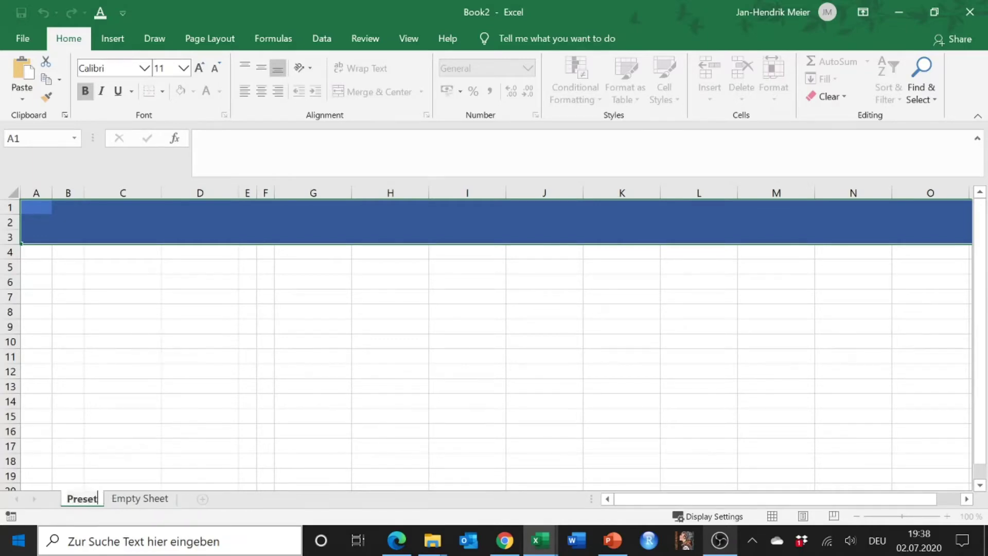
key(Return)
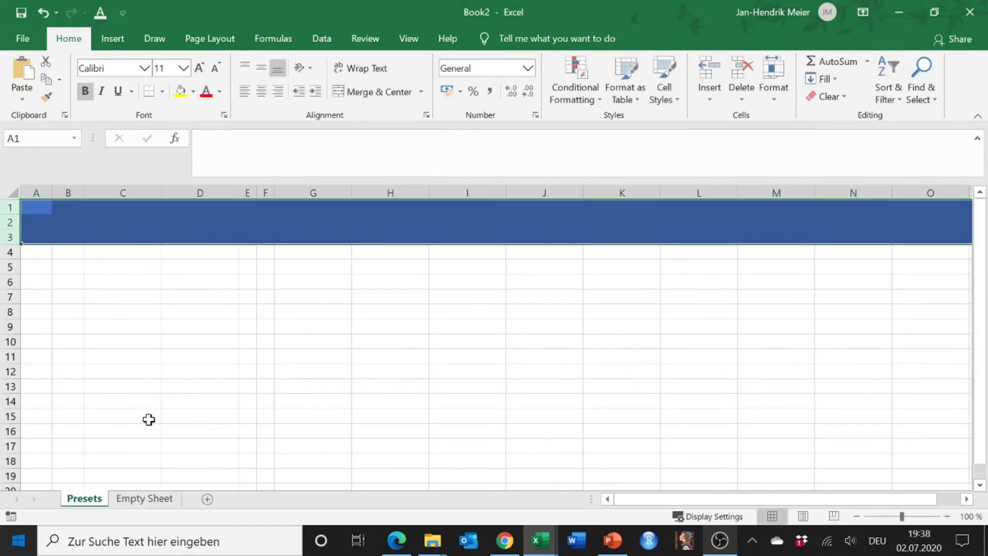
Enter the title Presets in cell A5 and apply the Heading 1 style to A5:F5.
click(156, 368)
click(51, 268)
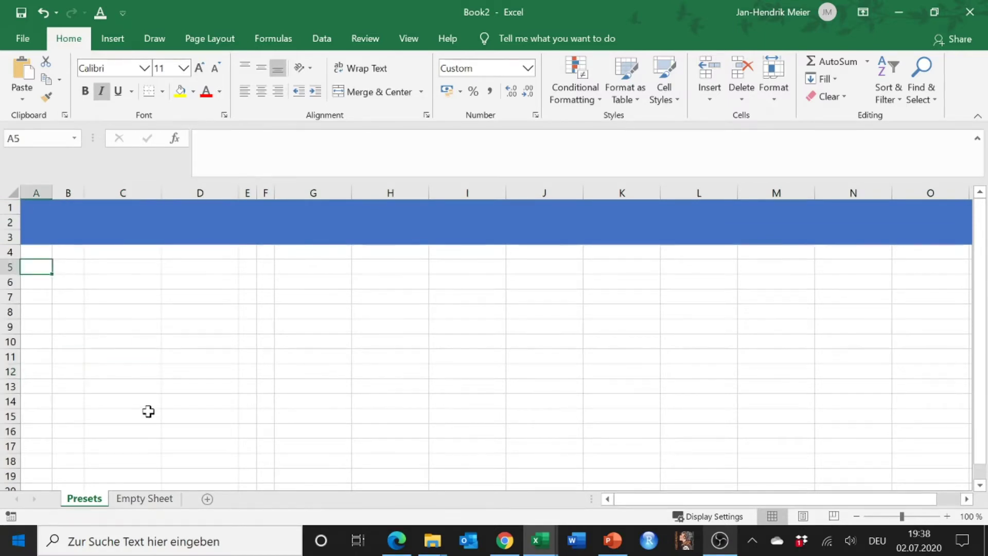
text(Presets)
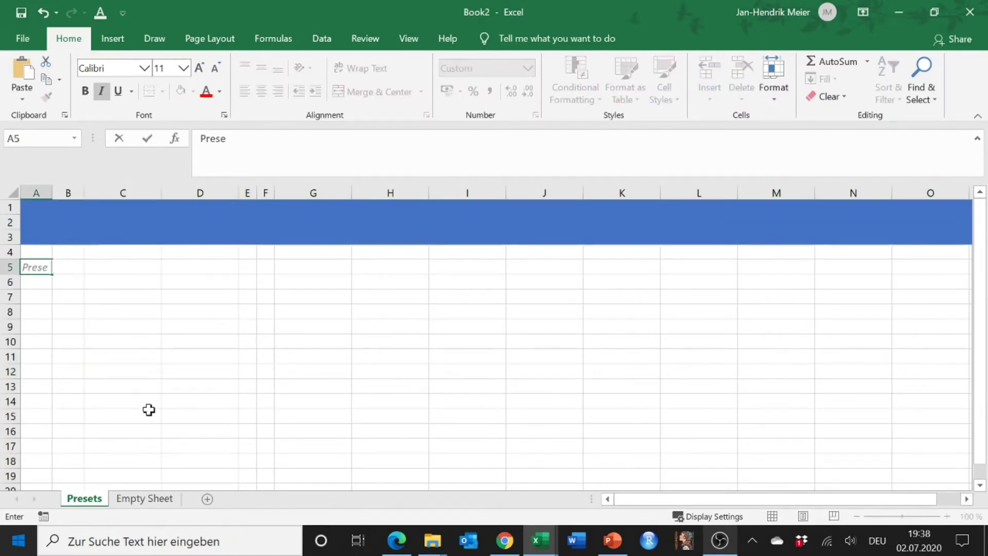
click(163, 357)
drag(36, 266, 257, 264)
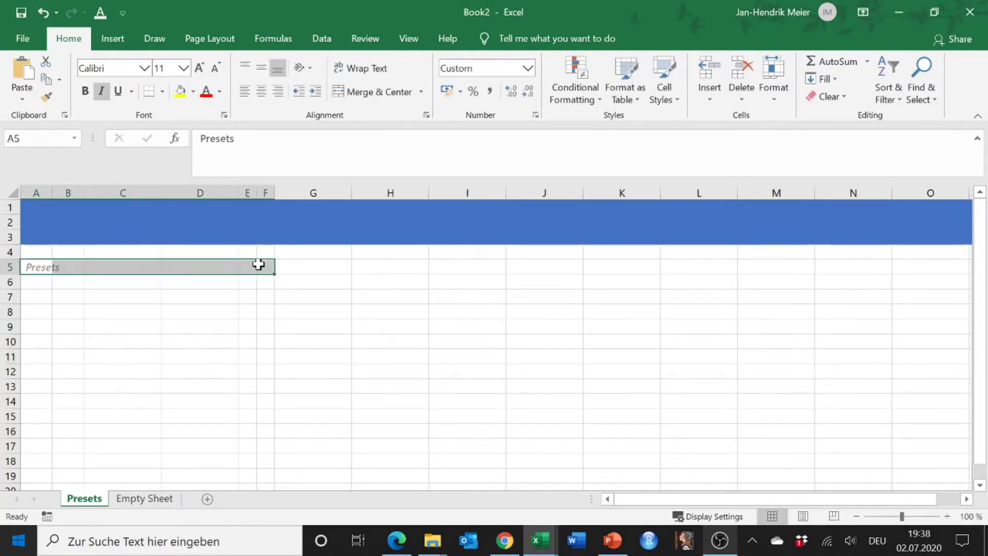
click(677, 101)
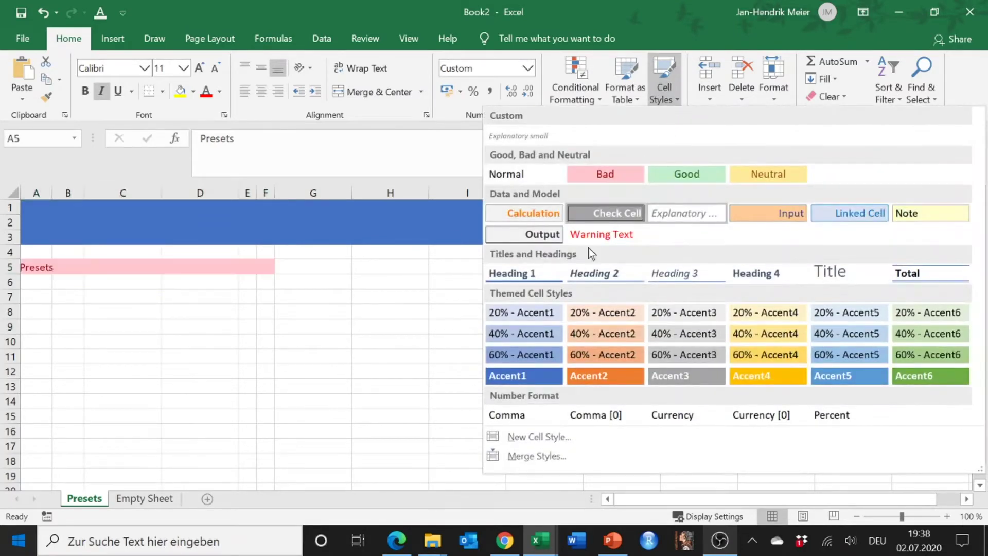
click(544, 274)
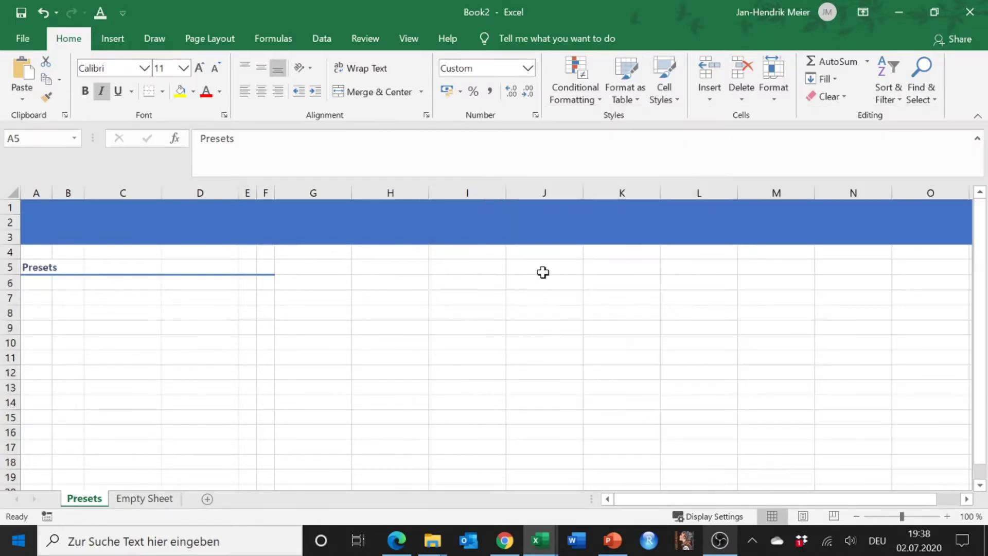
Enter the label "Model Name:" in cell C7.
click(134, 301)
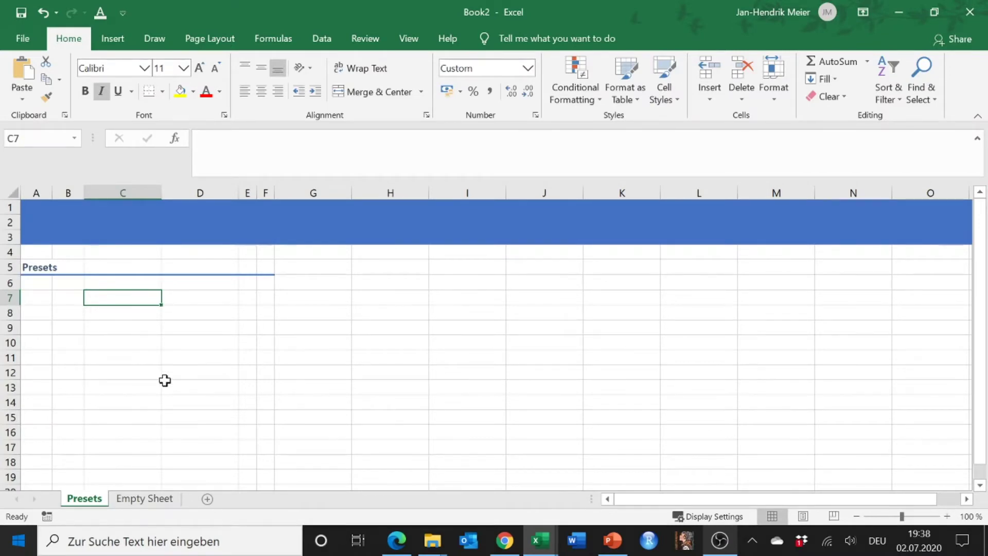
click(55, 299)
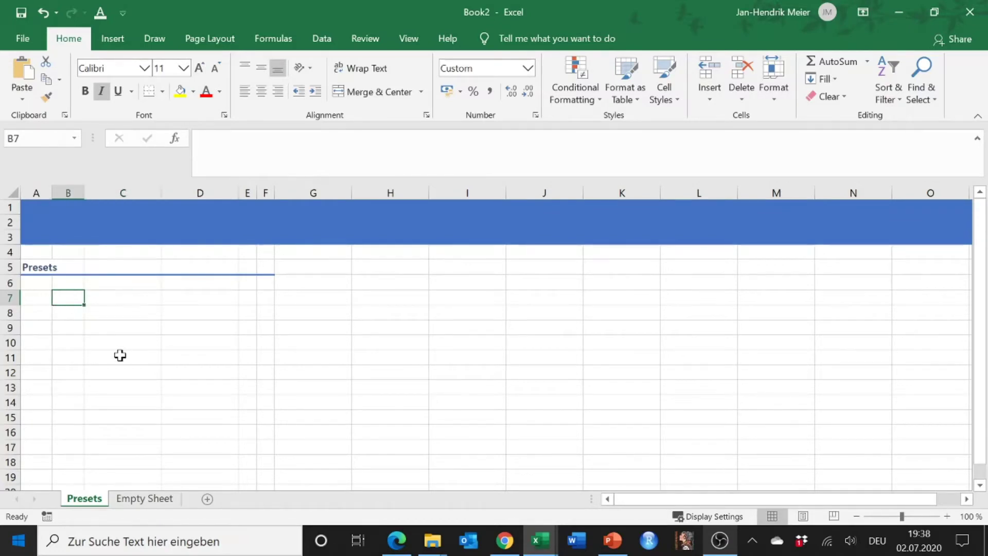
click(116, 297)
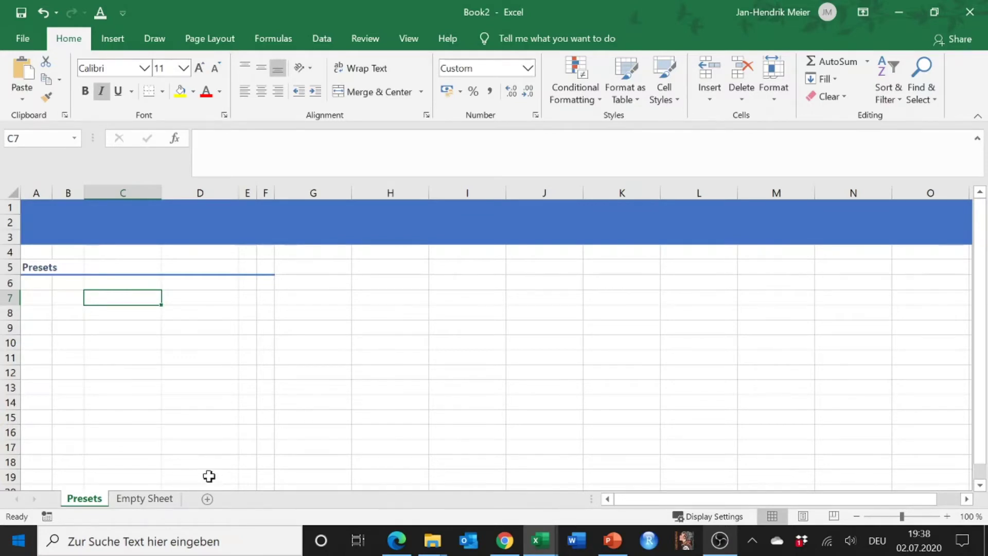
text(Model)
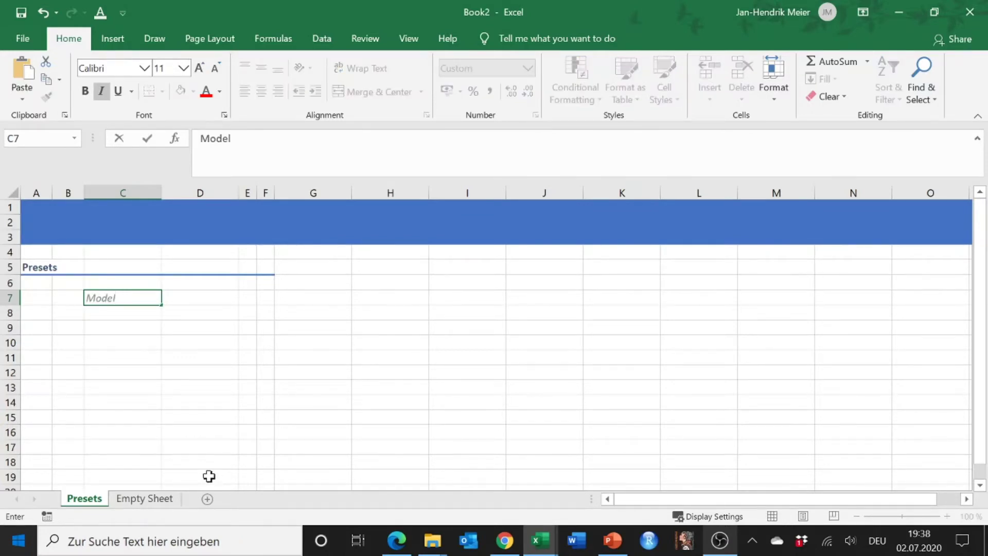
text( Name)
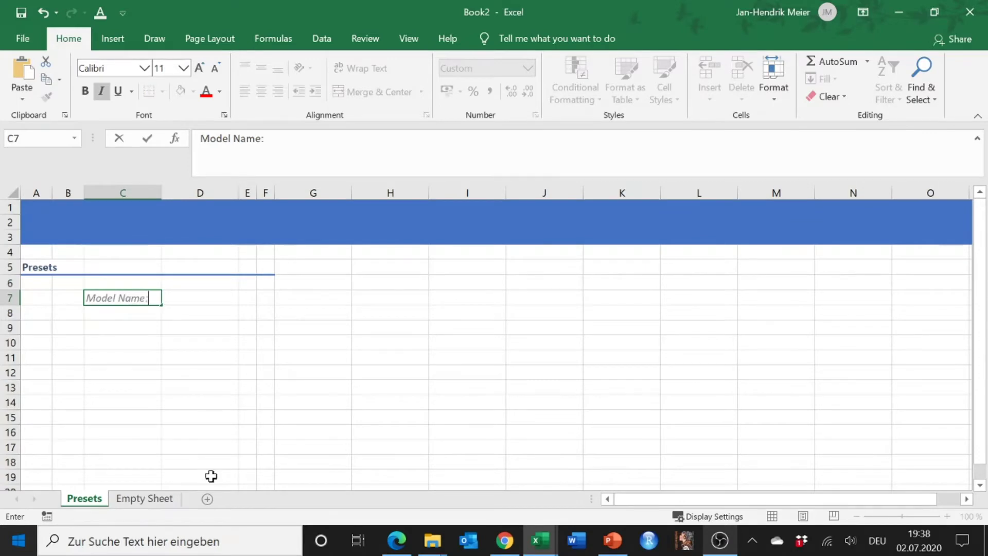
text(:)
Merge and center cells G7 to K7 as the field for the model name.
key(Right)
key(Right)
key(Right)
key(Right)
key(shift+Right)
key(shift+Right)
key(shift+Right)
key(shift+Right)
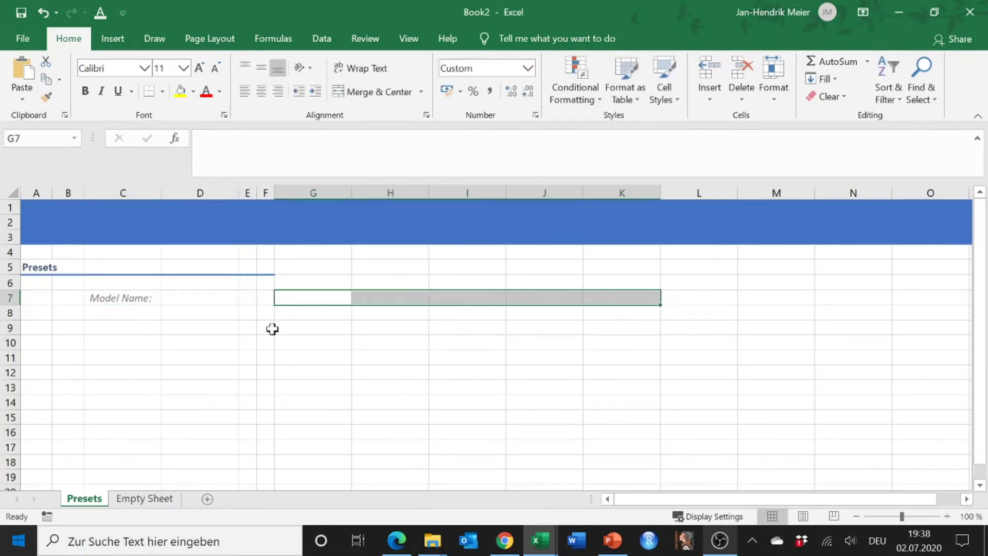
click(388, 94)
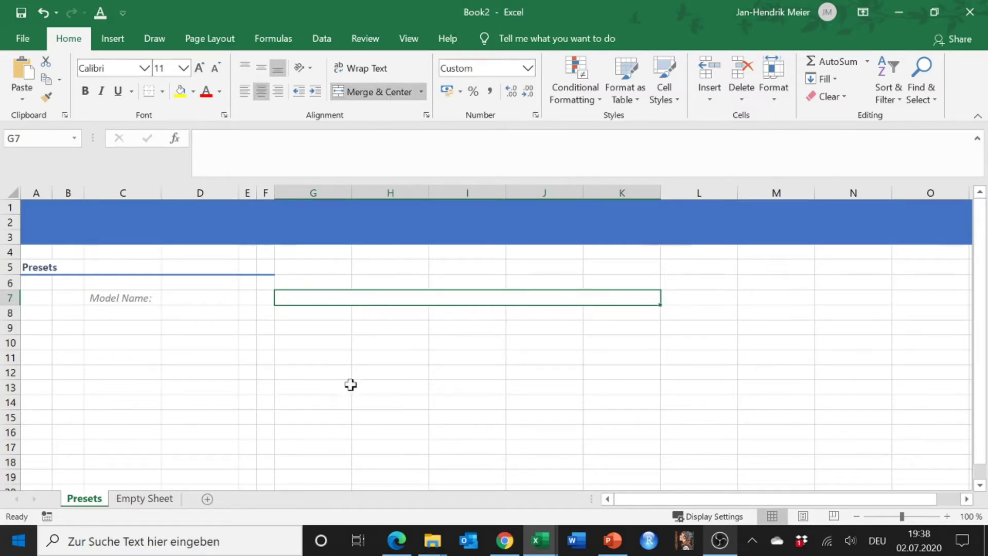
Apply the Input cell style to the model name field in G7:K7 and enter "Financial Model Build Workshop".
click(669, 103)
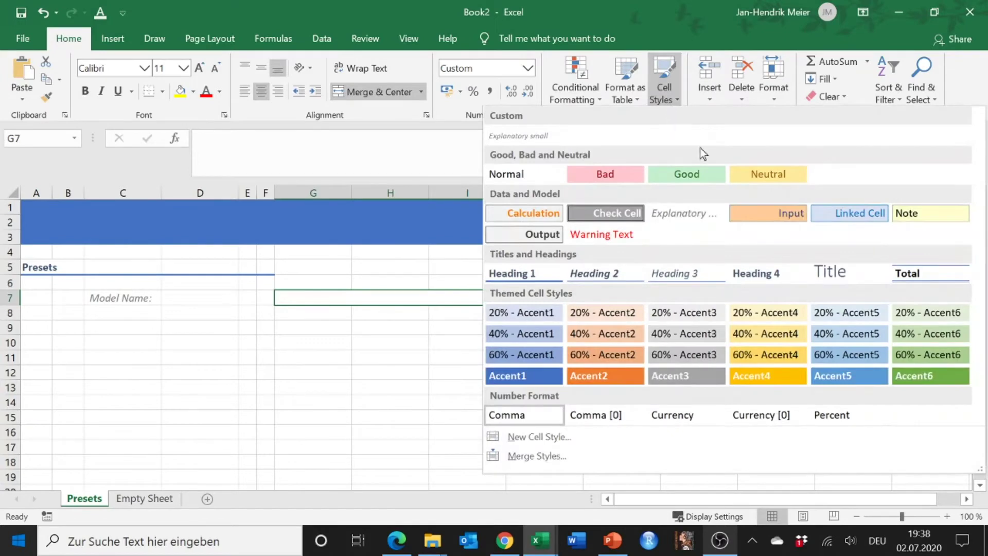
click(777, 213)
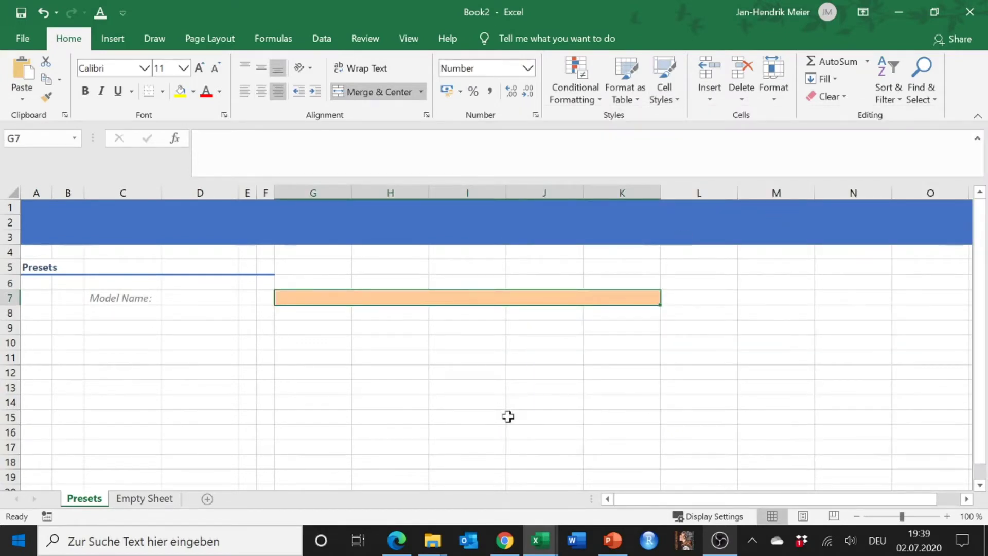
text(Financial Mode)
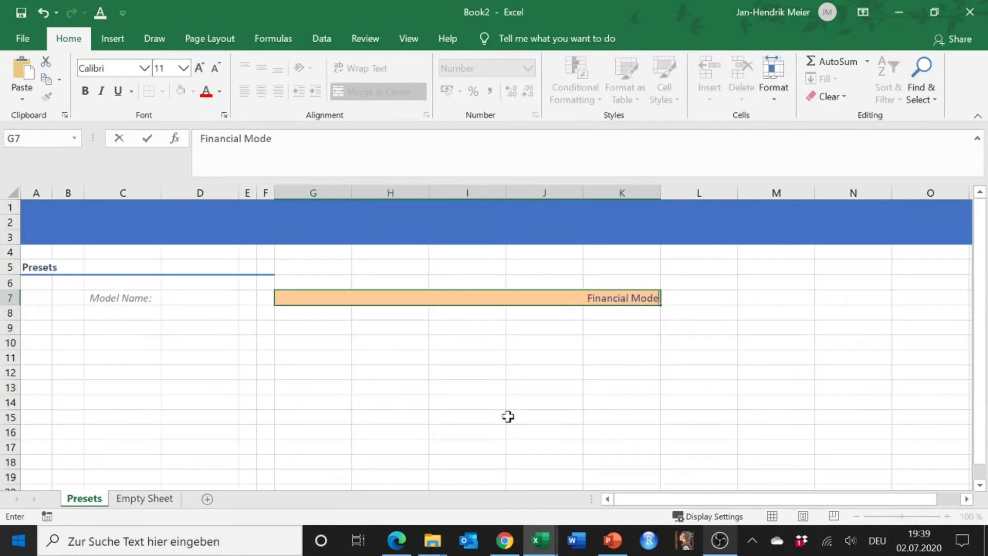
text(l Build Workshop)
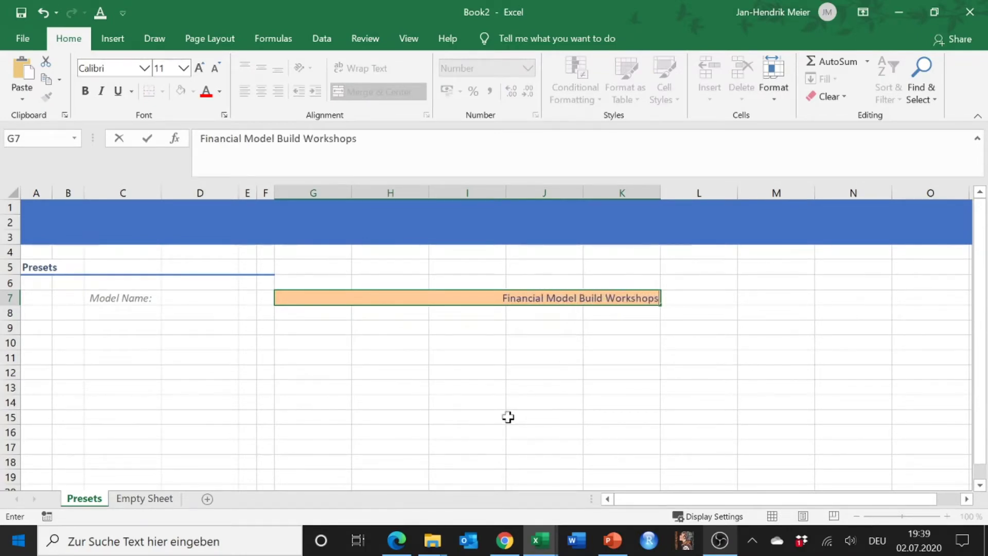
key(Return)
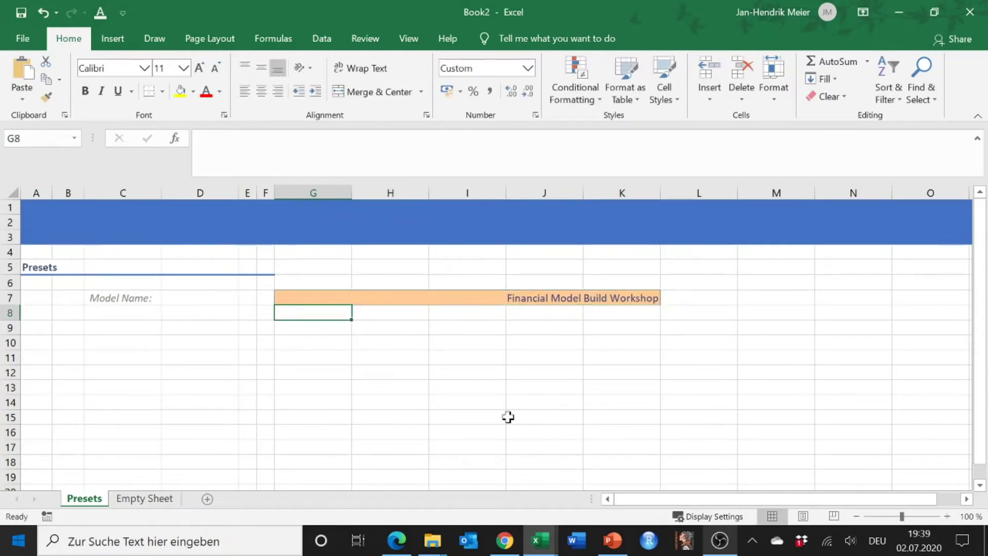
Define the name FM_ModelName for the model name field in G7.
key(Up)
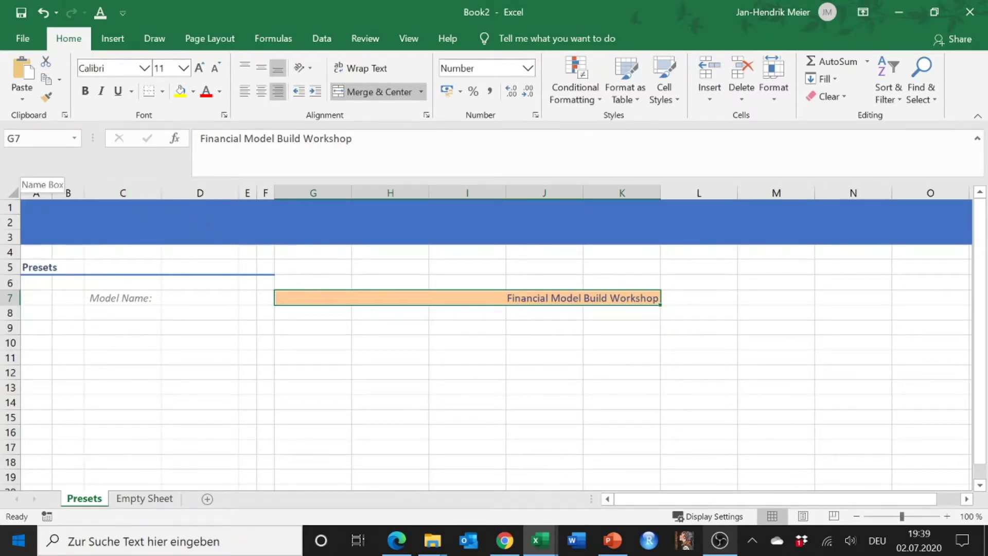
click(23, 138)
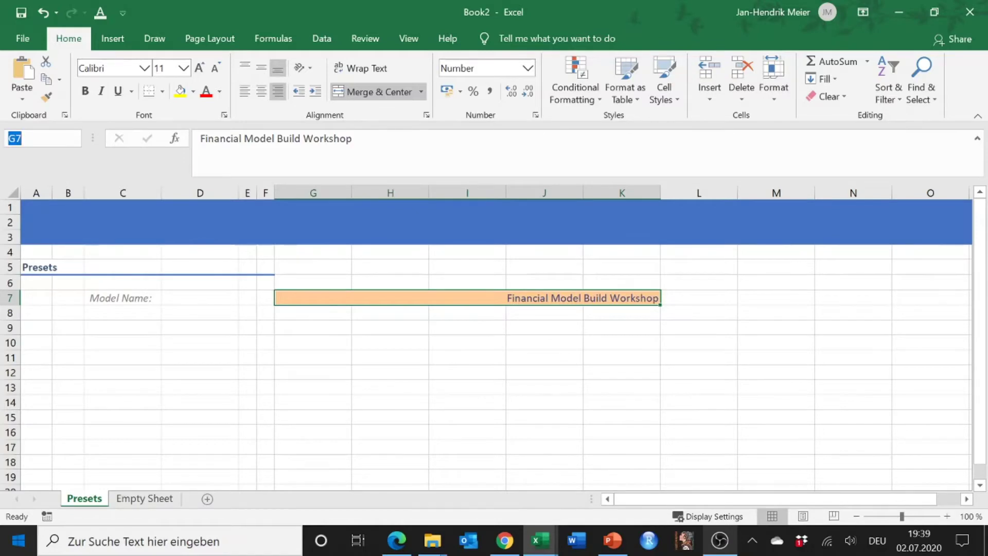
text(FM)
text(_)
text(ModelName)
key(Return)
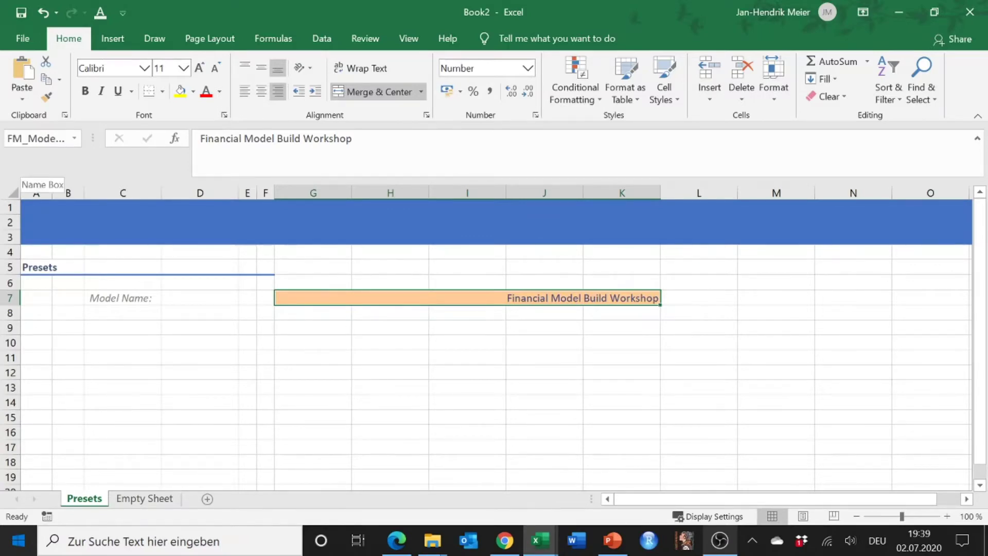
Enter the label "Preparation Date:" in cell C9.
click(122, 325)
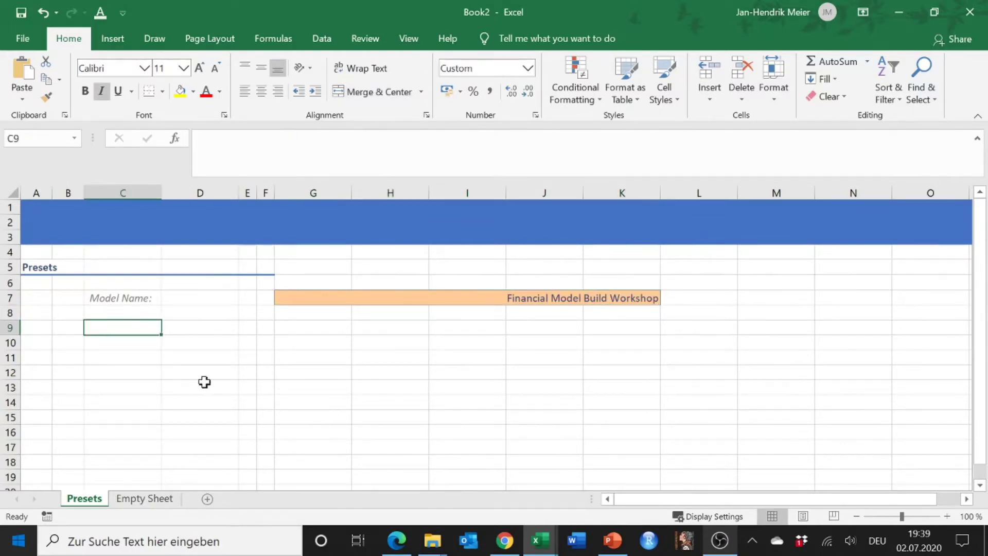
text(P)
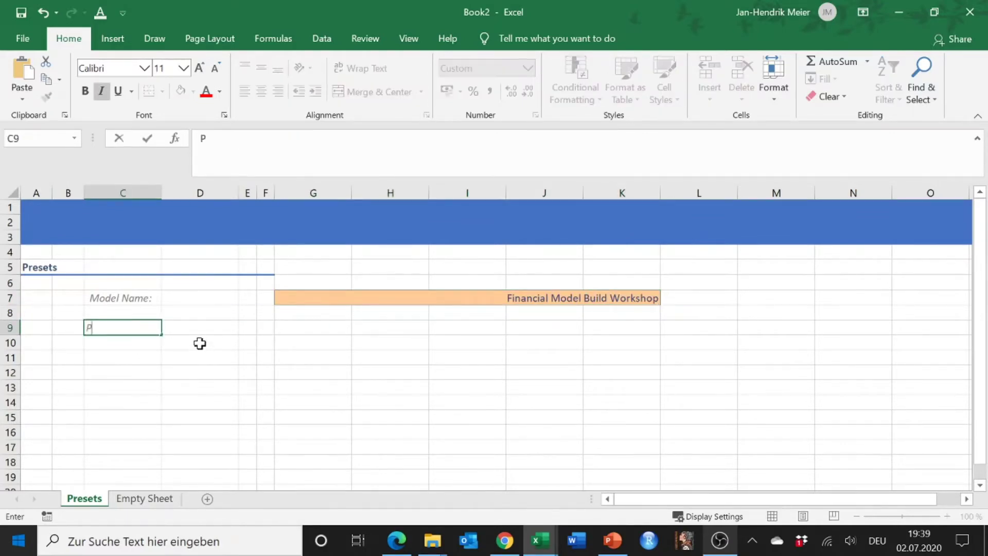
text(reparation )
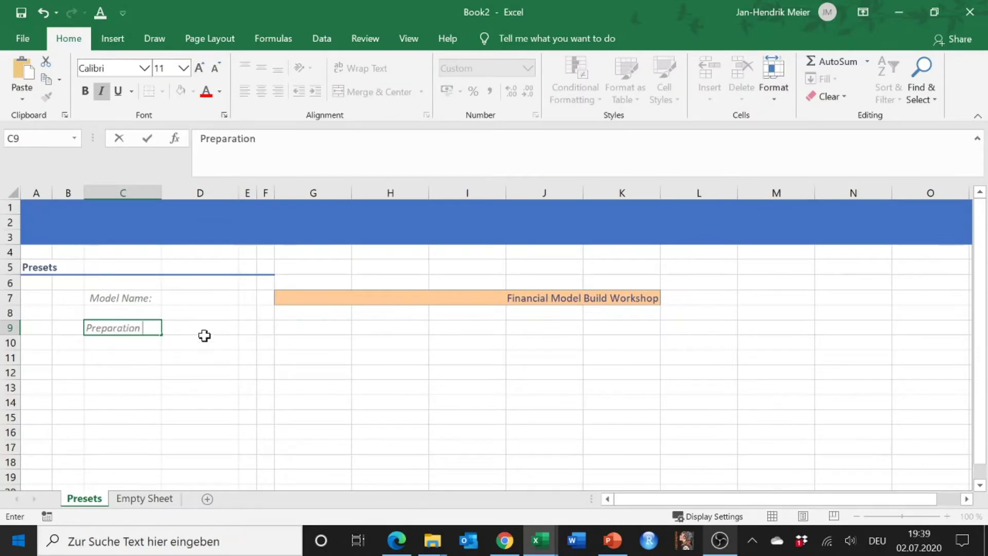
text(Date:)
Apply the Input cell style to G9:K9 and merge and center these cells as the preparation date field.
key(Right)
key(Right)
key(Right)
key(Right)
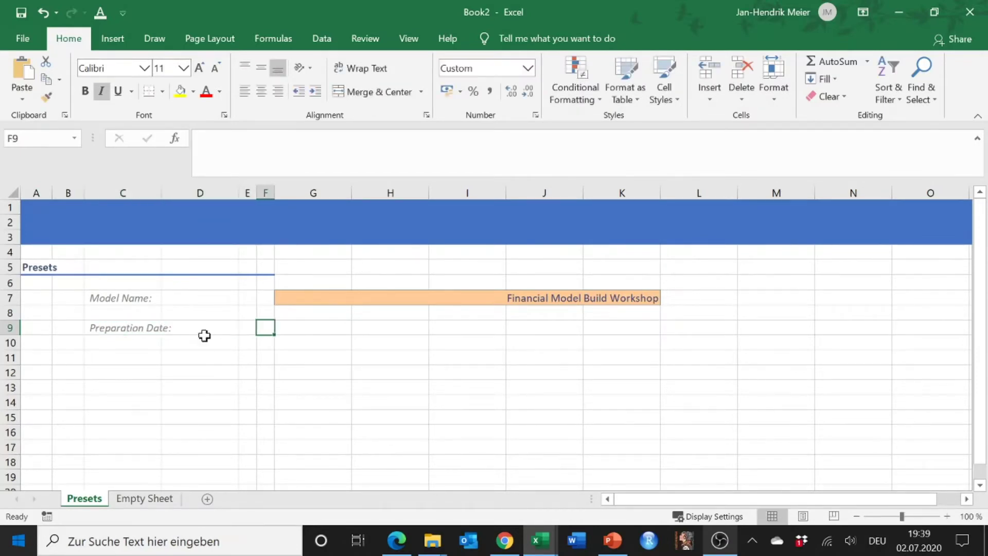
key(shift+Right)
key(shift+Right)
key(shift+Right)
key(shift+Right)
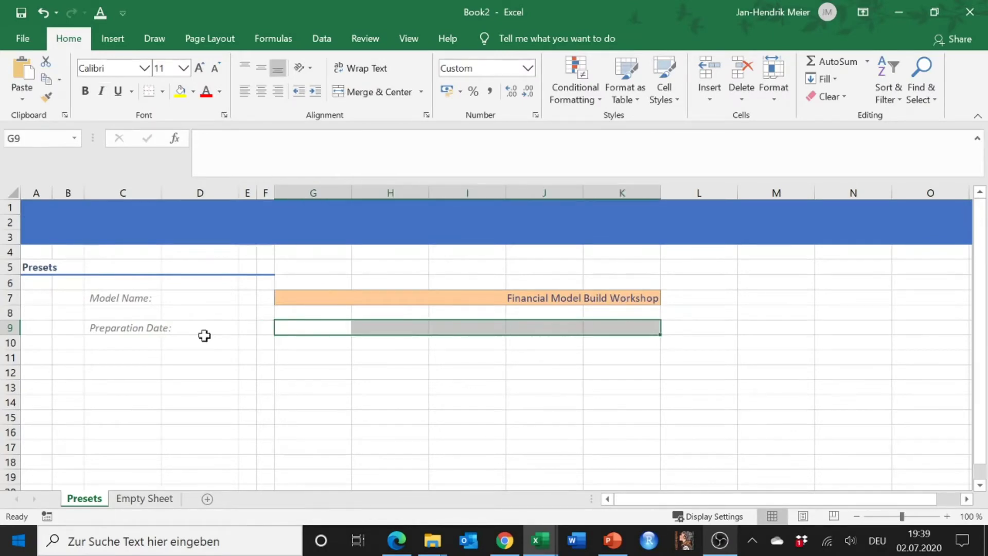
click(662, 93)
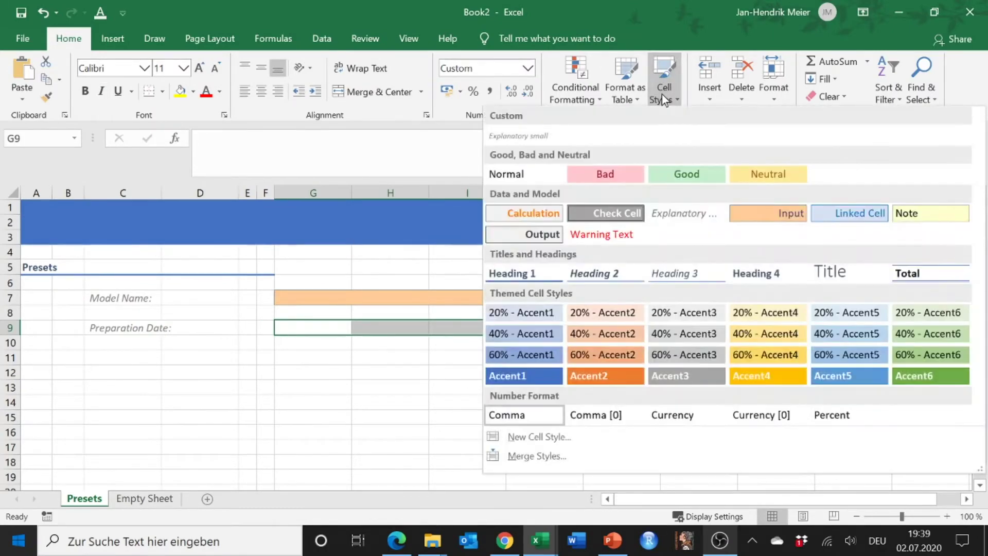
click(790, 221)
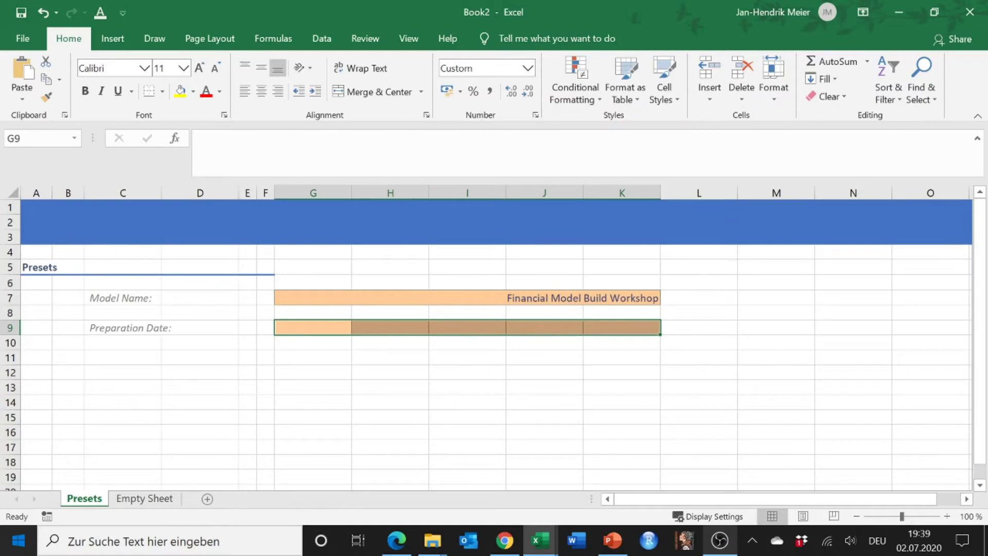
click(391, 91)
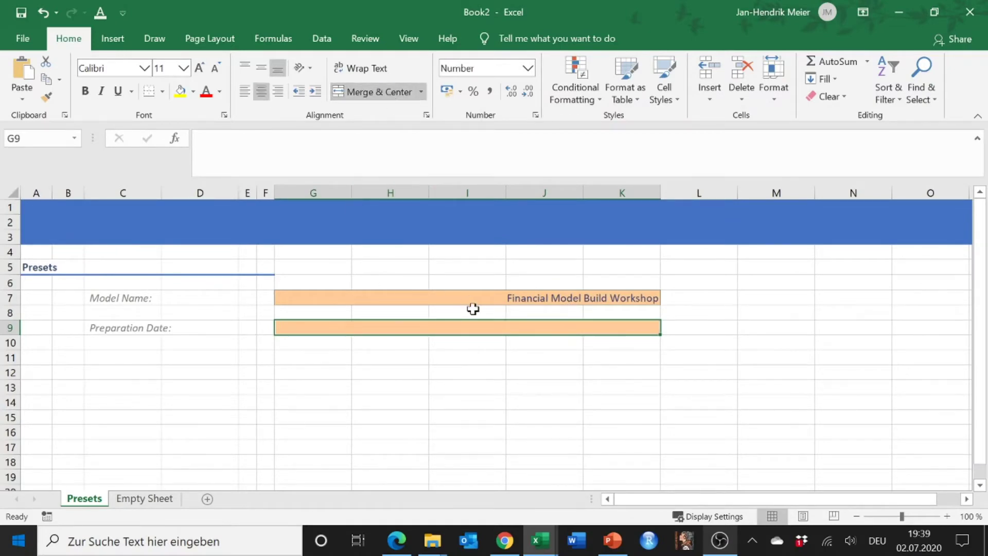
Enter 02.07.2020 in the preparation date field G9 and format it as Short Date, keeping it centered.
text(02.)
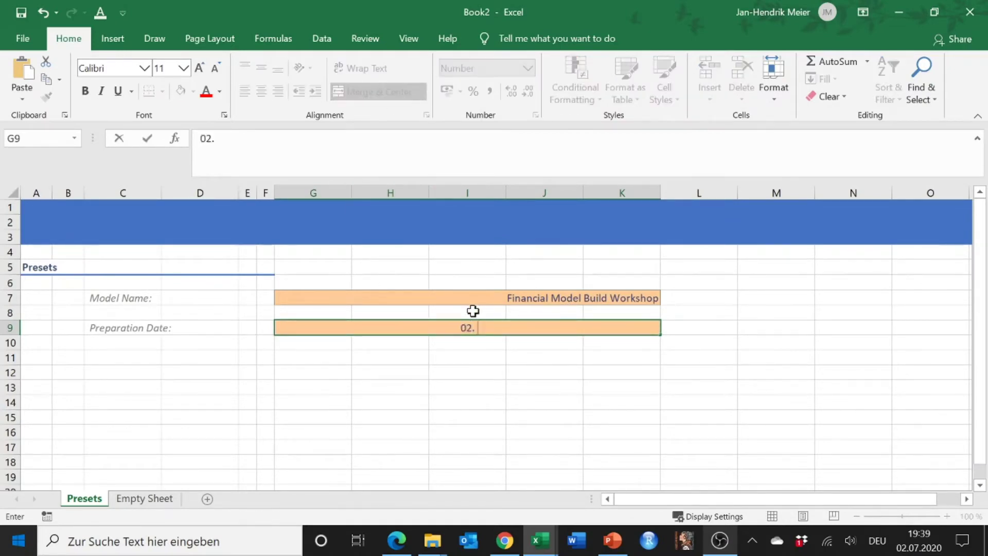
text(07.2020)
key(Return)
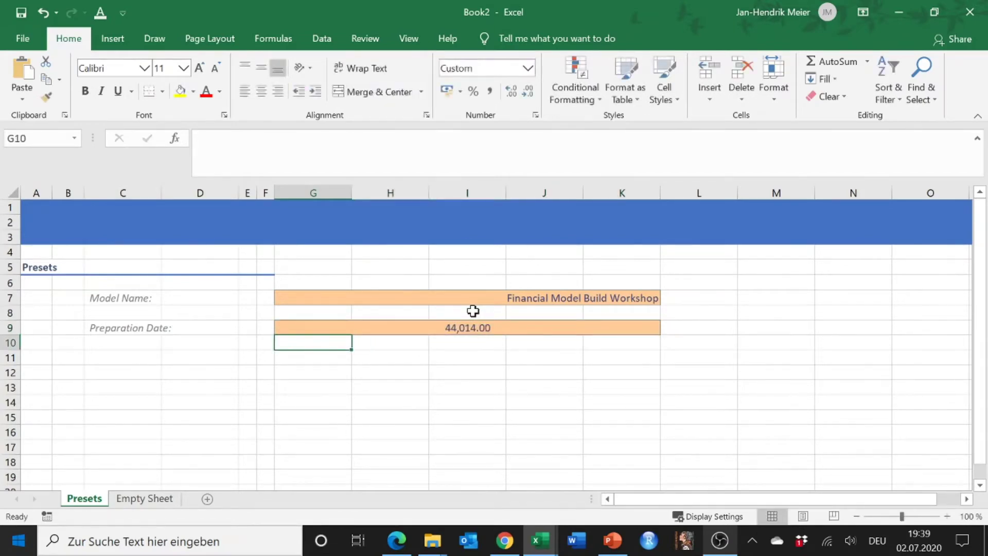
key(Up)
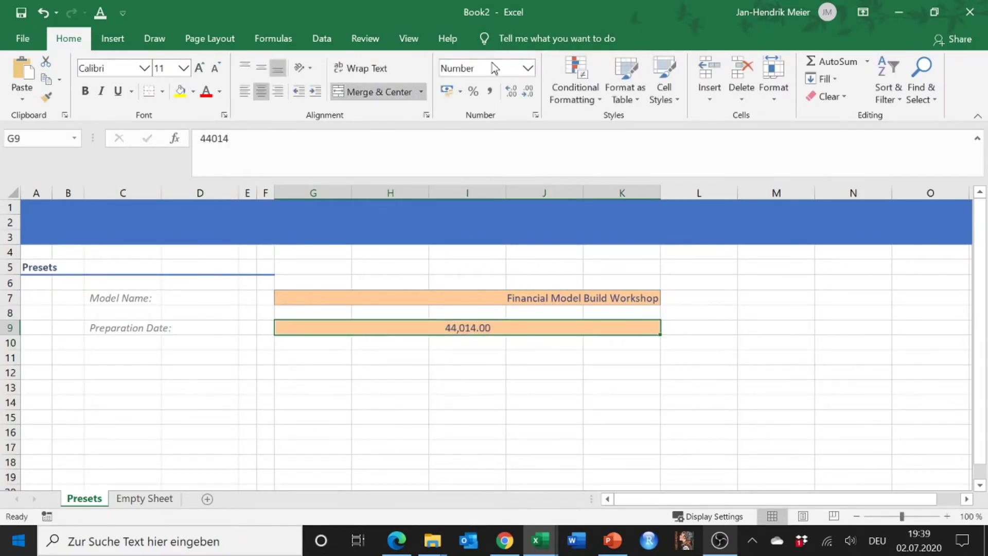
click(527, 68)
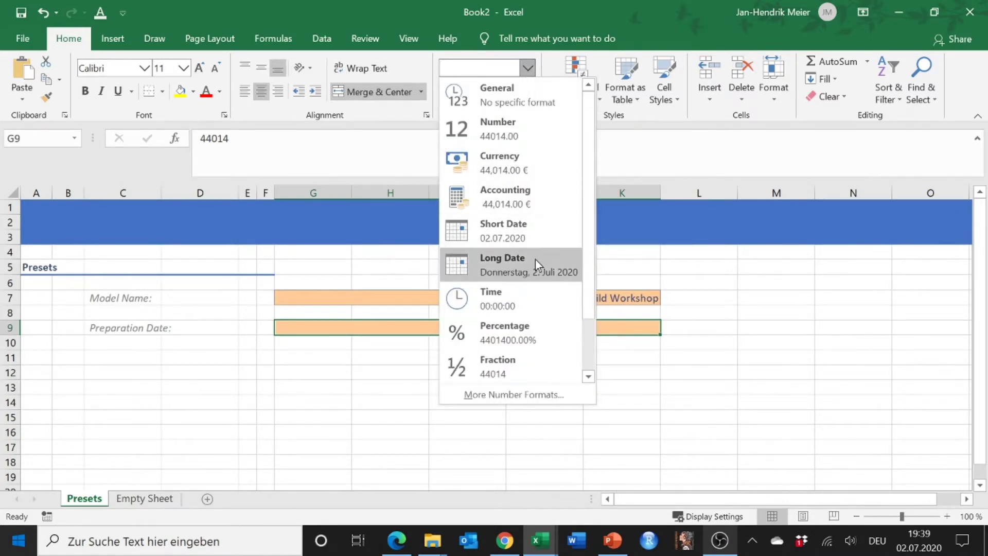
click(532, 231)
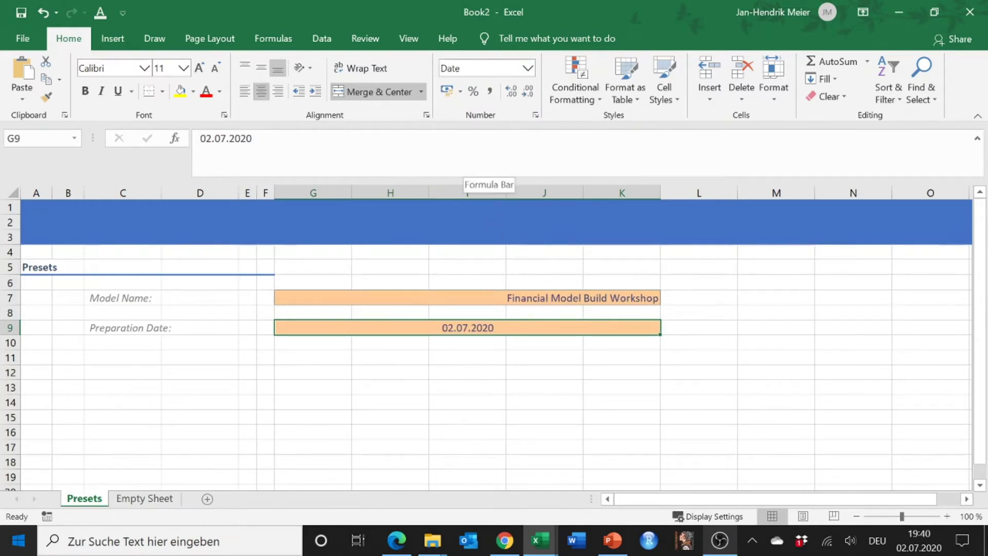
click(279, 91)
click(261, 94)
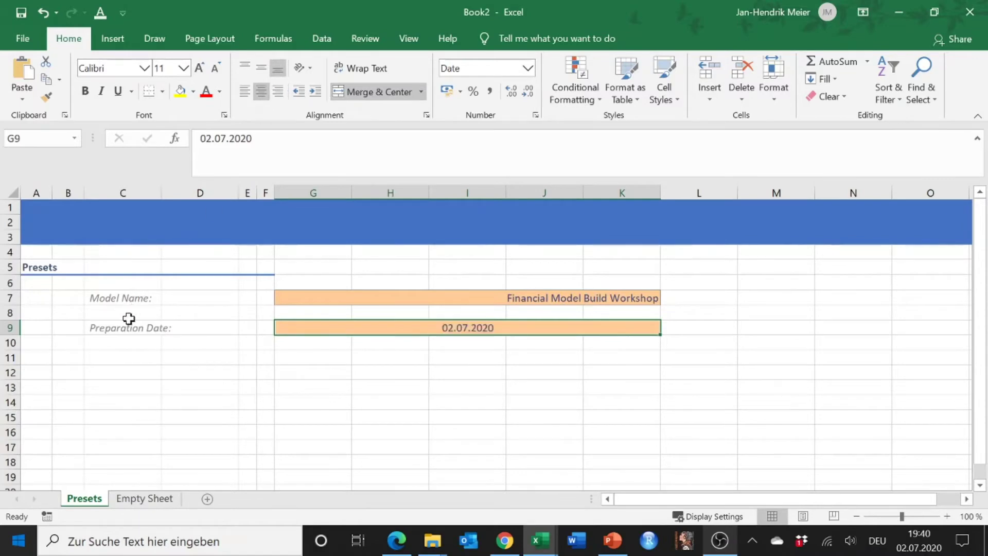
Define the name FM_PrepDate for the preparation date field in G9.
click(45, 139)
text(FM_P)
text(repDate)
key(Return)
Enter the label "Version:" in cell C11.
click(112, 358)
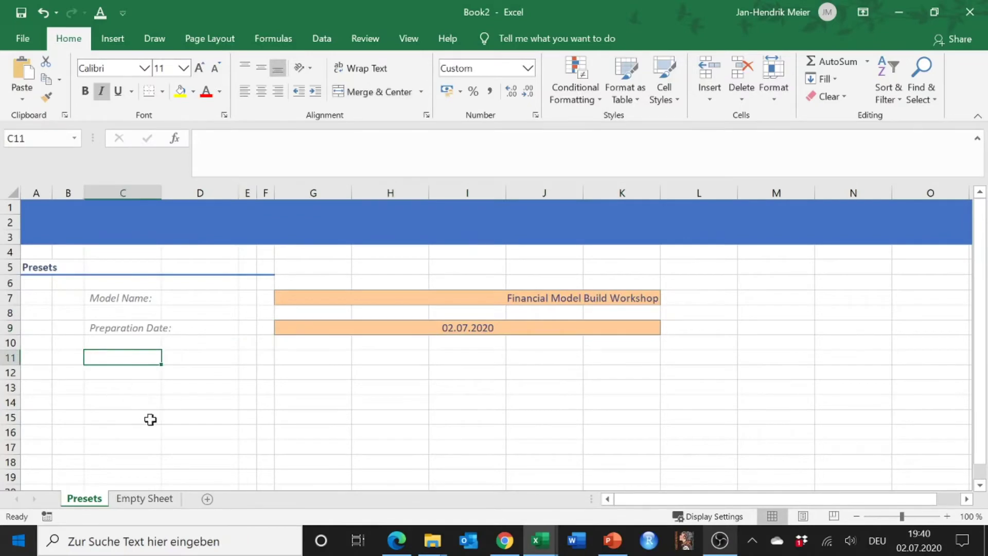
text(V)
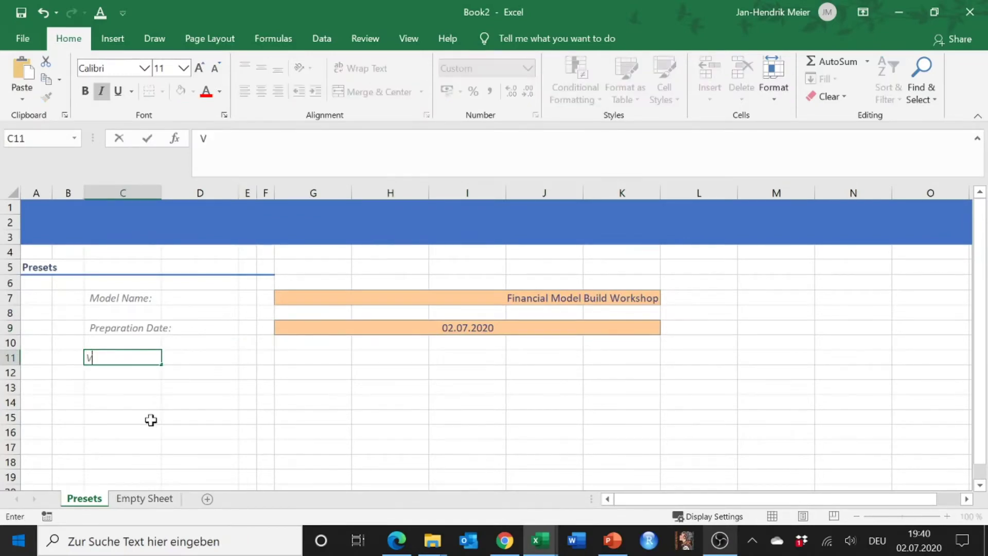
text(ersion nu)
key(BackSpace)
key(BackSpace)
key(BackSpace)
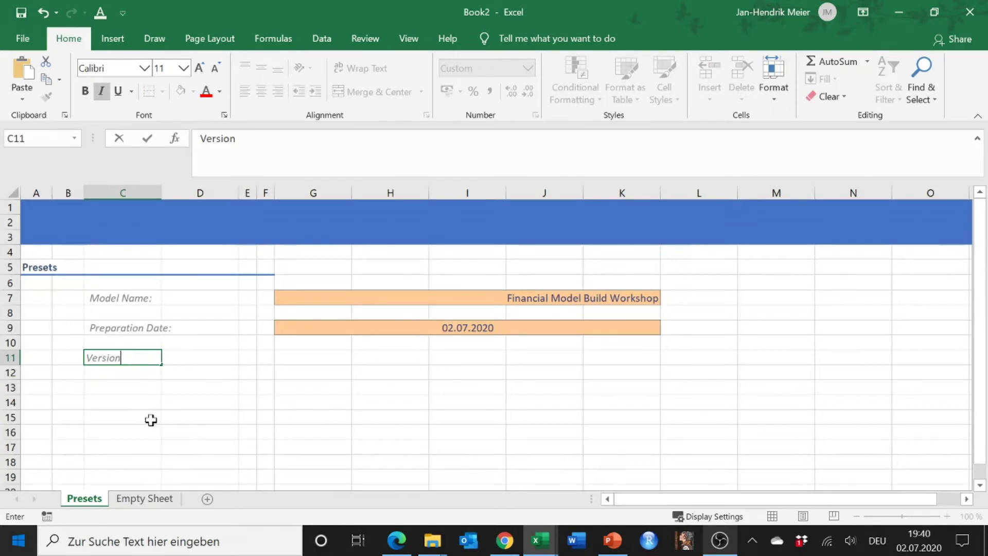
text(:)
Merge and center G11:K11 as the version field and apply the Input cell style to it.
key(Tab)
key(Tab)
key(Tab)
key(Tab)
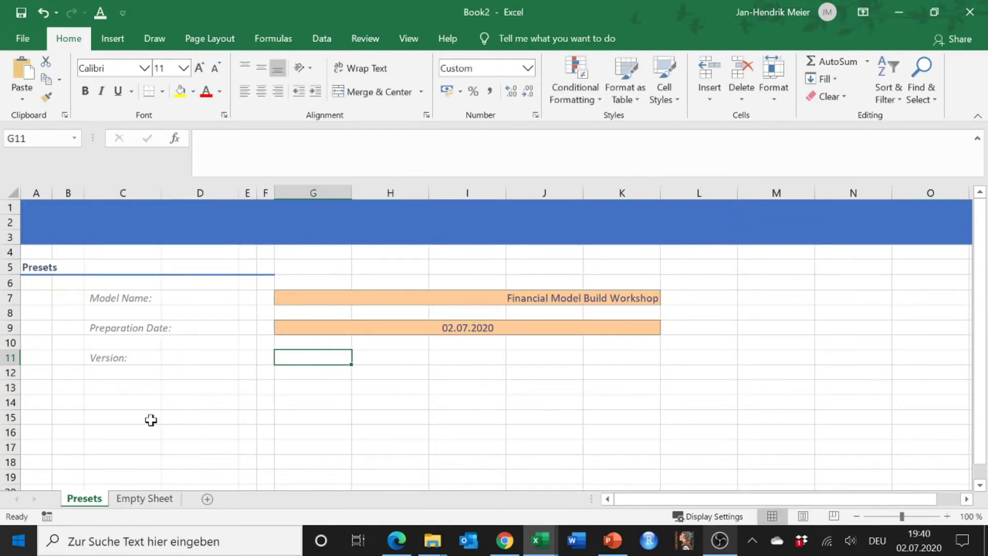
drag(334, 354, 611, 359)
click(393, 97)
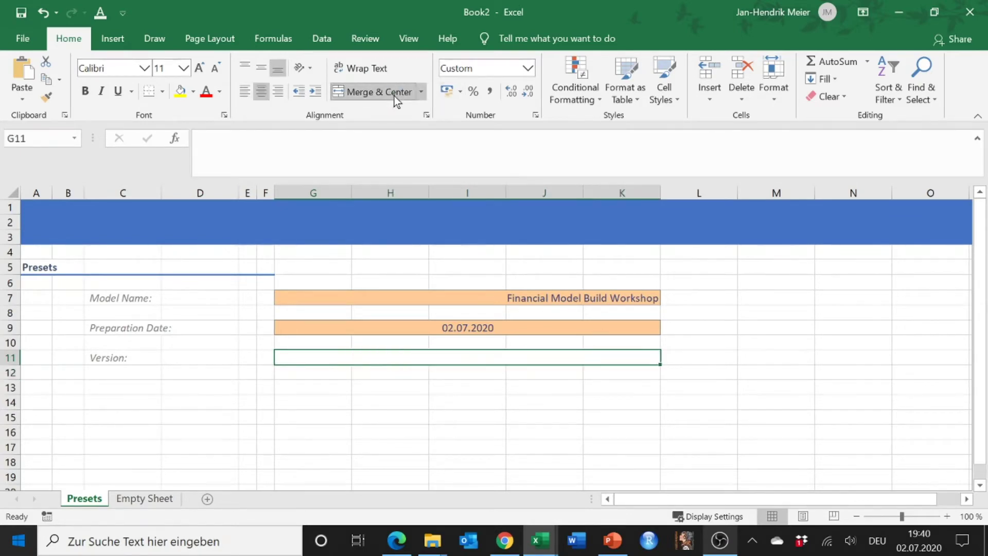
click(672, 92)
click(789, 215)
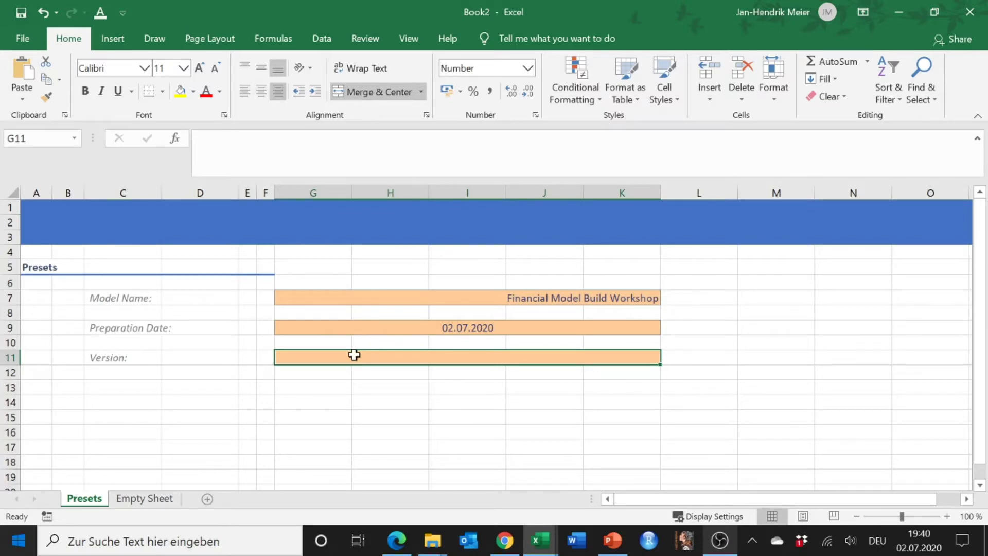
Enter V 1 in the version field G11 and define the name FM_Version for it.
text(V 1)
key(Return)
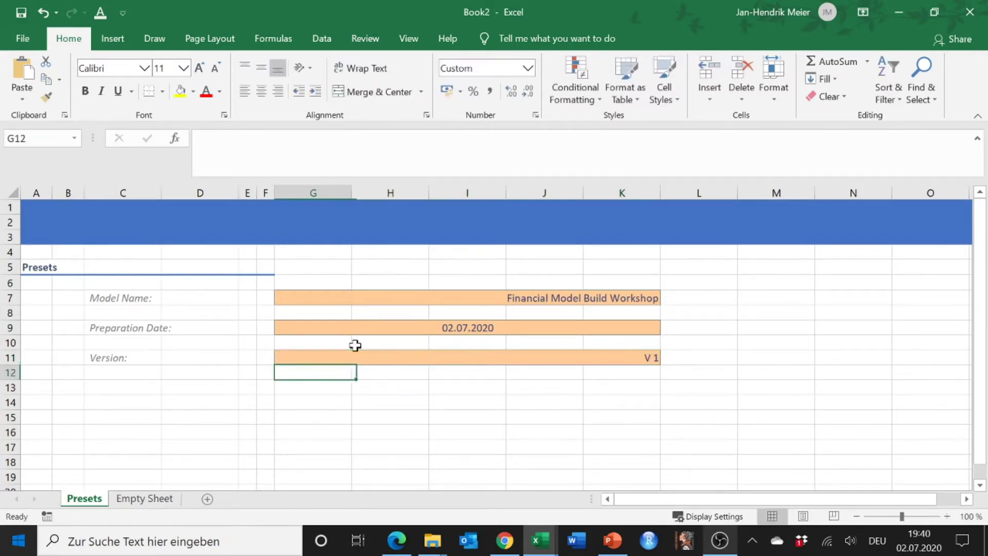
click(368, 356)
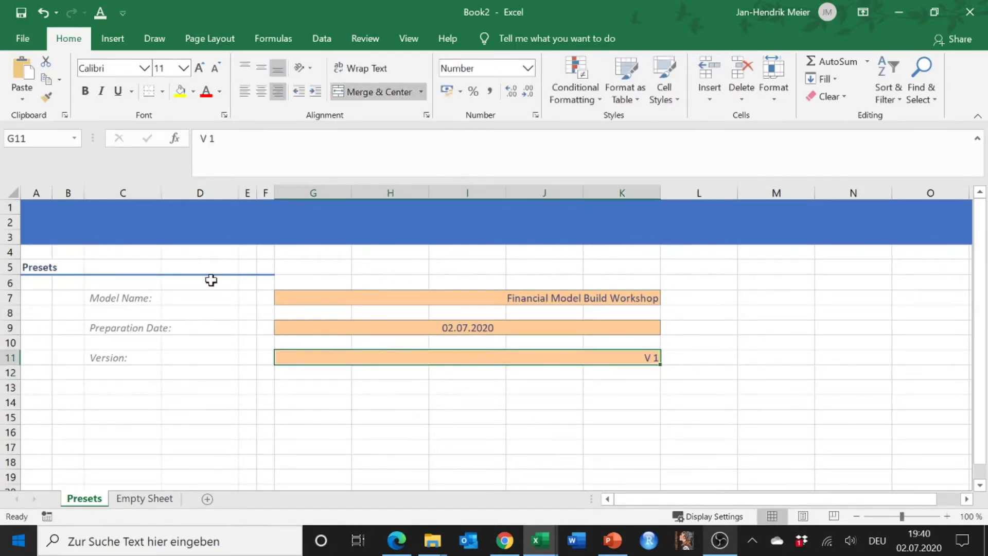
click(18, 138)
text(FM_Version)
key(Return)
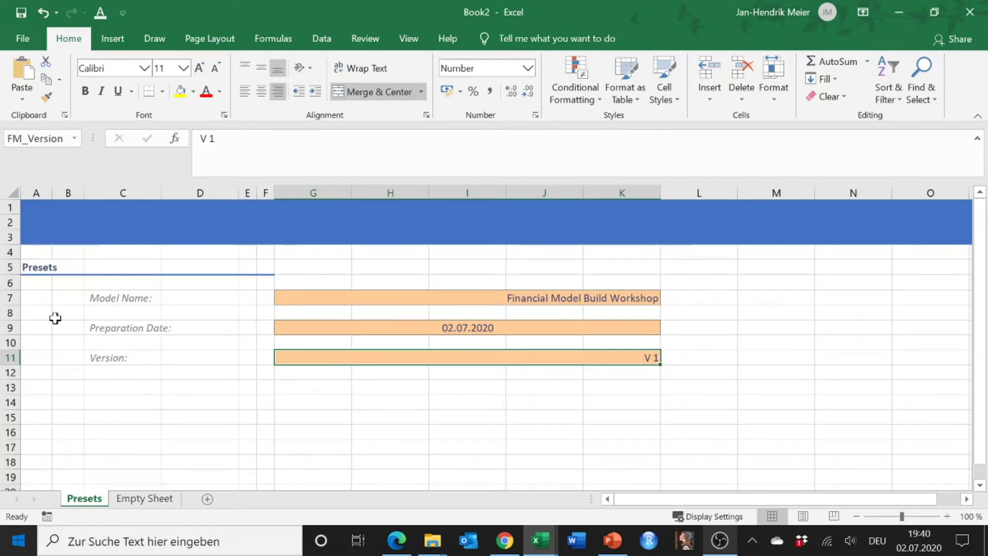
Enter the formula =FM_ModelName in cell A1 of the blue header band to show the model name.
click(50, 204)
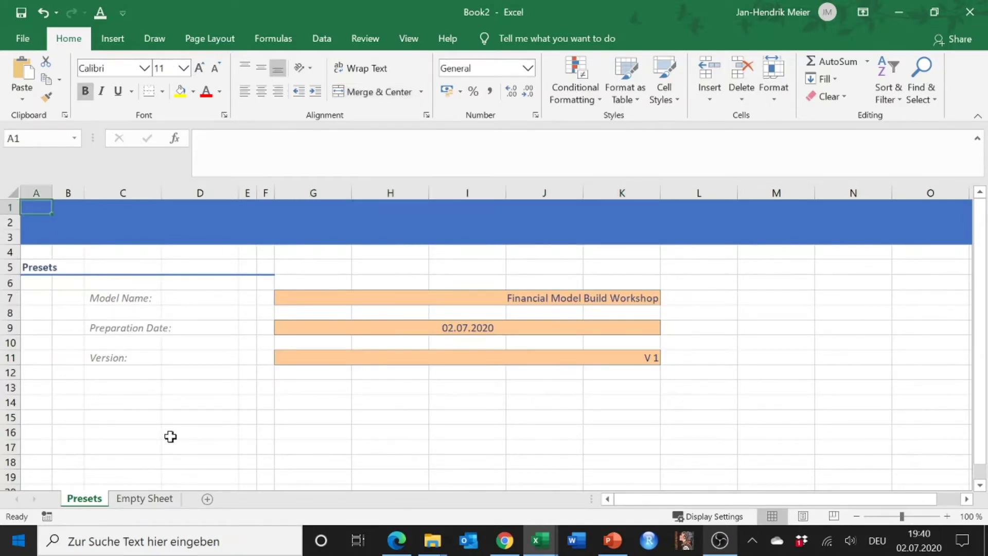
text(=)
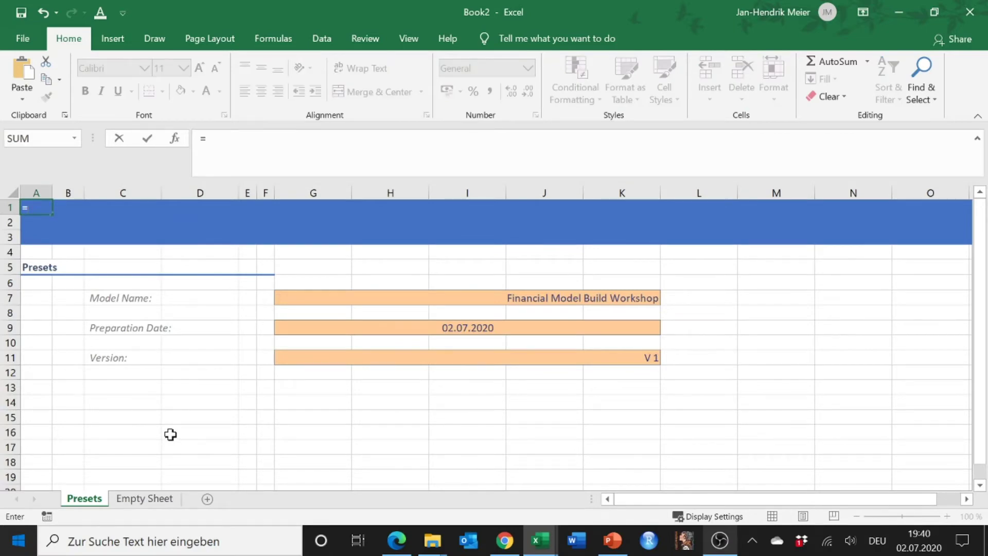
text(FM_)
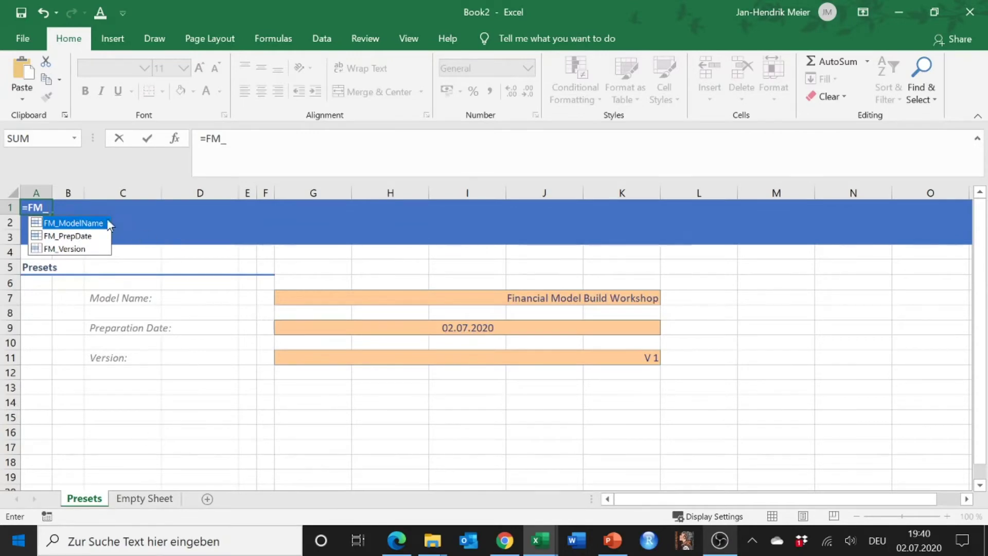
double_click(86, 222)
key(ctrl+Return)
key(Return)
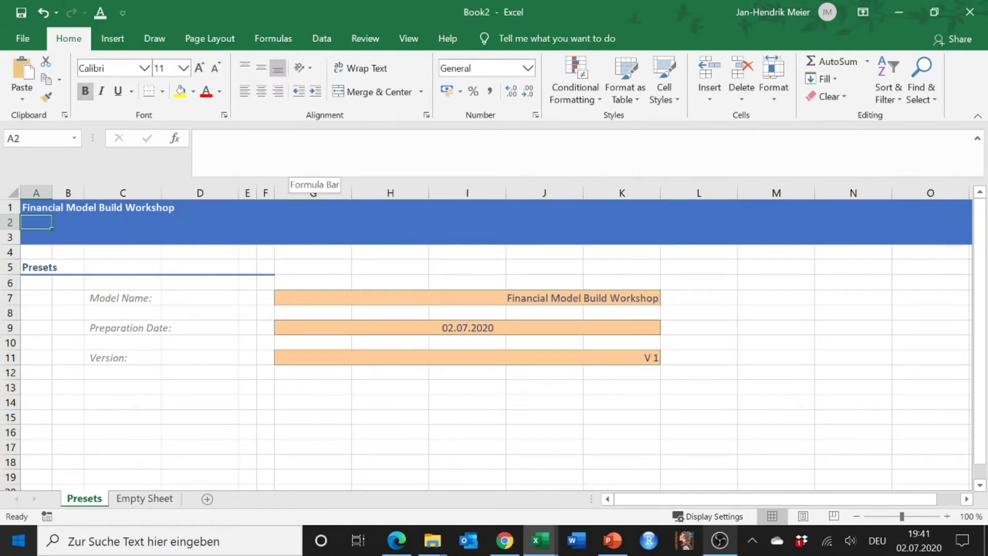
Enter the formula =FM_Version&" as of "&FM_PrepDate in cell A2 of the blue header band.
text(=")
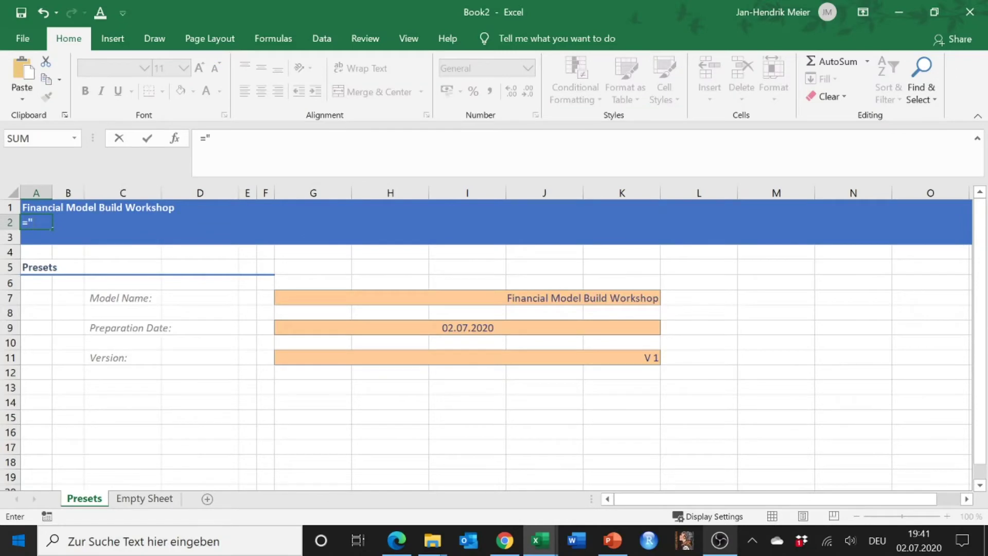
text(as of "&FM_)
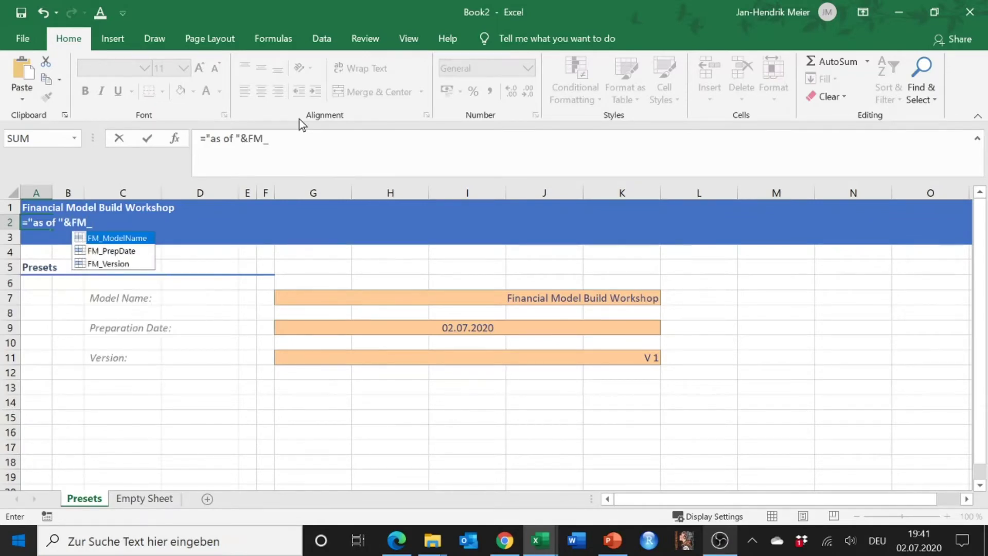
double_click(137, 251)
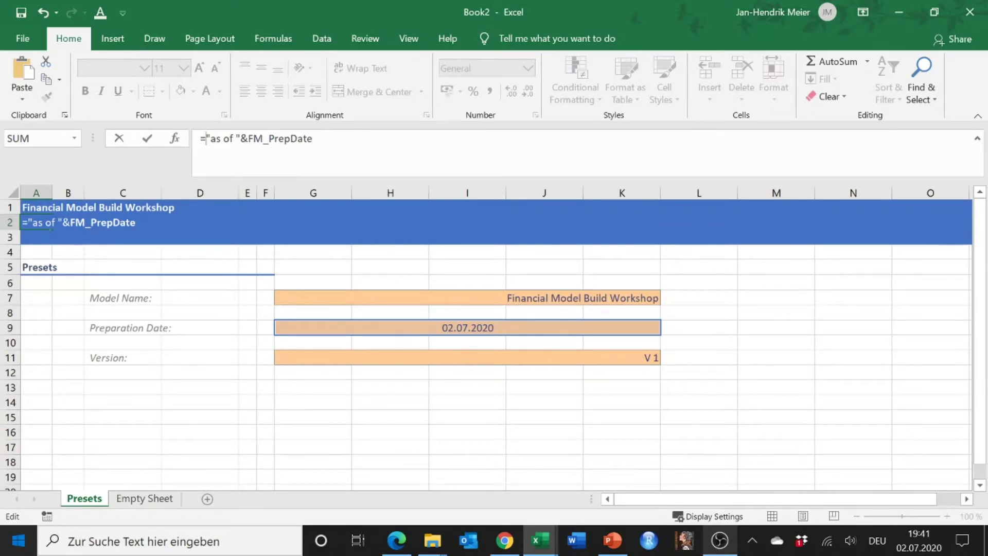
text(FM_)
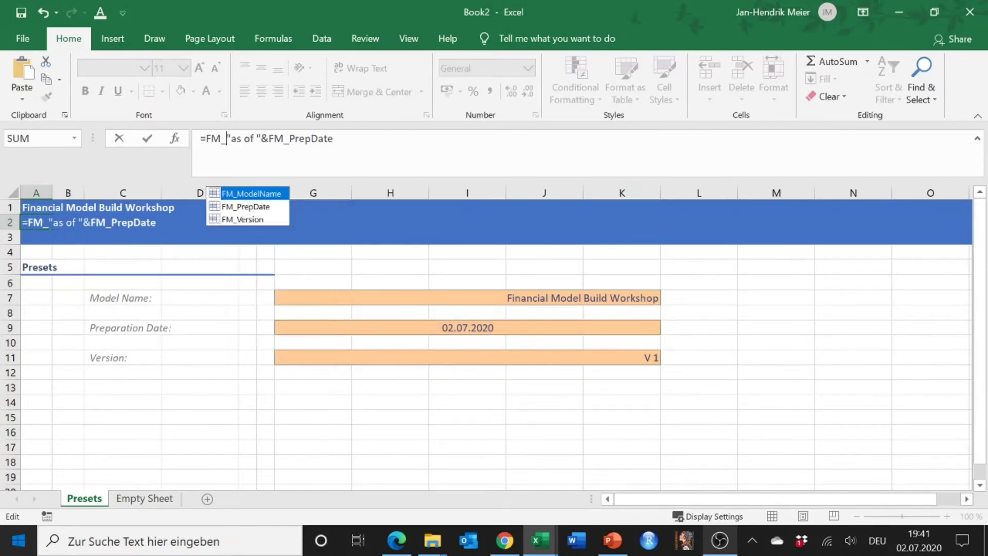
double_click(271, 218)
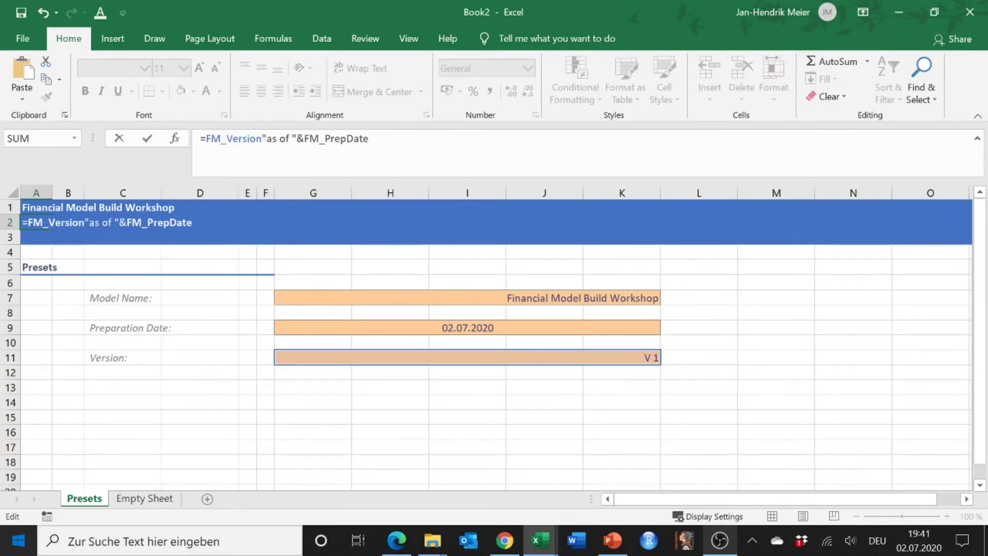
text(&)
key(Right)
key(Right)
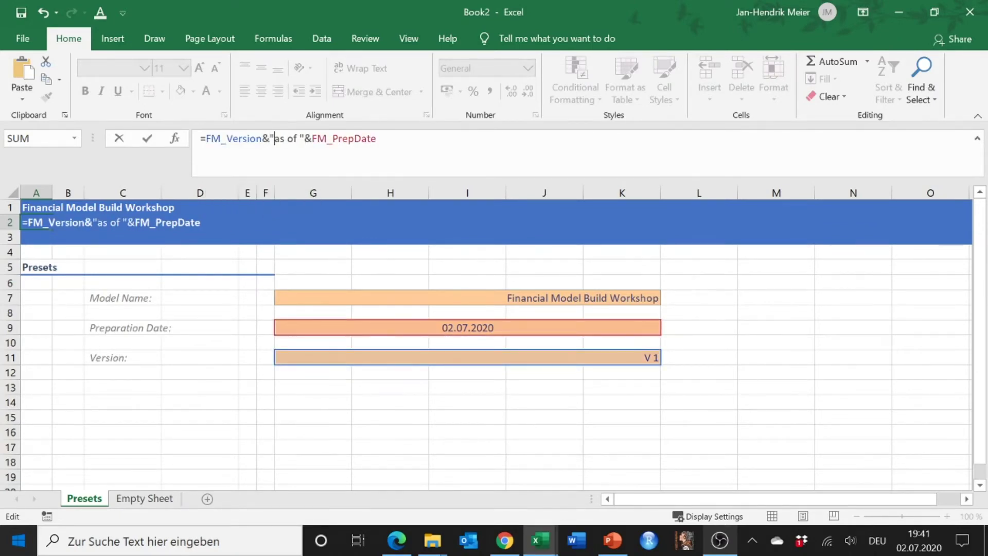
key(BackSpace)
key(Left)
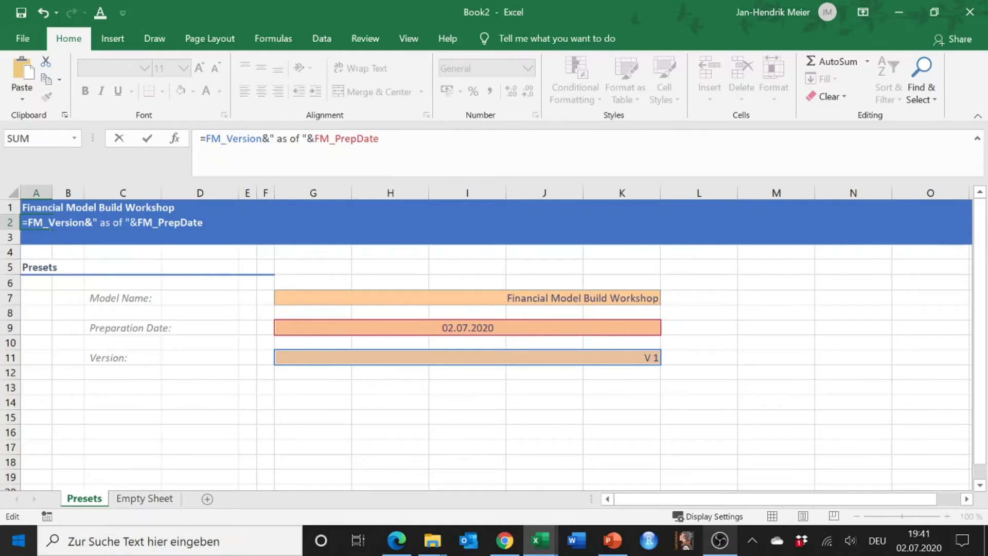
key(Return)
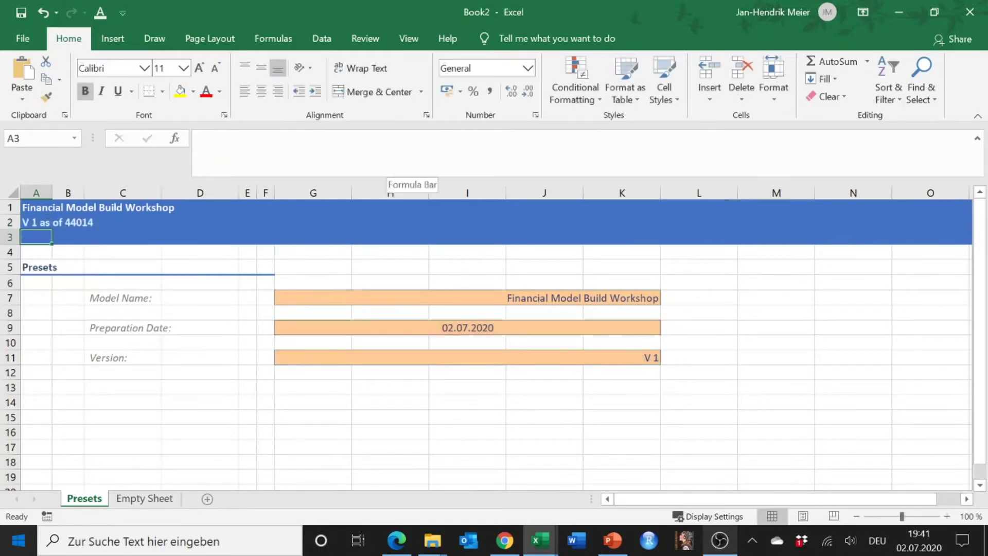
Wrap FM_PrepDate in the A2 formula in a TEXT function with the date format "TT.MM.JJ".
key(Up)
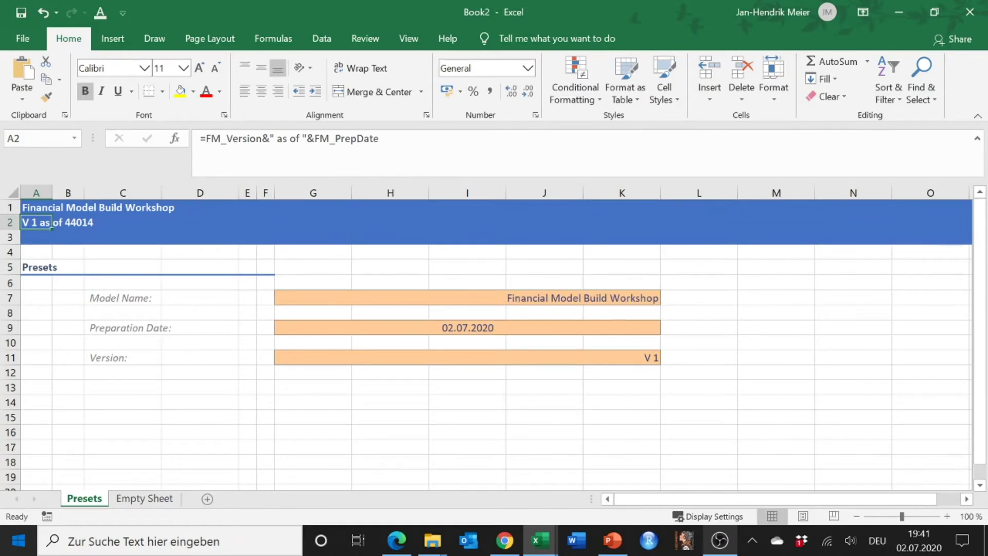
click(205, 139)
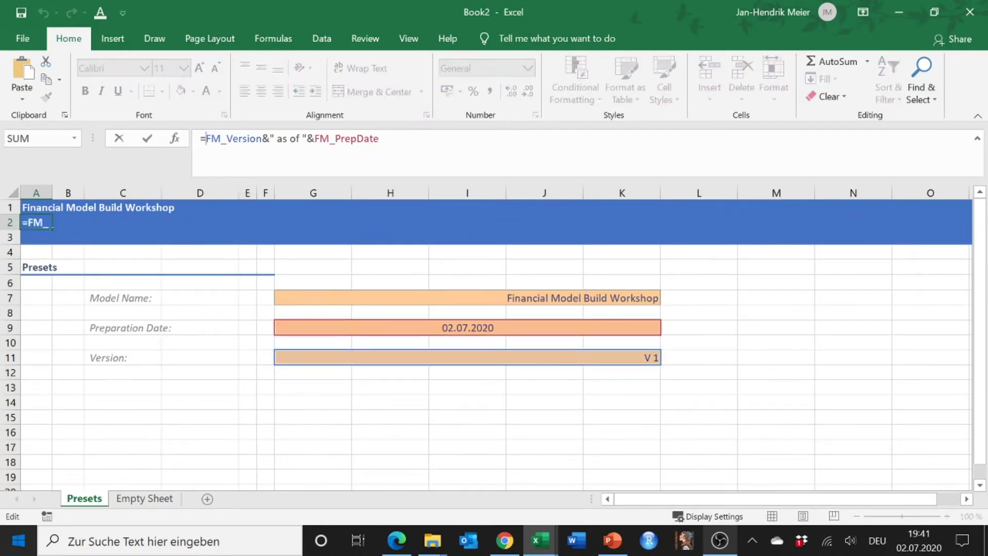
click(319, 139)
text(te)
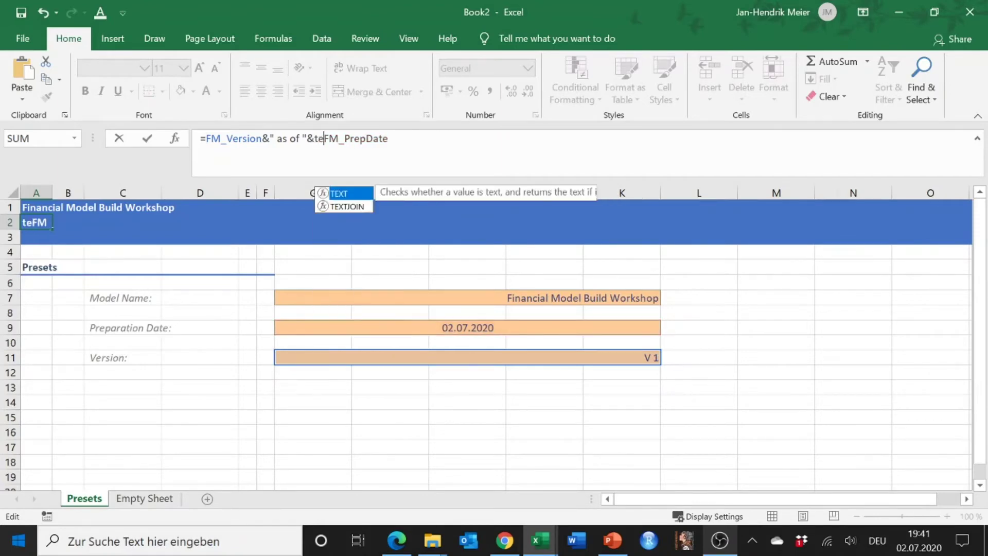
text(xt(FM_PrepDate)
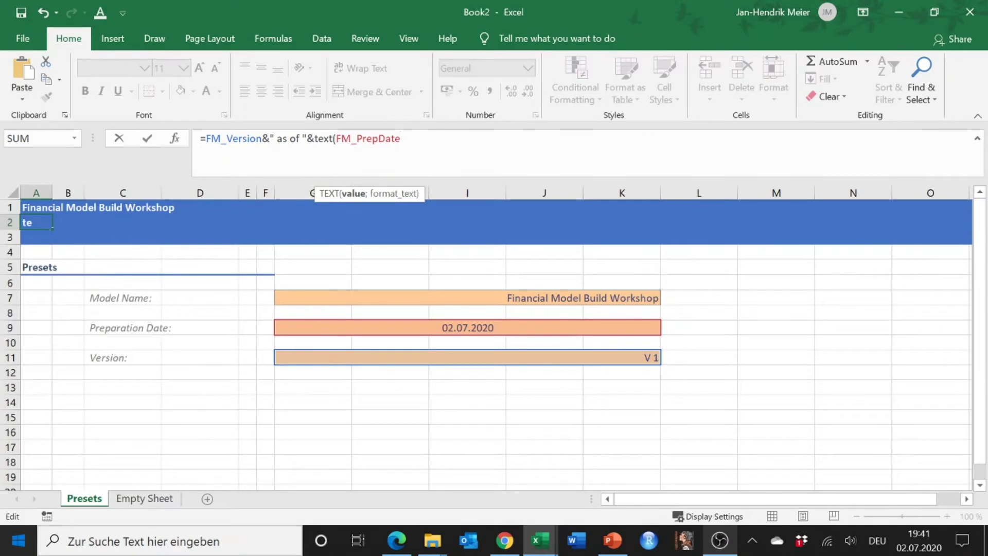
text(;)
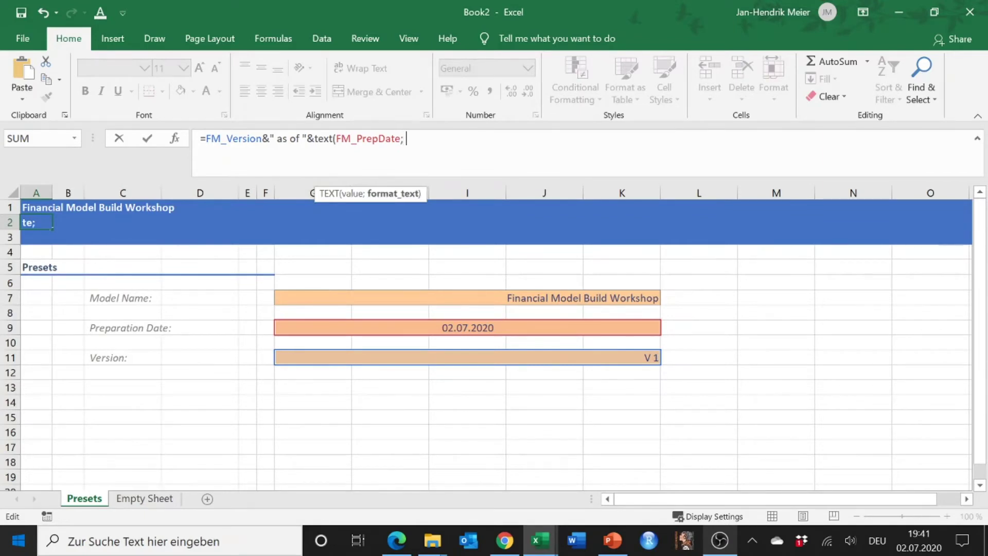
text( "DD.MM.YY)
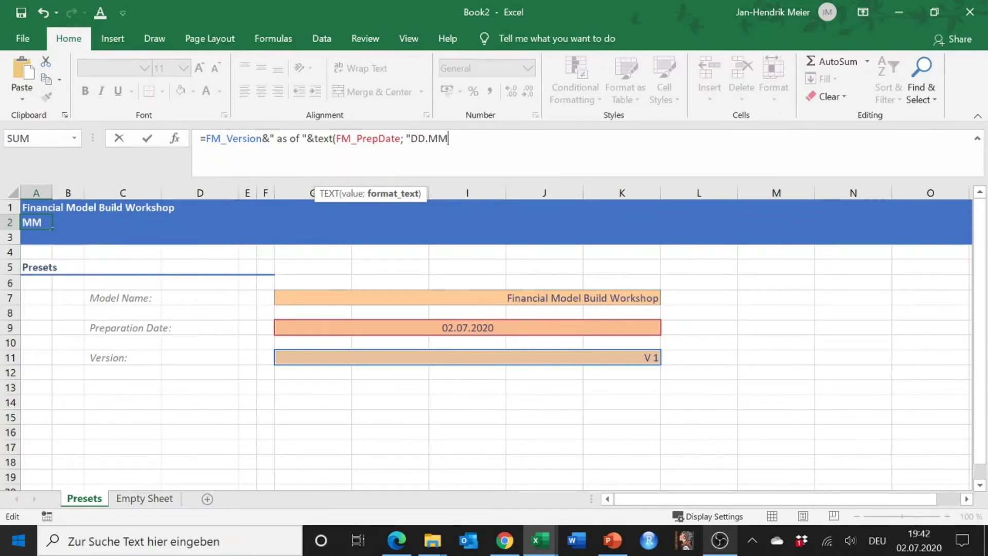
text("))
key(Return)
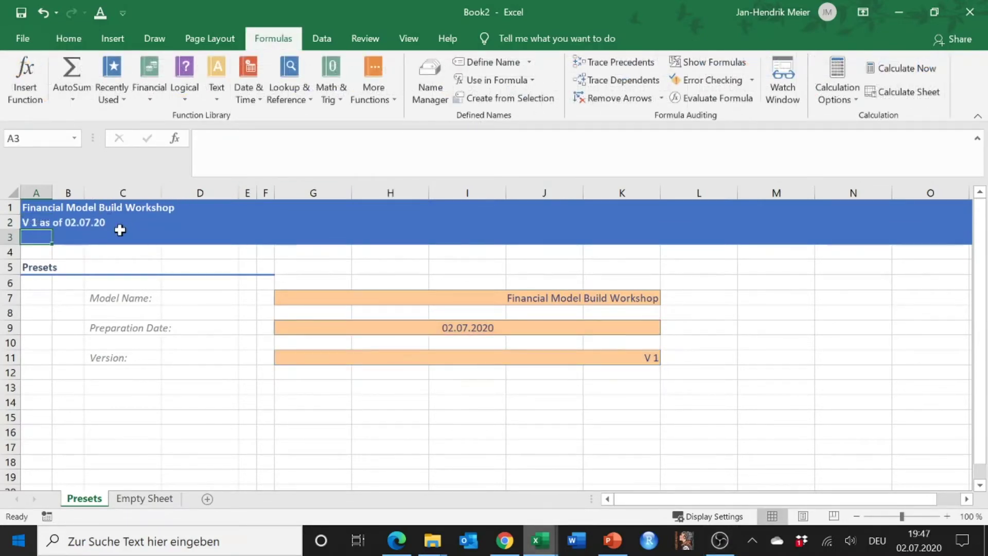
Prefix the A2 formula with the text "Version " joined to FM_Version.
click(31, 223)
click(206, 139)
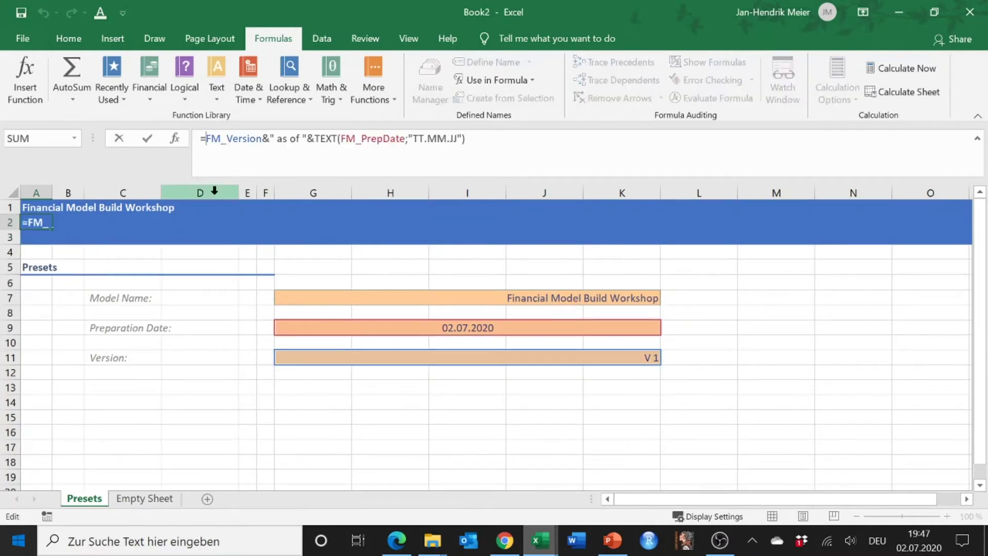
text("Version )
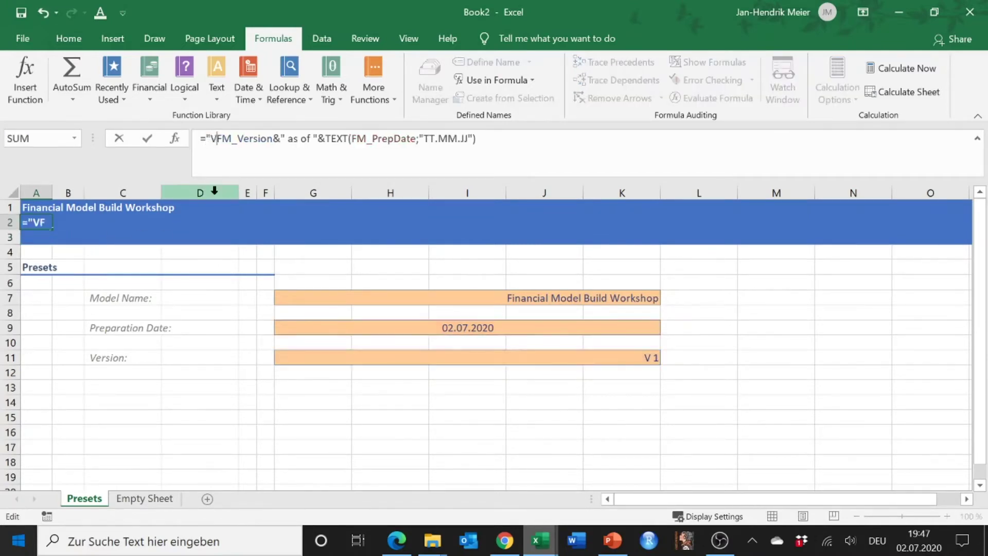
text("&)
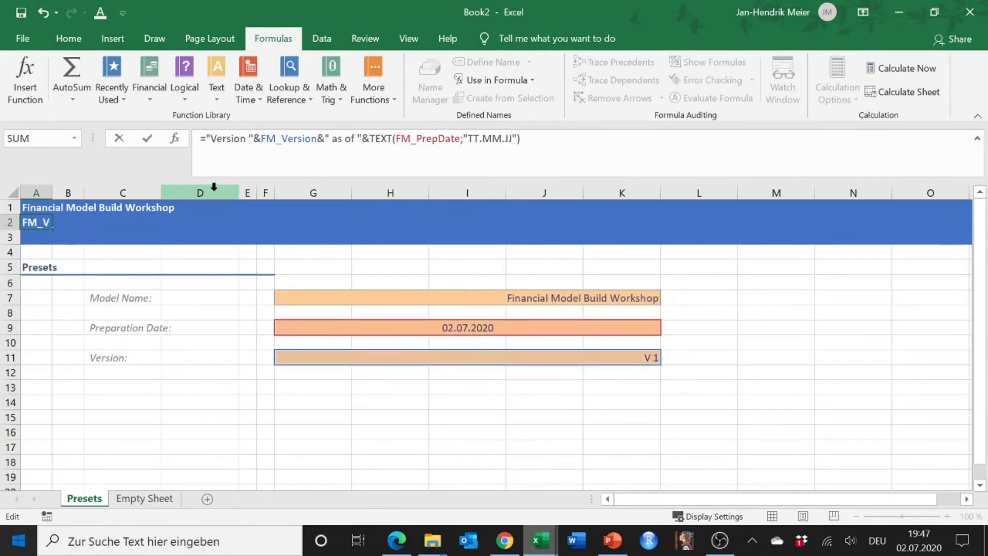
key(Return)
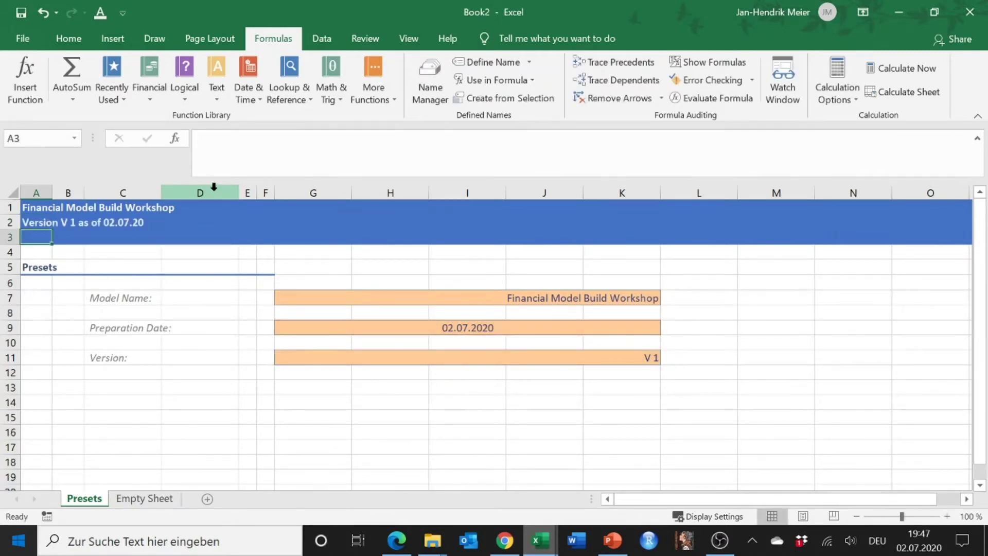
Make the version line in A2 italic and reduce its font size to 9.
click(40, 225)
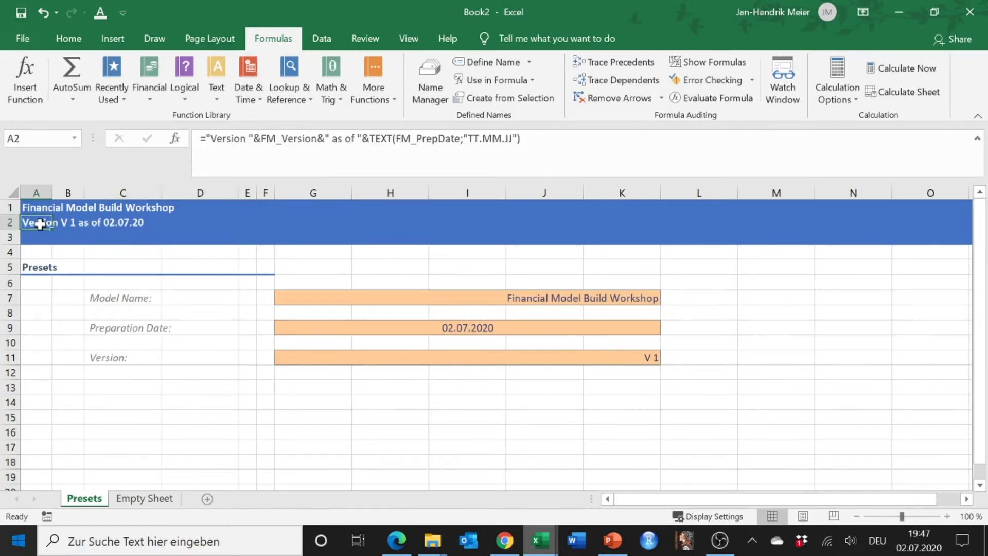
click(66, 36)
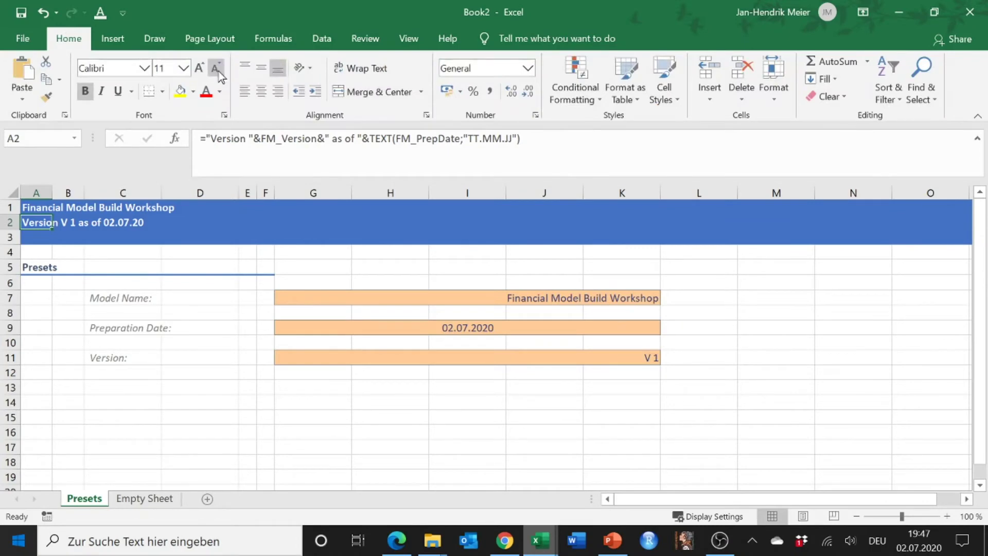
click(218, 72)
click(107, 96)
click(218, 68)
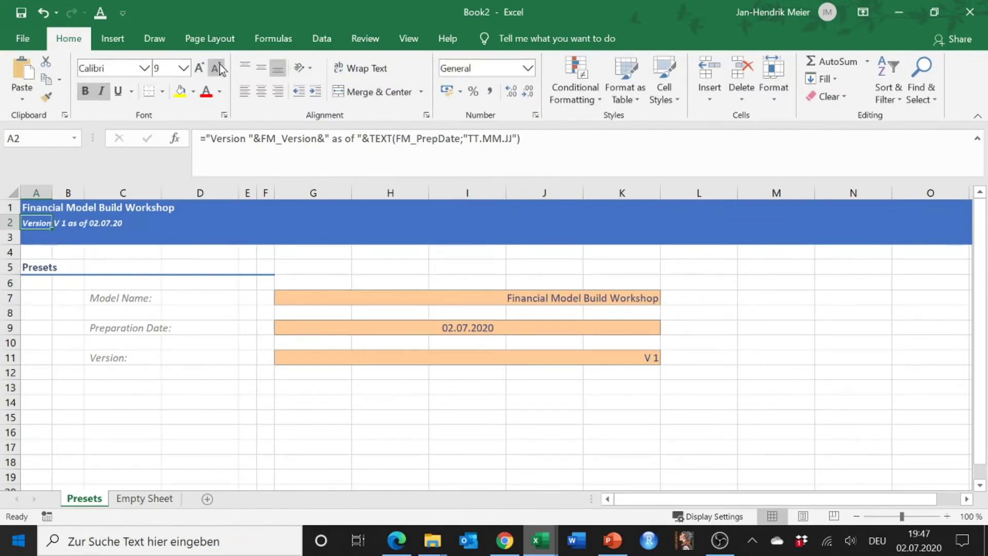
click(154, 234)
click(172, 276)
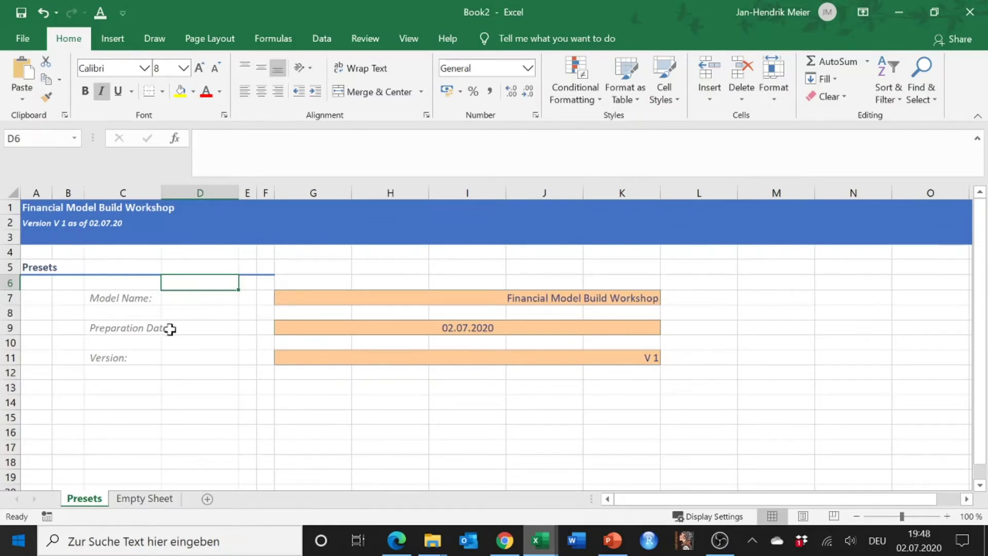
Enter the label "Initial Balance Year:" in cell C14.
click(144, 385)
click(142, 407)
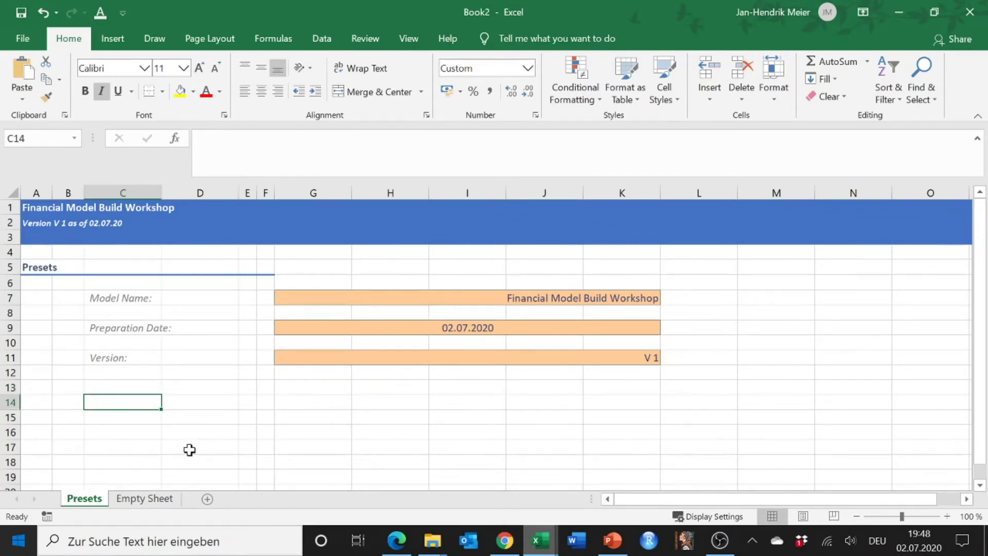
text(Ini)
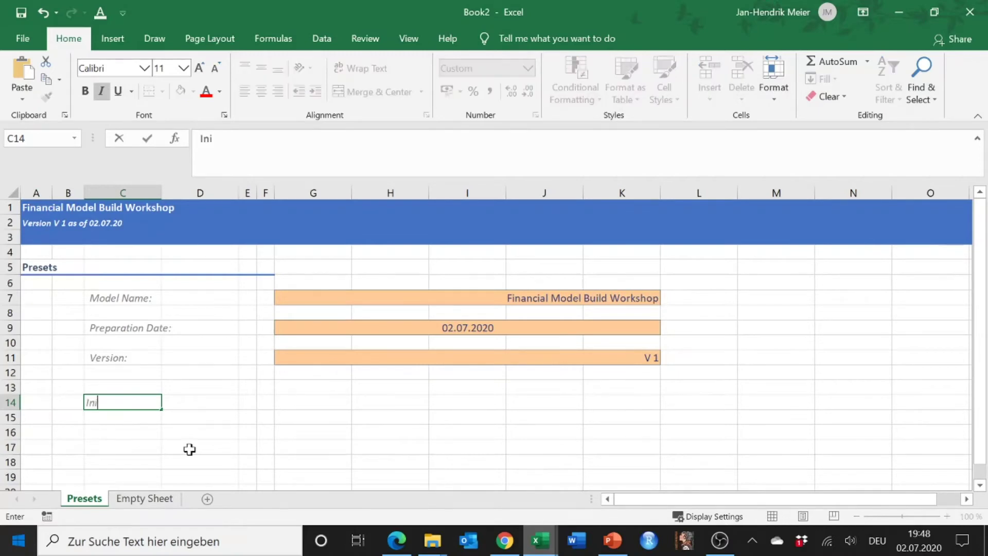
text(tial Balan)
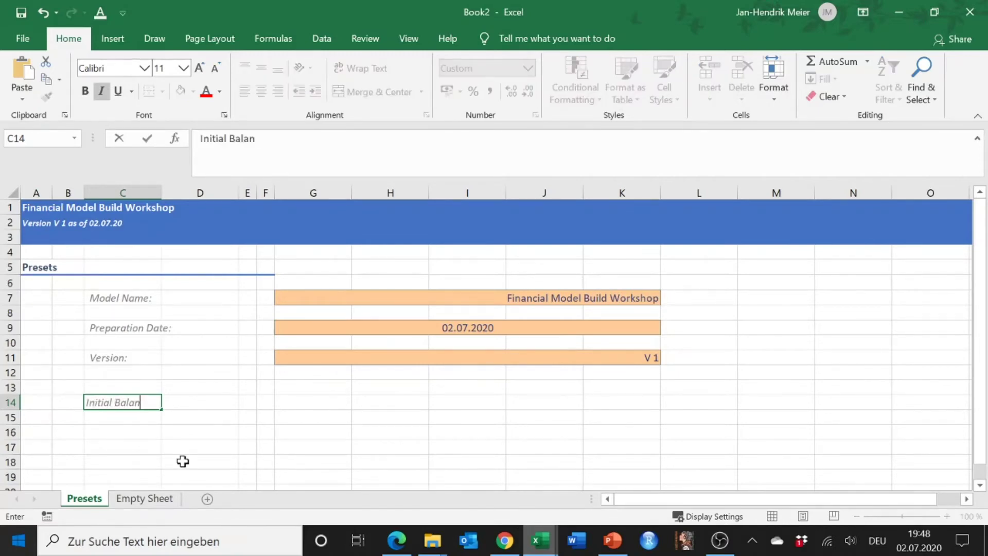
text(ce Year:)
key(Right)
Merge and center G14:K14 as the initial balance year field and apply the Input cell style to it.
key(Right)
key(Right)
key(Right)
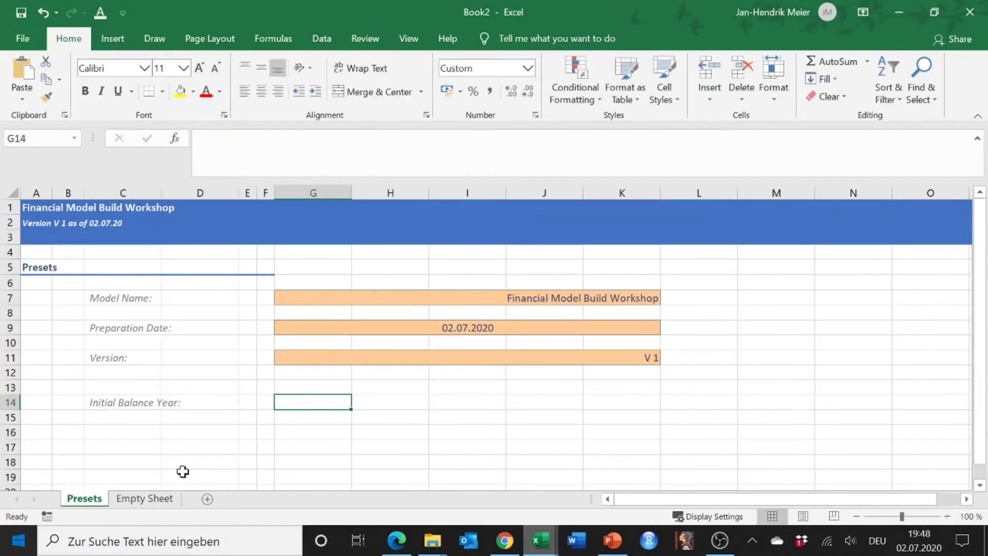
key(shift+Right)
key(shift+Right)
key(shift+Right)
key(shift+Right)
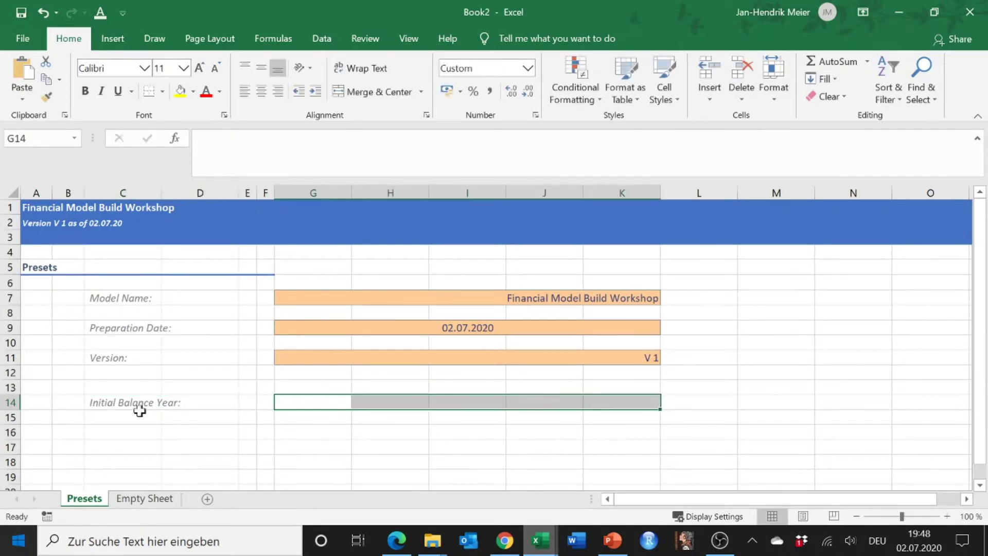
click(378, 91)
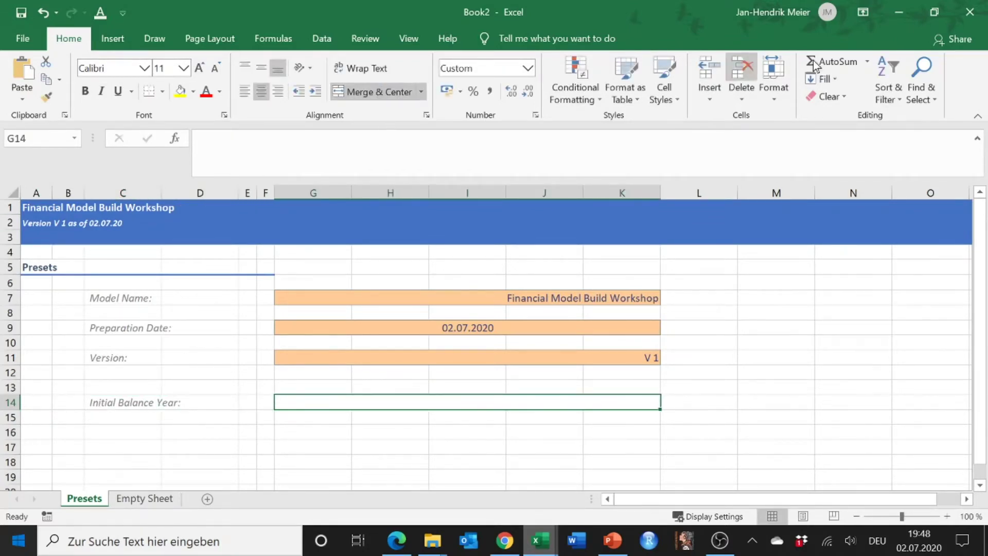
click(663, 93)
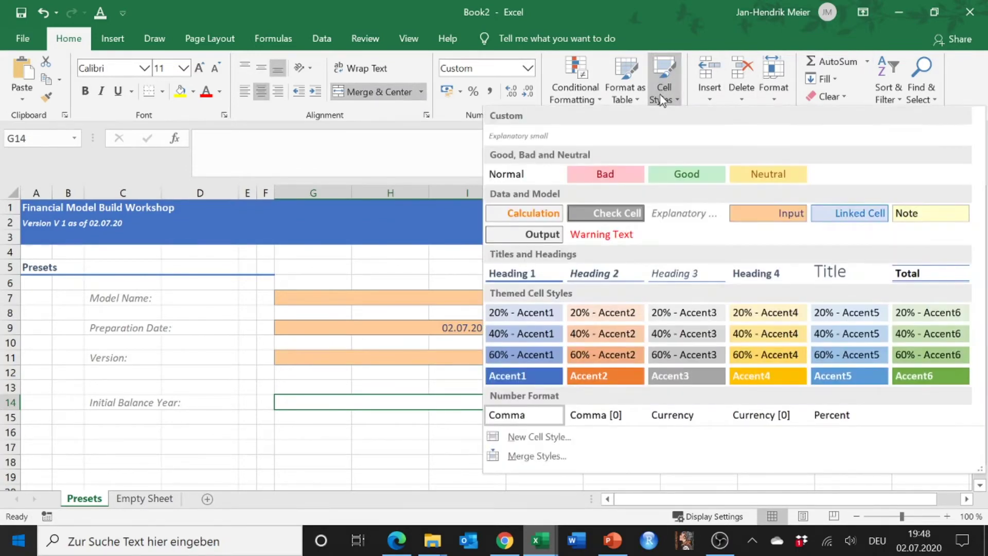
click(768, 213)
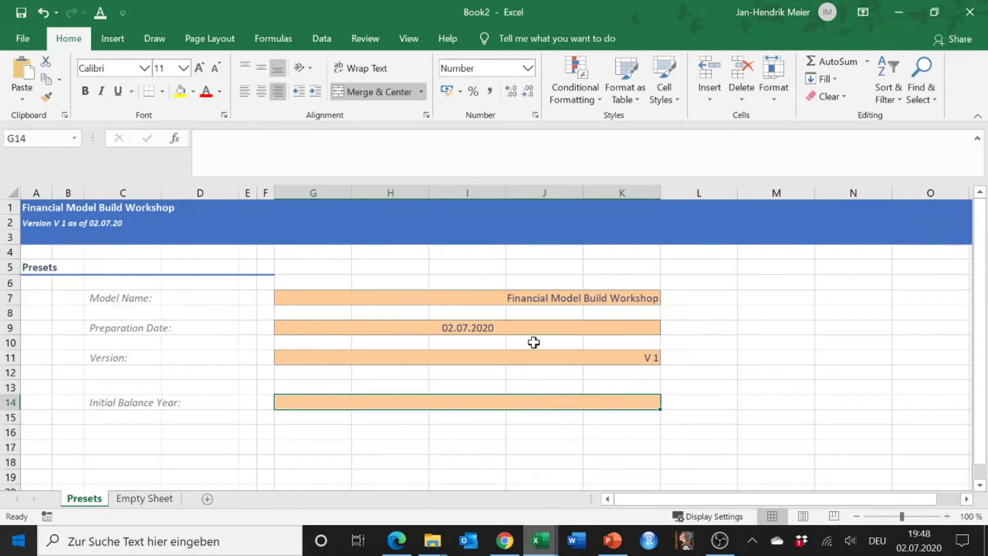
Enter 2019 in the initial balance year field G14 and set its number format to General.
text(2019)
key(Return)
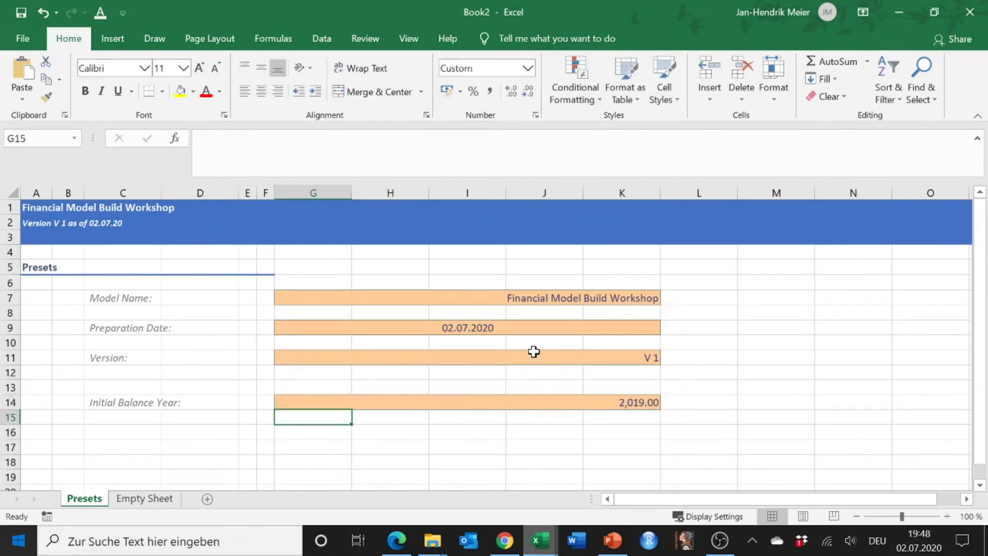
key(Up)
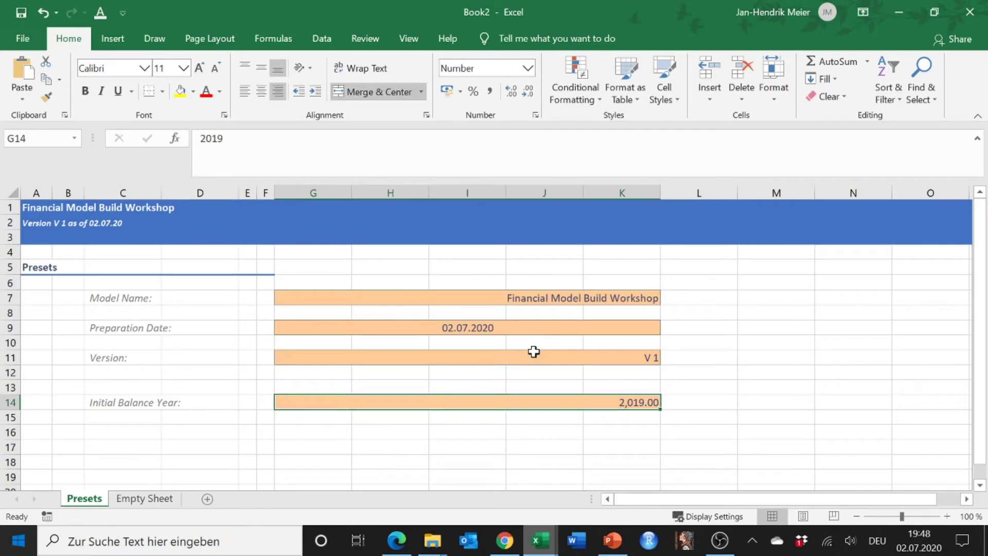
click(530, 75)
click(527, 95)
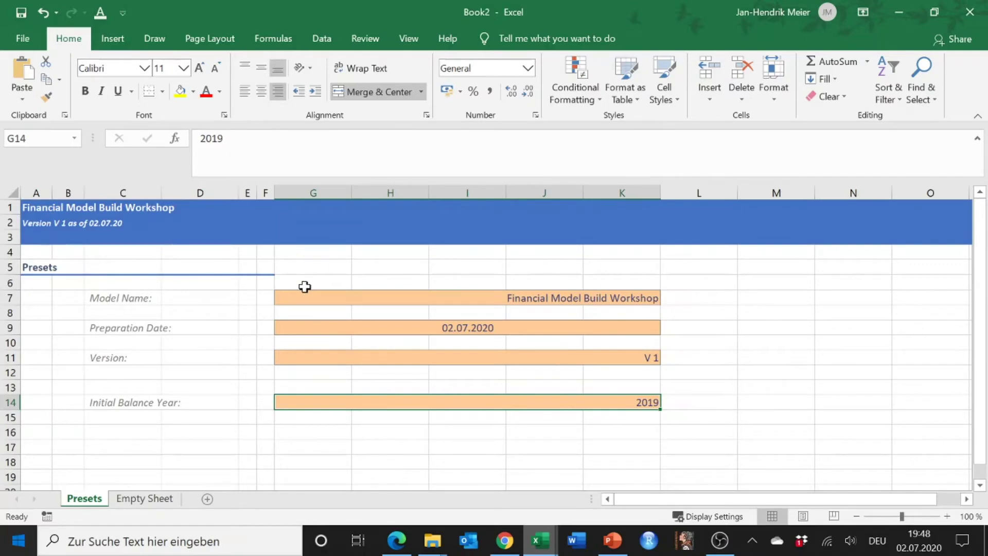
click(322, 238)
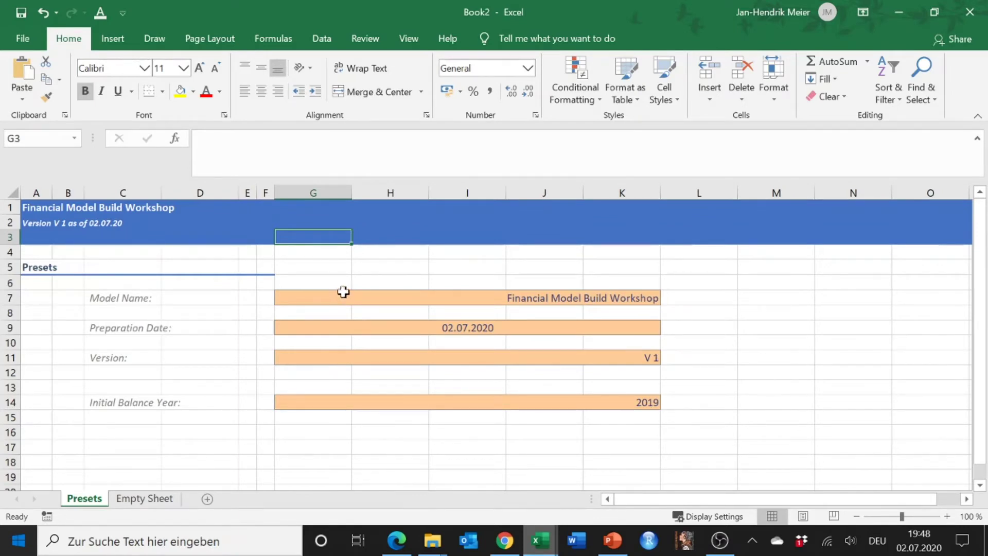
Define the name FM_InitialYear for the initial balance year field G14.
key(Down)
key(Down)
key(Down)
key(Down)
key(Down)
key(Down)
key(Down)
key(Down)
key(Down)
key(Down)
key(Down)
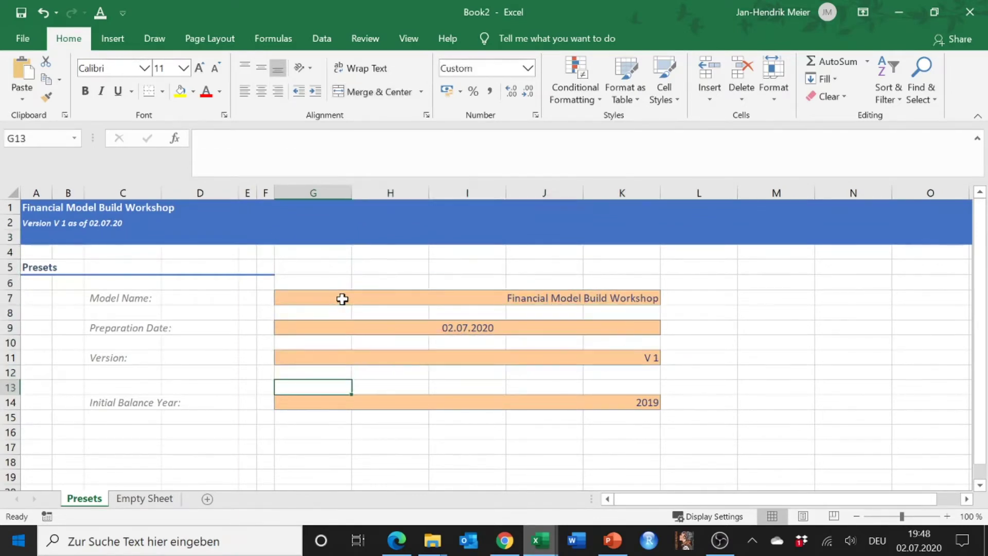
click(62, 138)
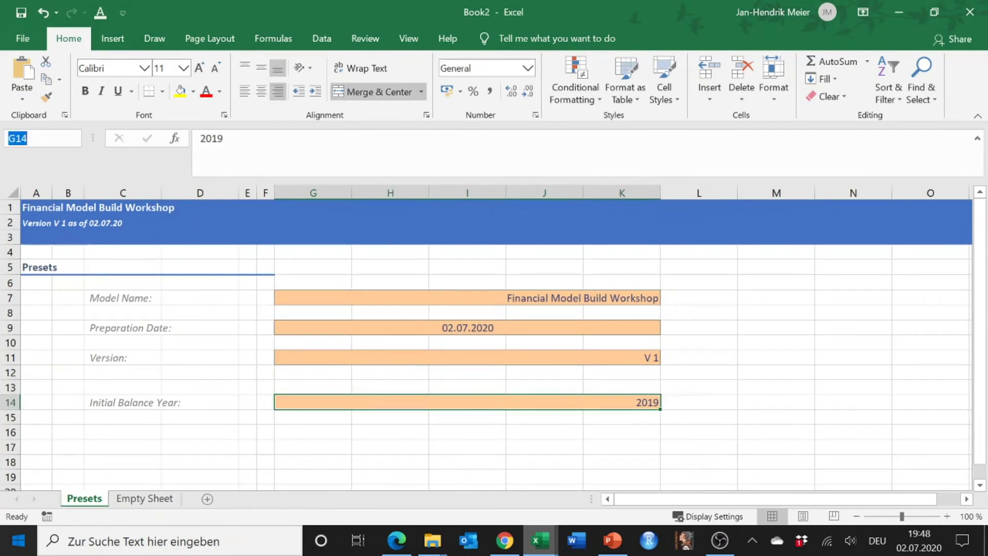
text(FM_In)
text(itial)
text(Year)
key(Return)
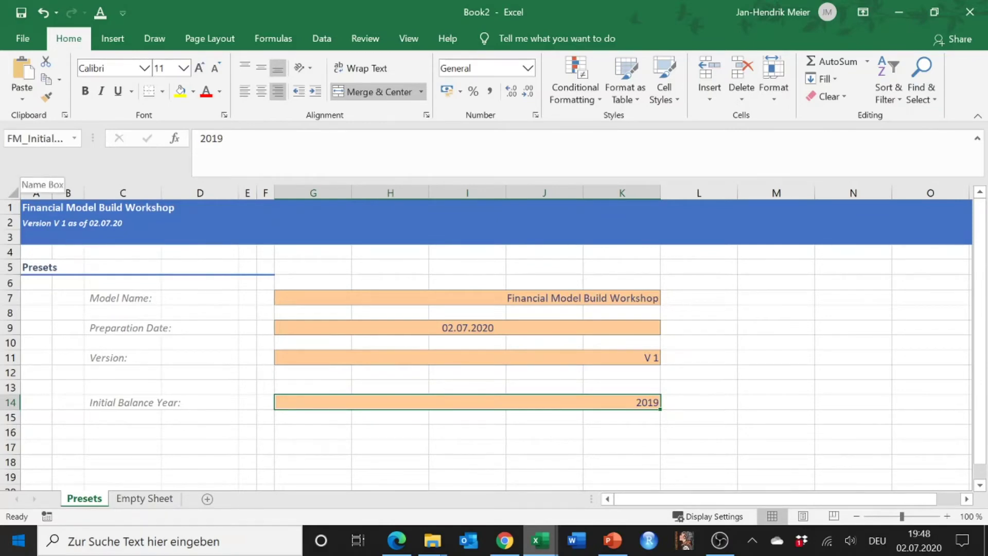
Enter the formula =FM_InitialYear in header cell G3.
click(327, 237)
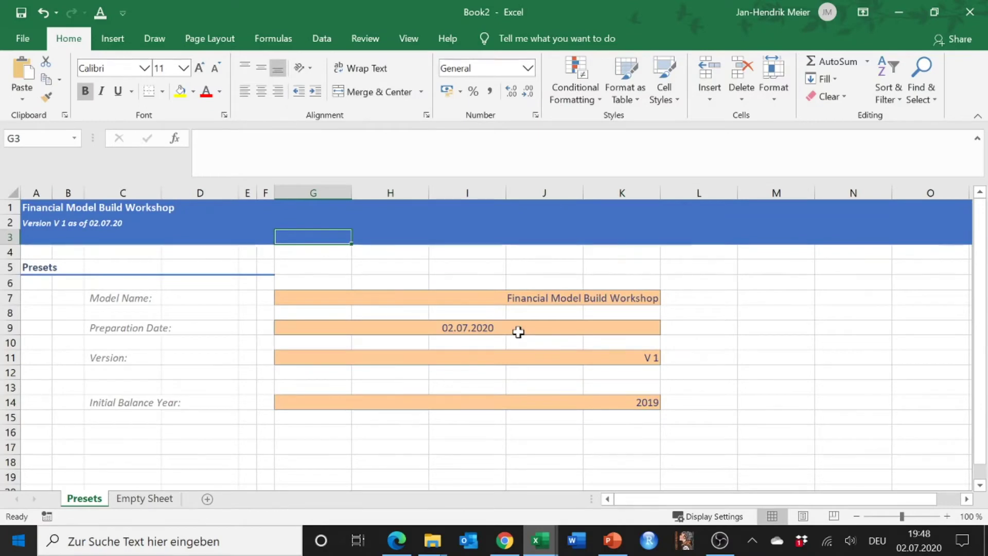
text(=)
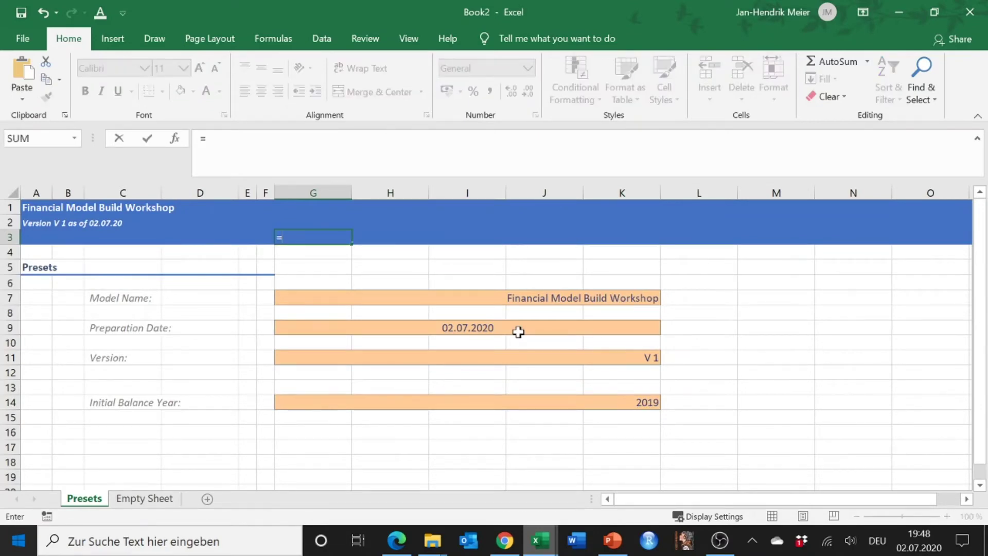
text(FM_)
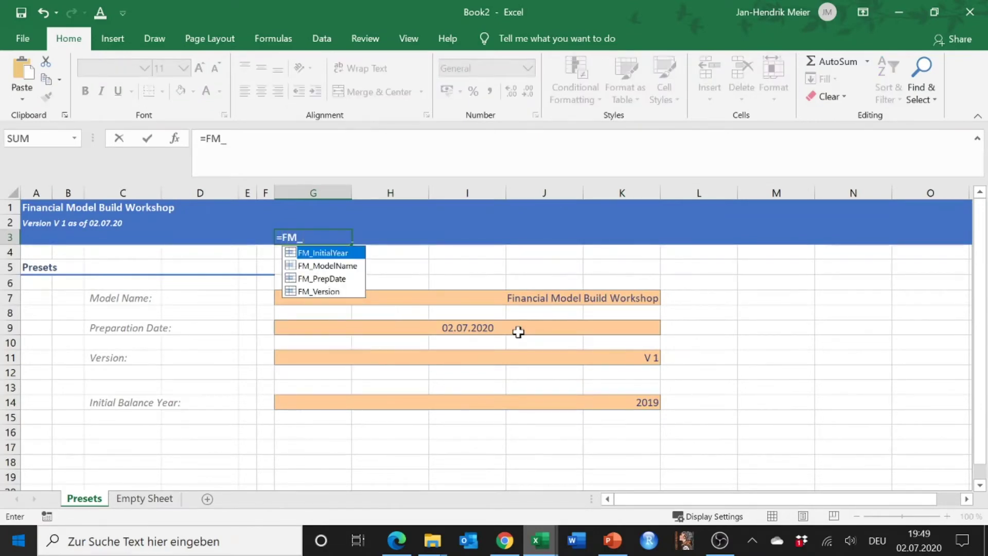
double_click(354, 253)
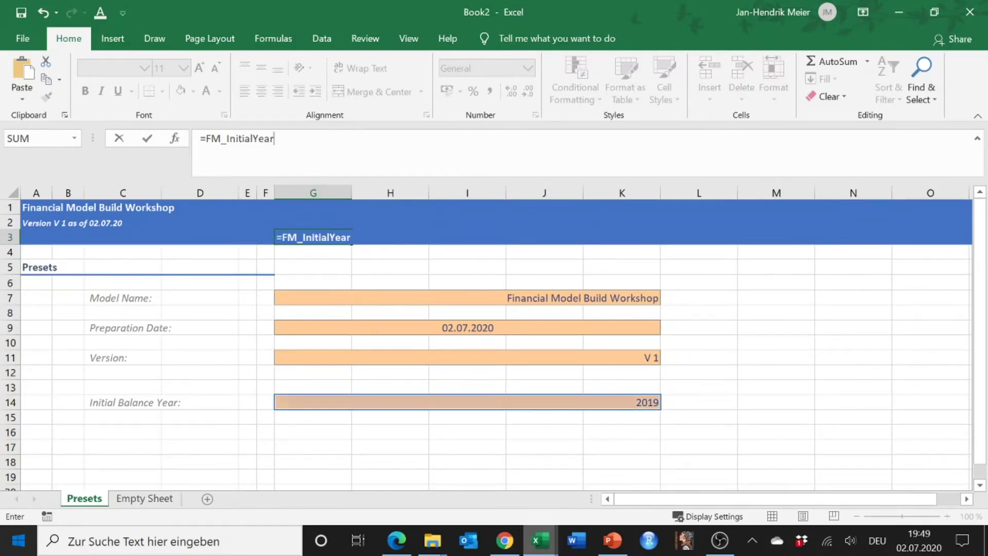
key(Return)
Enter the label "Number of years:" in cell C16.
key(Down)
key(Down)
key(Down)
key(Down)
key(Down)
key(Down)
key(Down)
key(Down)
key(Down)
key(Down)
key(Down)
key(Down)
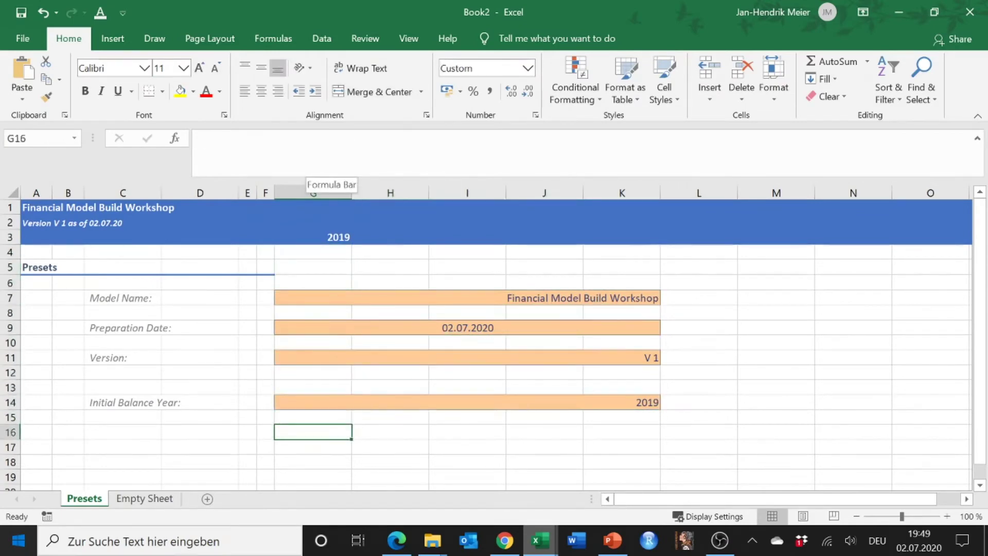
key(Left)
key(Left)
key(Left)
key(Left)
key(Left)
key(Right)
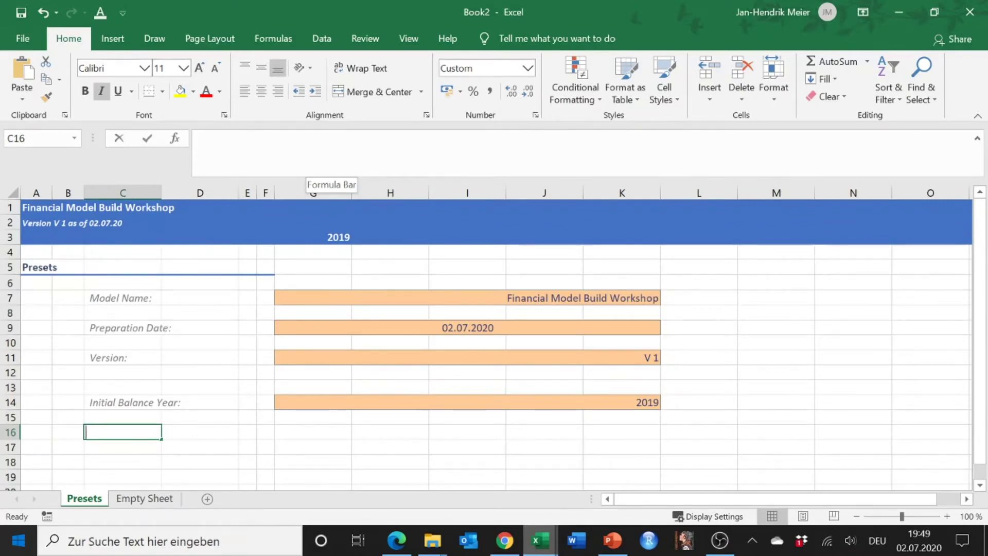
text(Number of years)
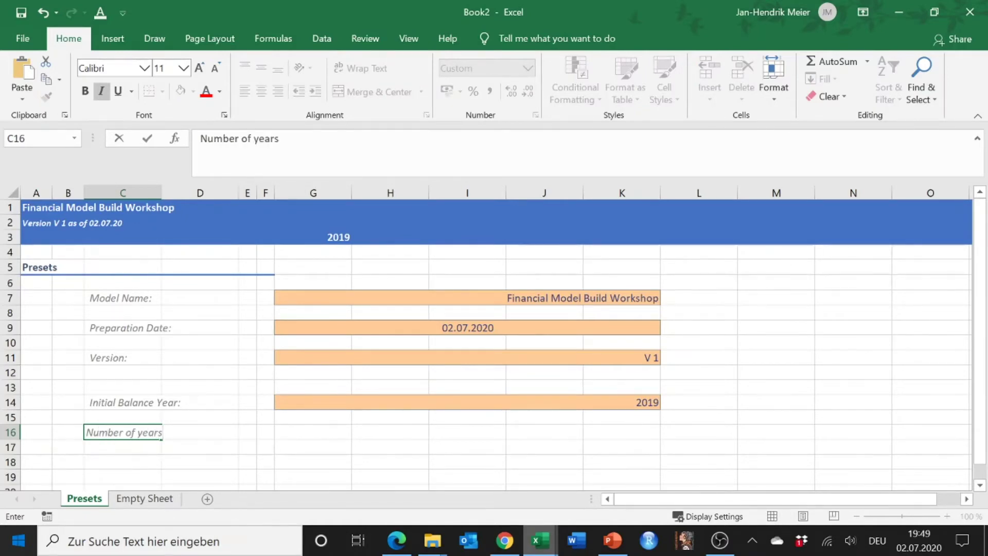
text(:)
Merge and center G16:K16 as the number of years field and apply the Input cell style to it.
key(Right)
key(Right)
key(Right)
drag(309, 432, 638, 432)
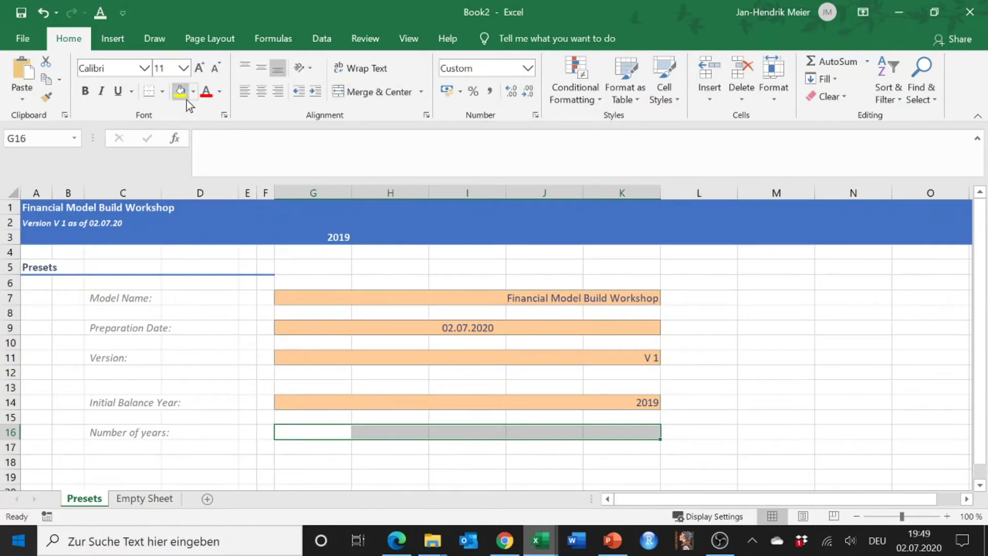
click(375, 90)
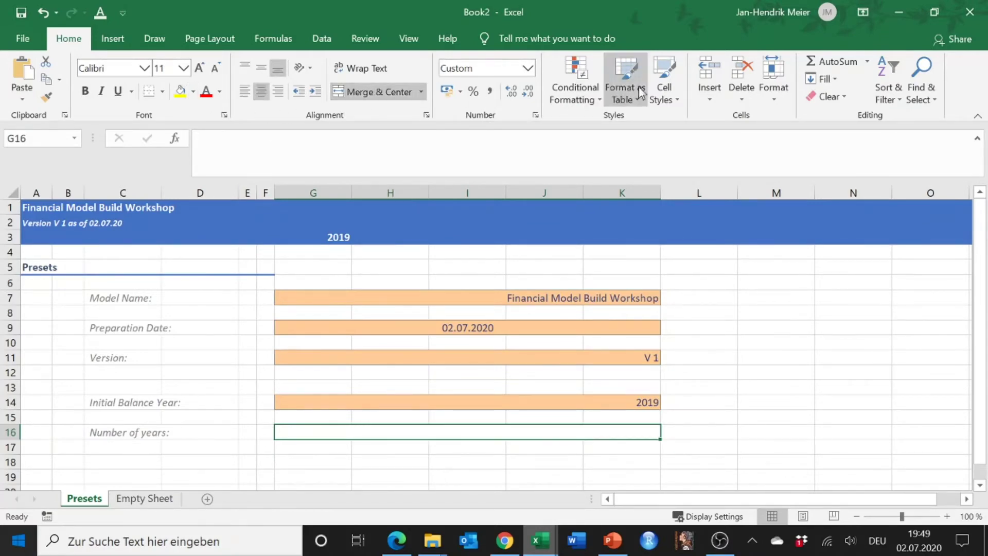
click(664, 83)
click(758, 207)
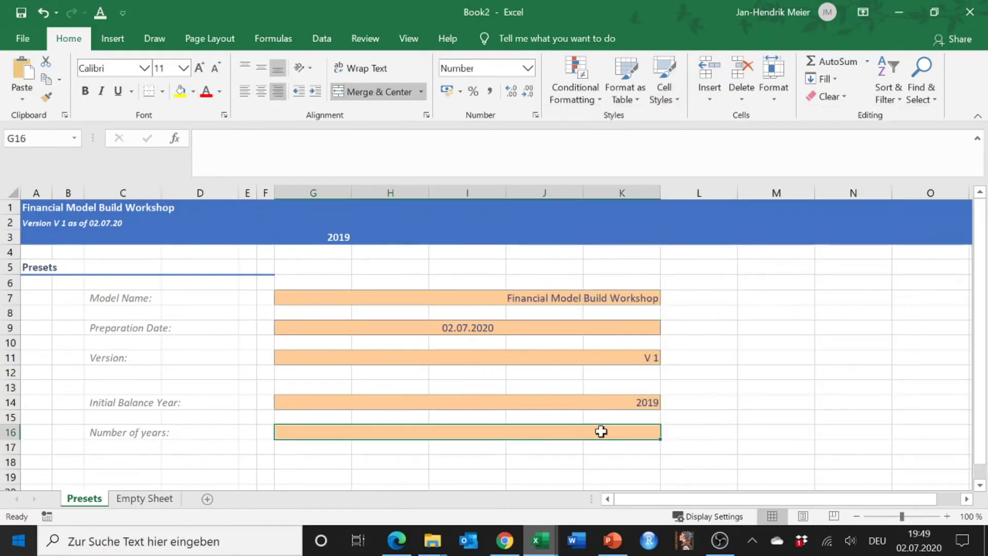
Enter 5 in the number of years field G16 and set its number format to General.
text(5)
key(Return)
key(Up)
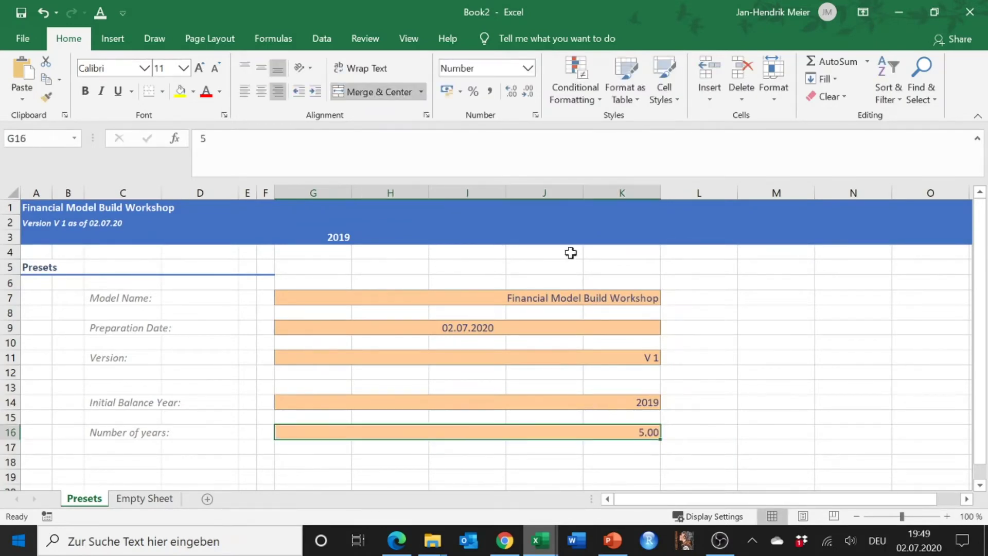
click(526, 70)
click(510, 95)
Enter 0 in header cell G2 and an equals sign in H2 as the beginning of its formula.
click(331, 224)
text(0)
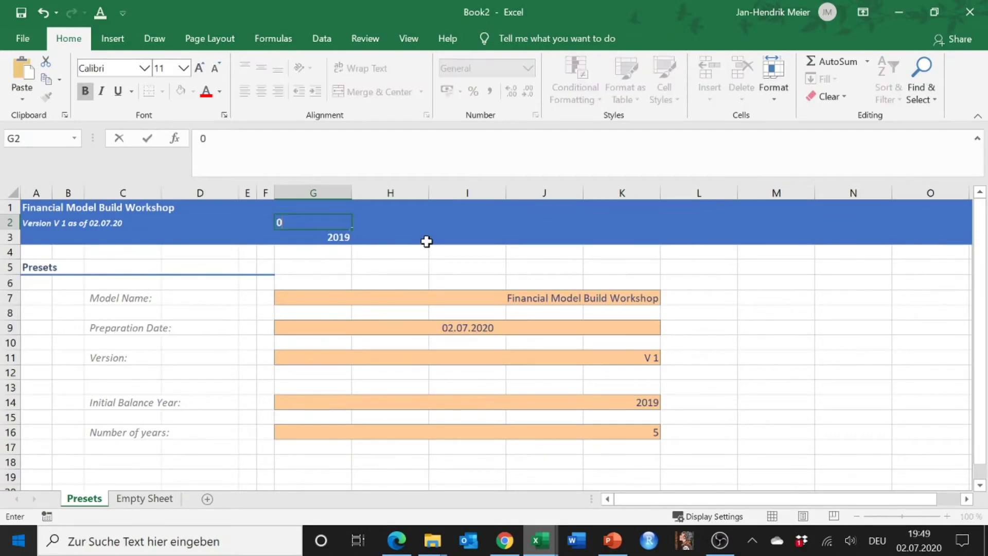
key(Return)
key(Up)
key(Right)
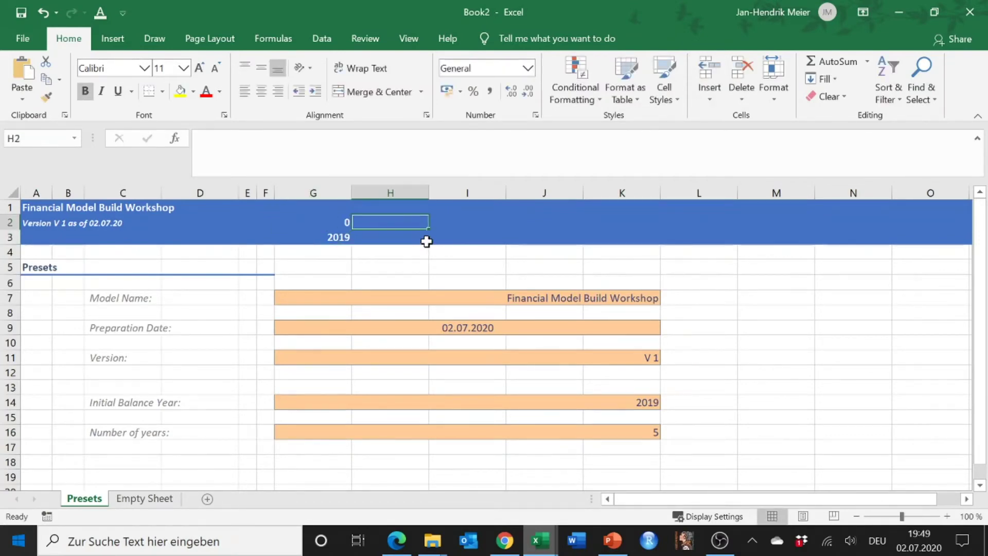
text(=)
key(Return)
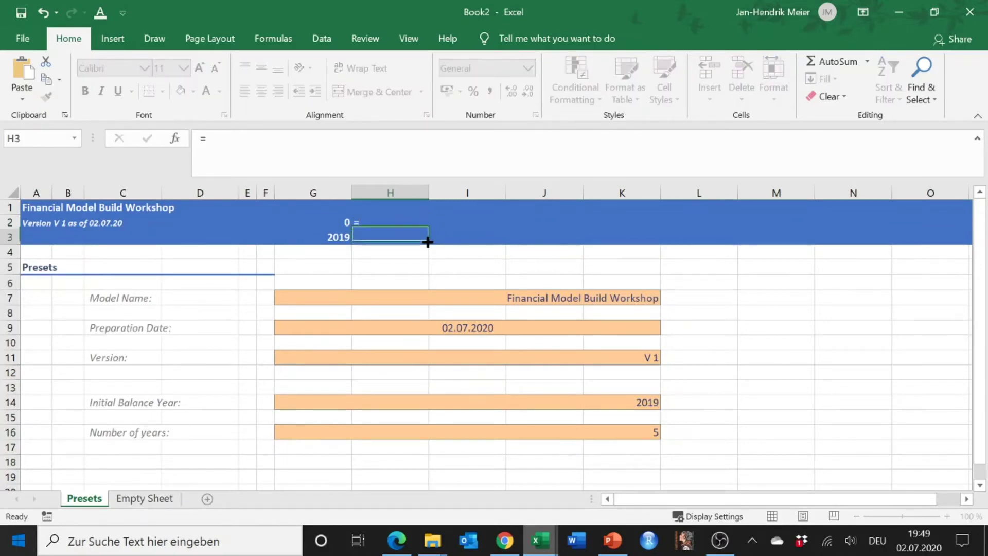
Define the name FM_NumberYears for the number of years field G16.
key(Down)
key(Down)
key(Down)
key(Down)
key(Down)
key(Down)
key(Down)
key(Down)
key(Down)
key(Down)
key(Down)
key(Down)
key(Down)
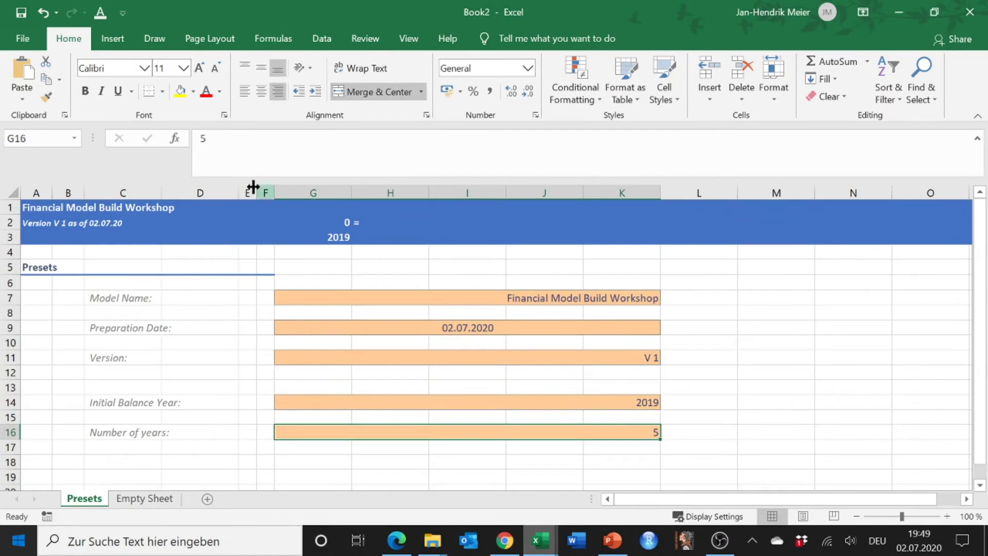
click(20, 138)
text(FM)
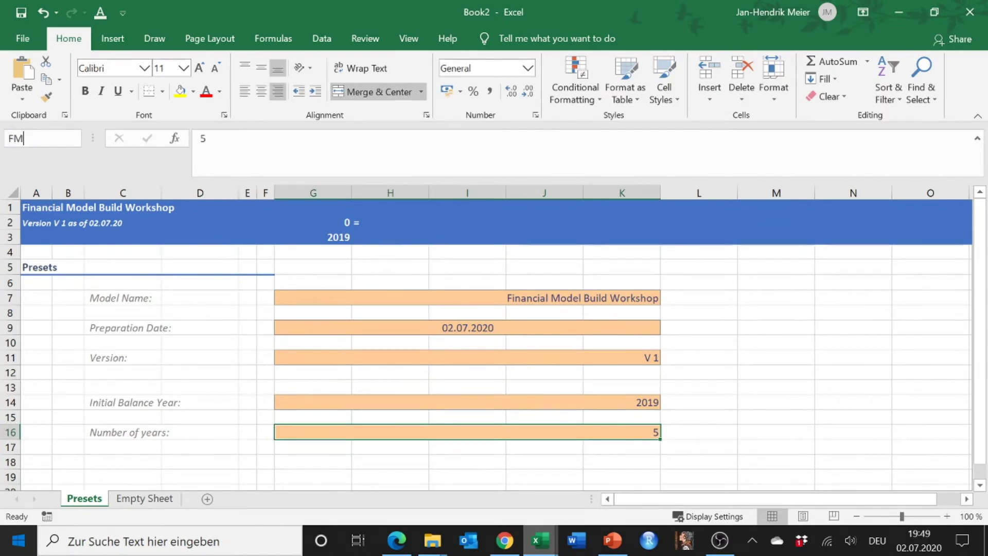
text(_NumberYear)
key(Return)
Complete the formula in H2 as =IF(G2<FM_NumberYears;G2+1;"") and fill it across to O2.
key(Up)
key(Up)
key(Up)
key(Up)
key(Up)
key(Up)
key(Up)
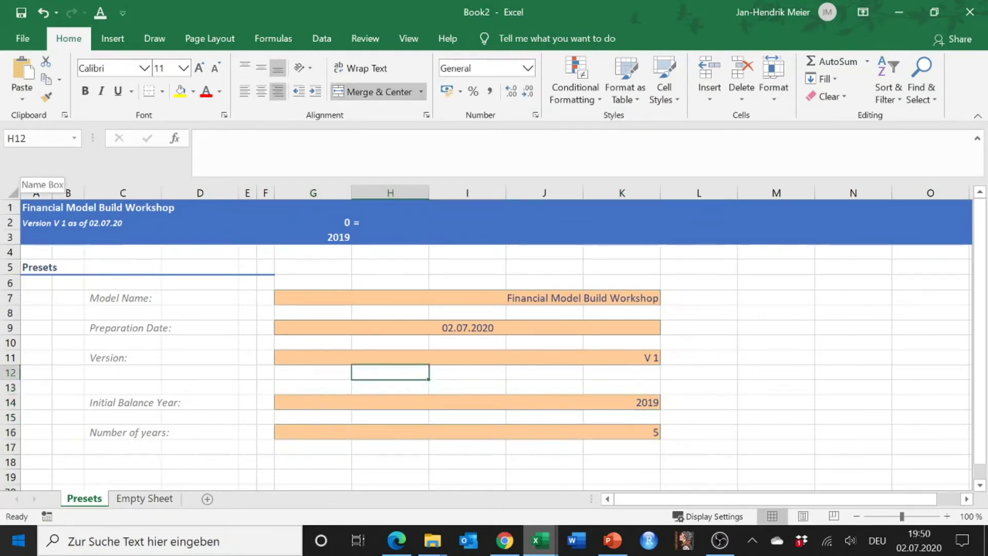
key(Up)
key(Up)
key(Up)
key(Right)
key(Up)
key(Up)
key(Up)
key(Up)
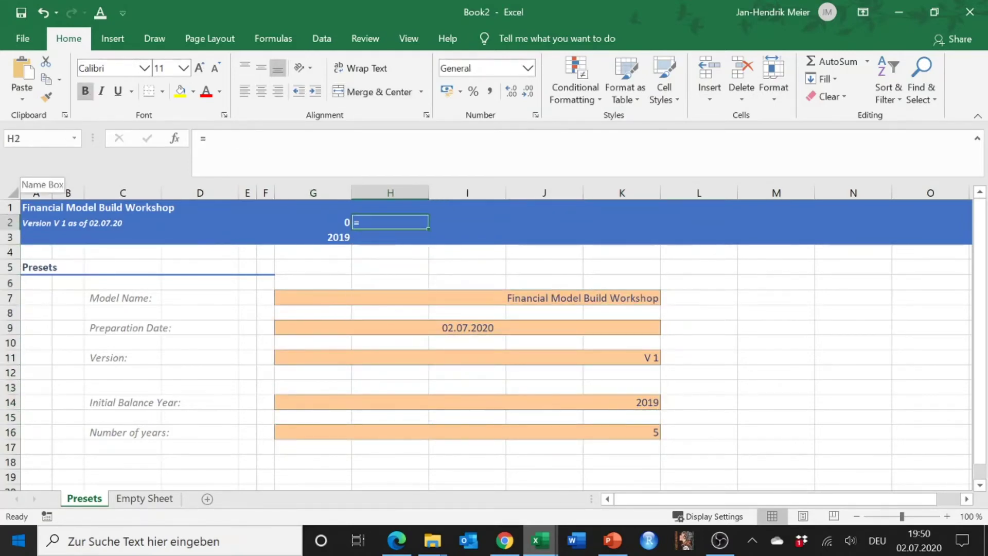
text(i)
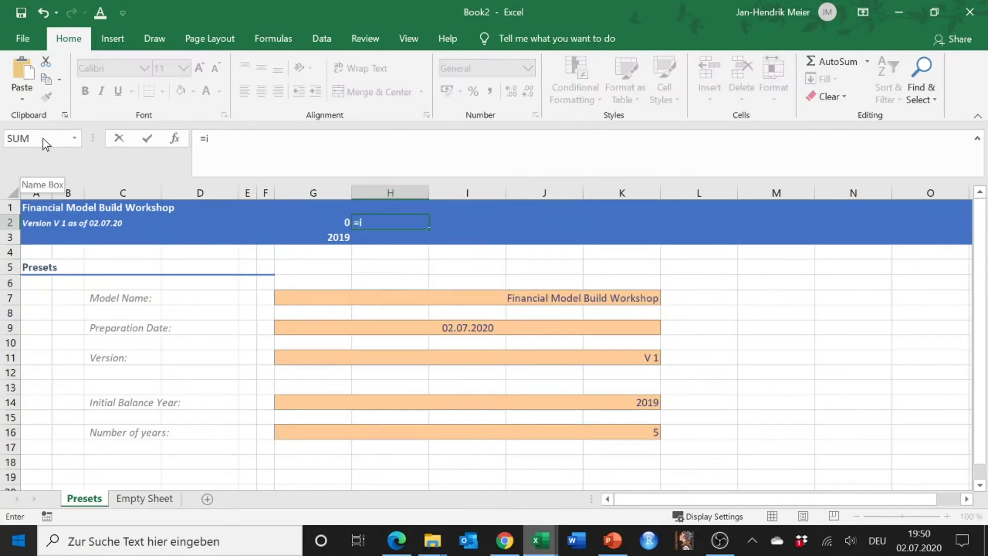
text(f()
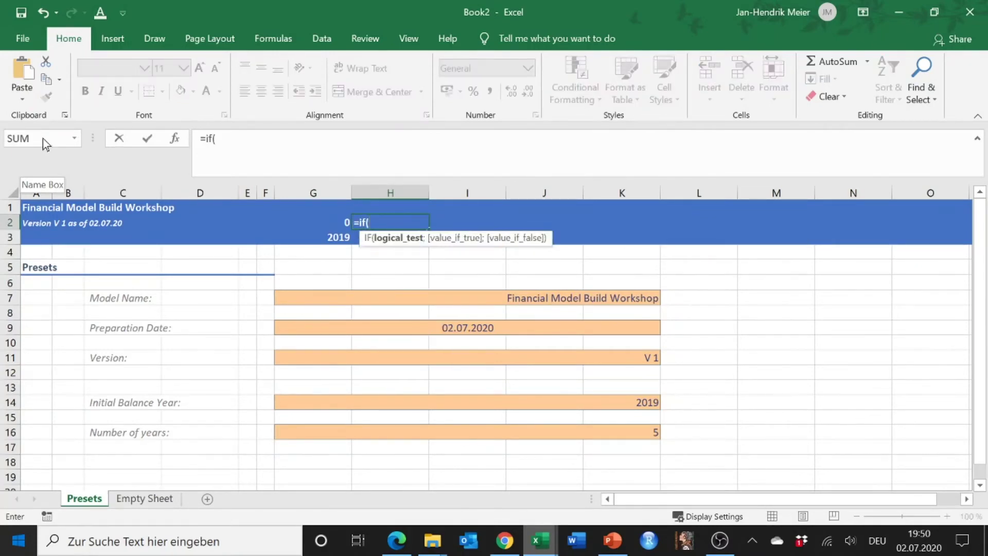
key(Left)
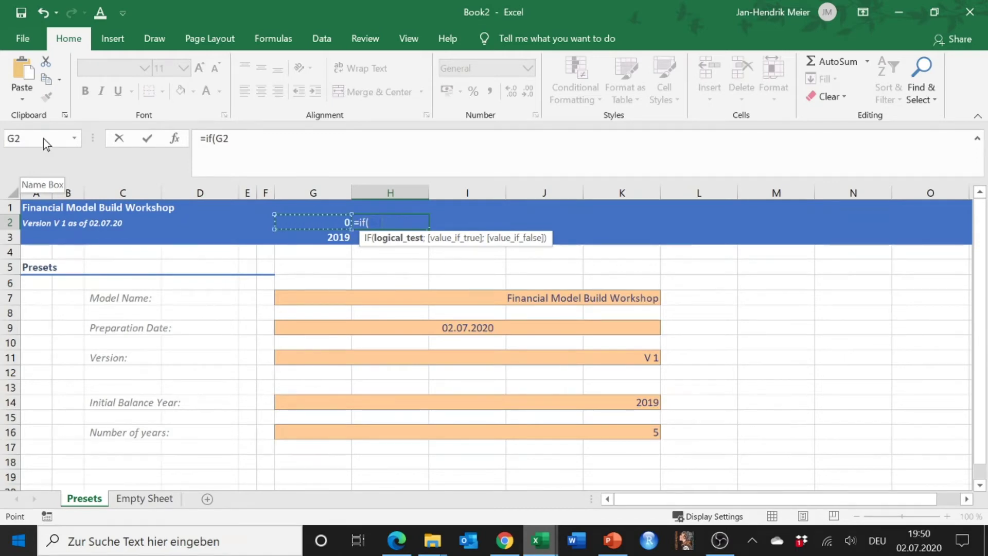
text(>)
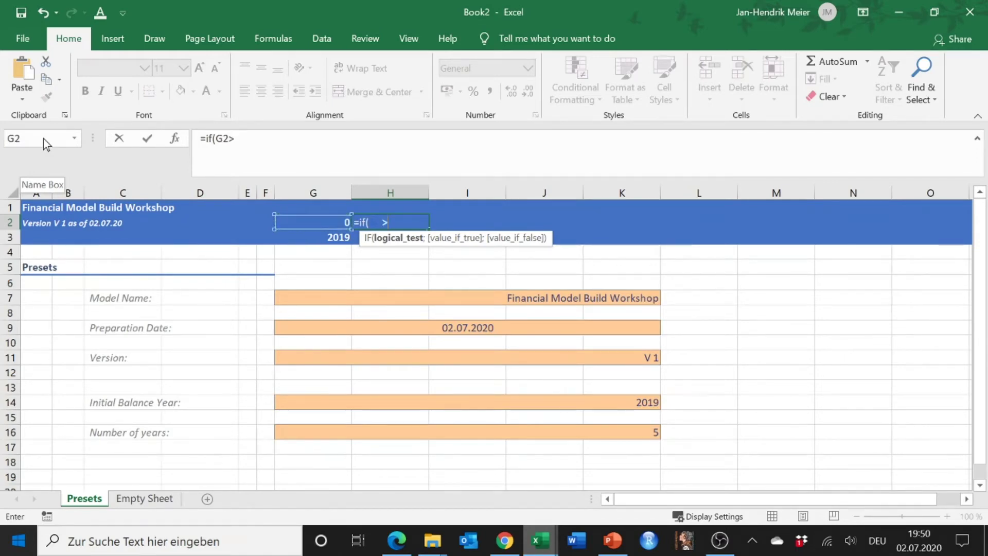
key(BackSpace)
text(<)
key(BackSpace)
text(<FM_)
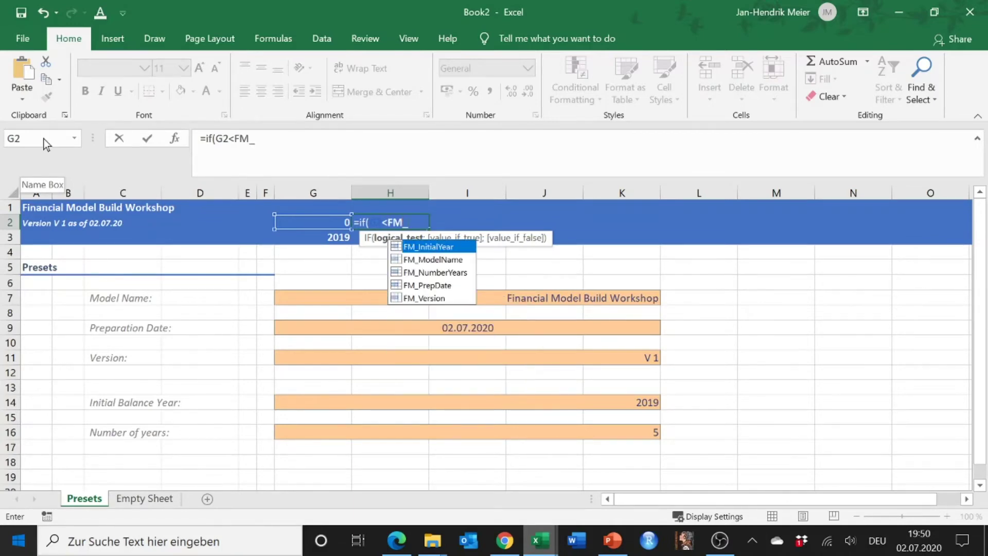
key(Down)
key(Down)
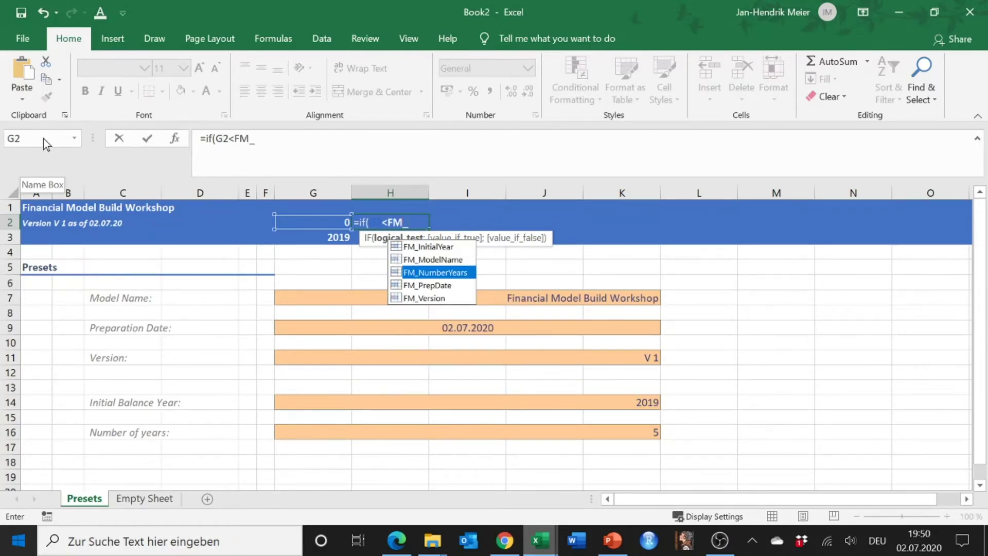
double_click(426, 275)
text(;)
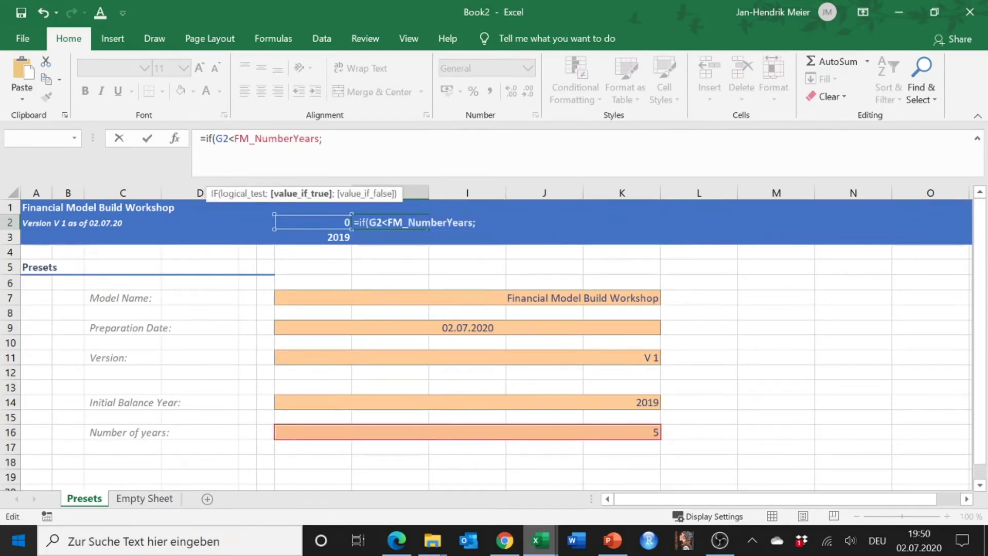
key(Left)
key(Right)
text(G)
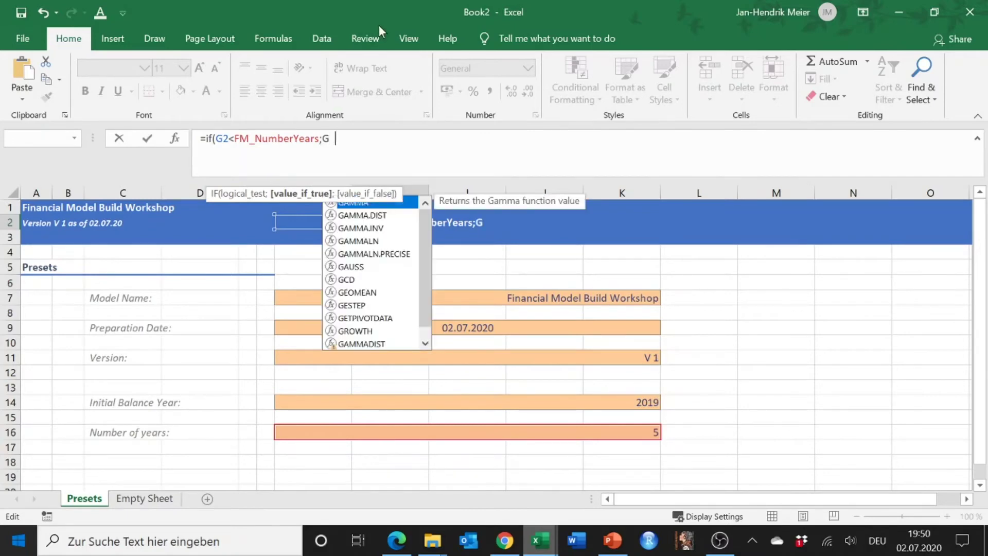
text(2+1)
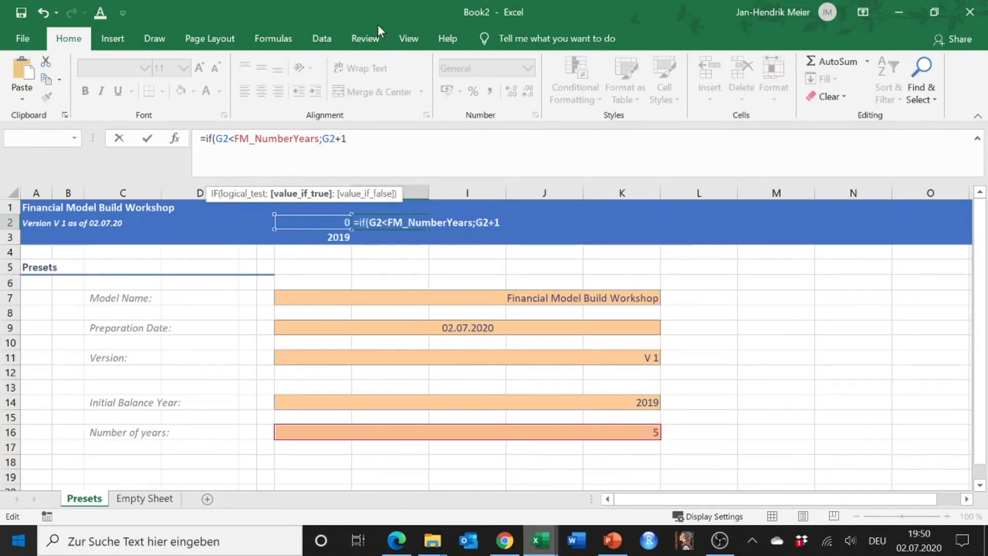
text(;"")
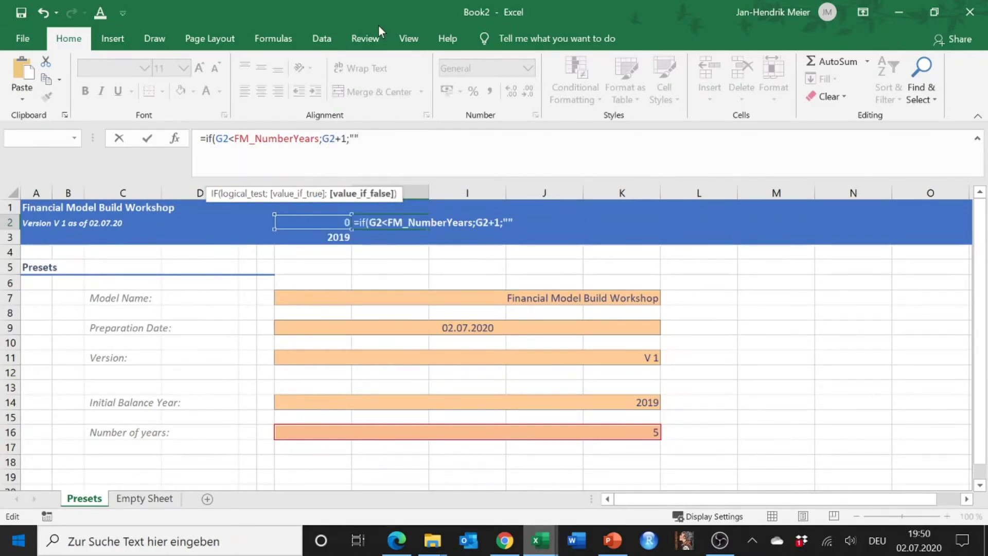
text())
key(Return)
key(Up)
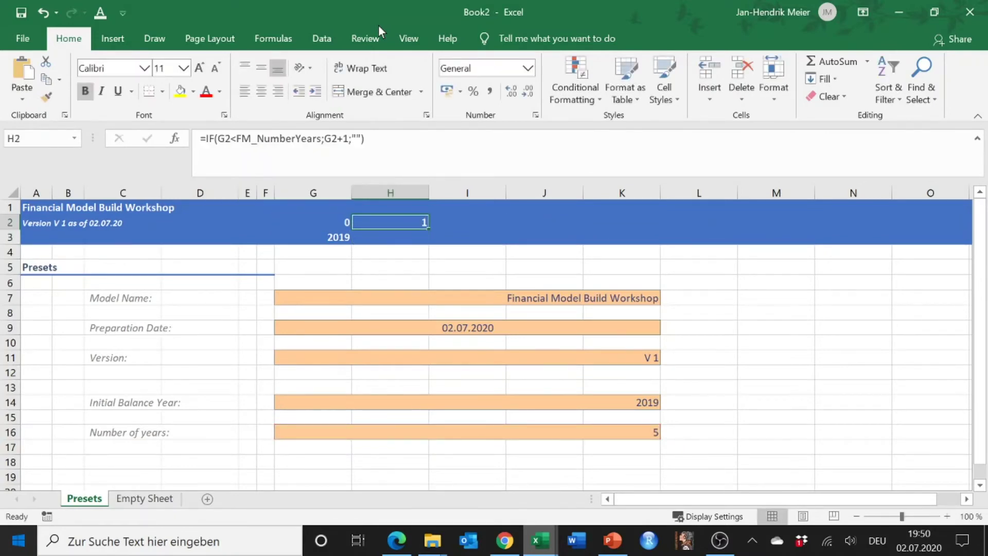
drag(426, 229, 933, 232)
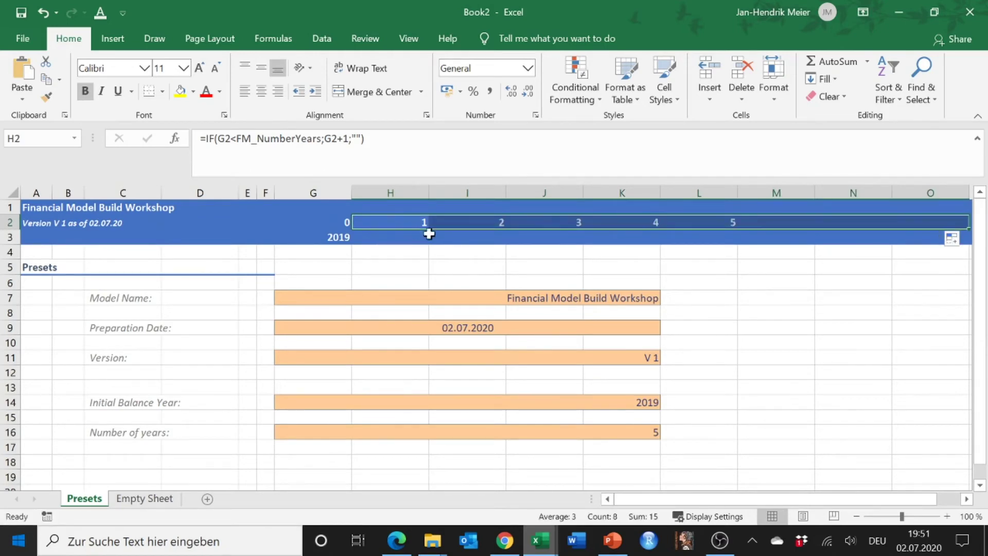
Enter =IF(ISNUMBER(H2);G3+1;"") in header cell H3 and fill it across to L3.
click(343, 237)
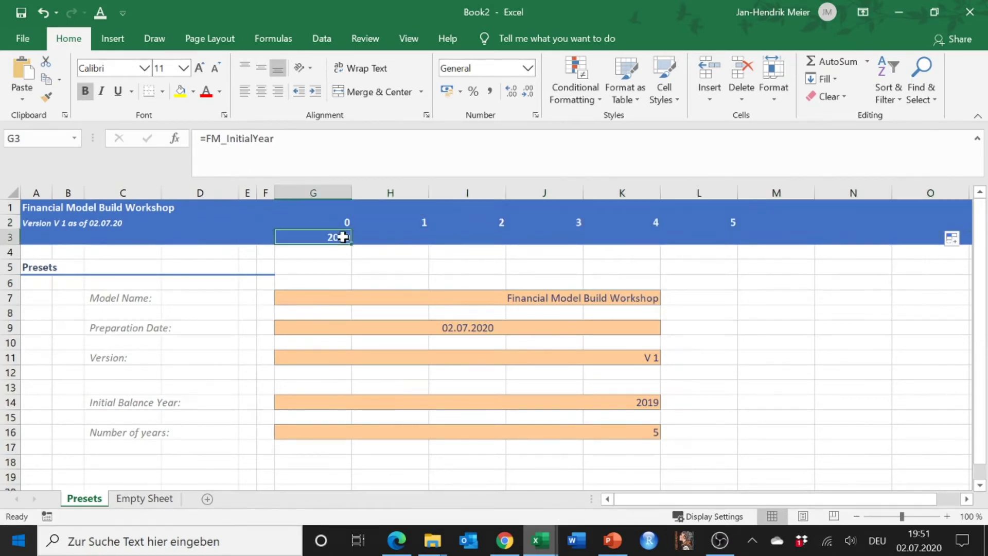
click(384, 238)
text(=)
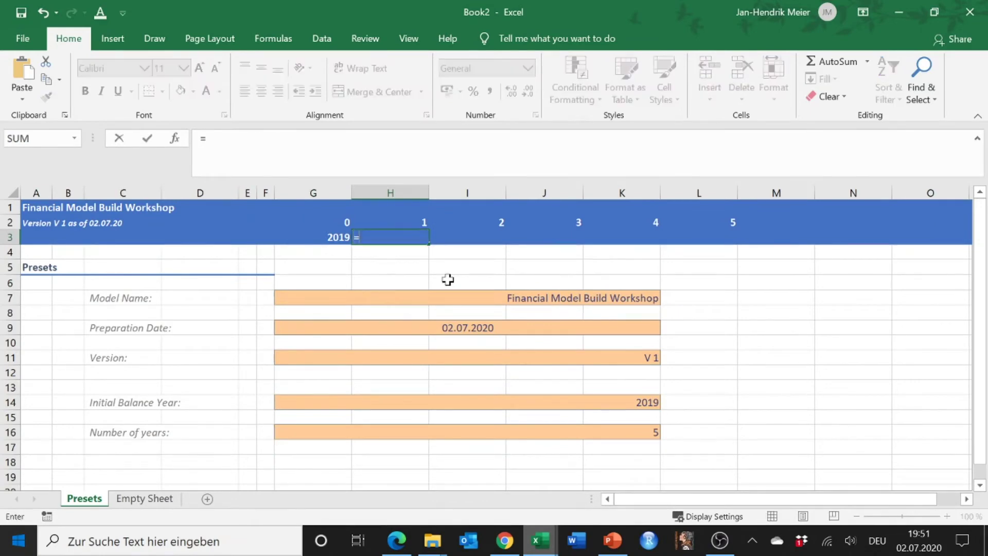
text(if)
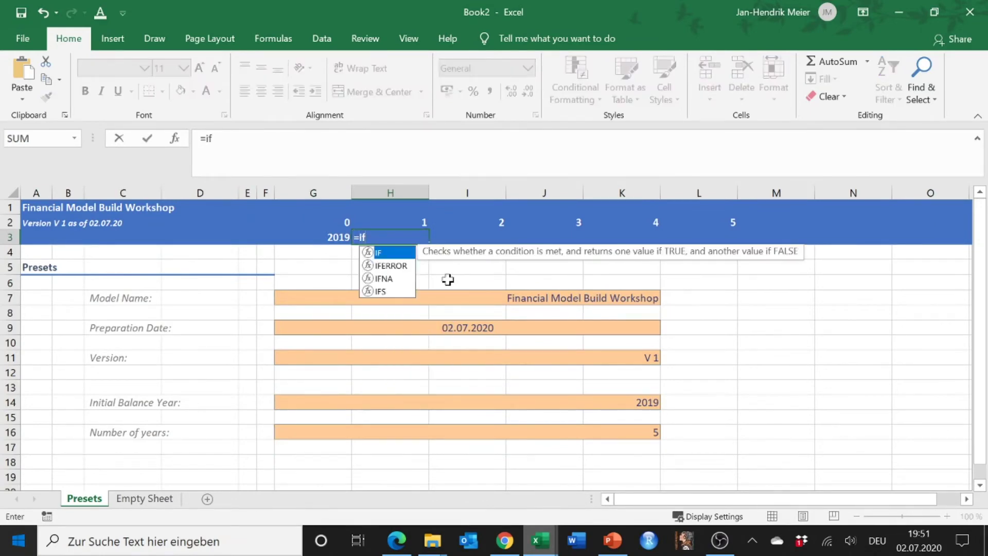
text((isn)
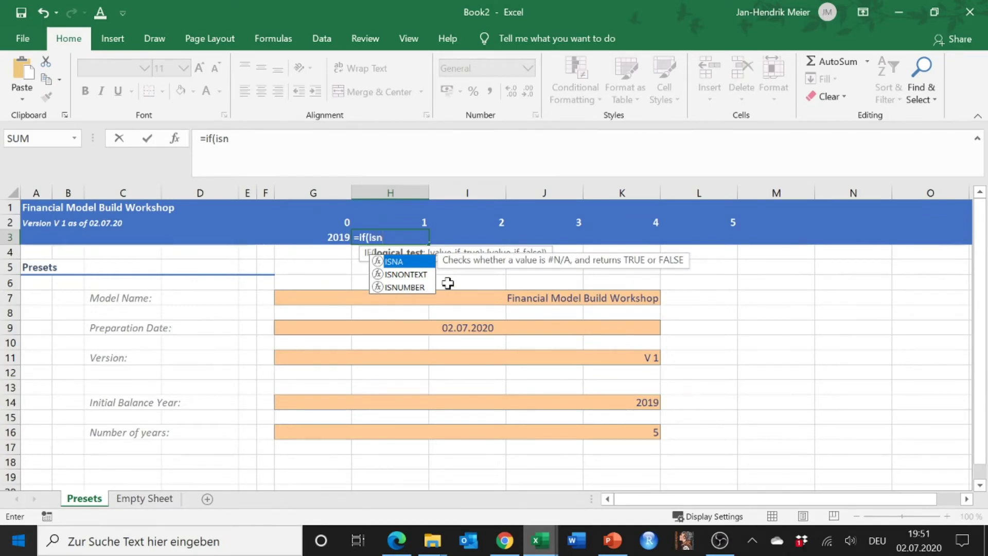
text(u)
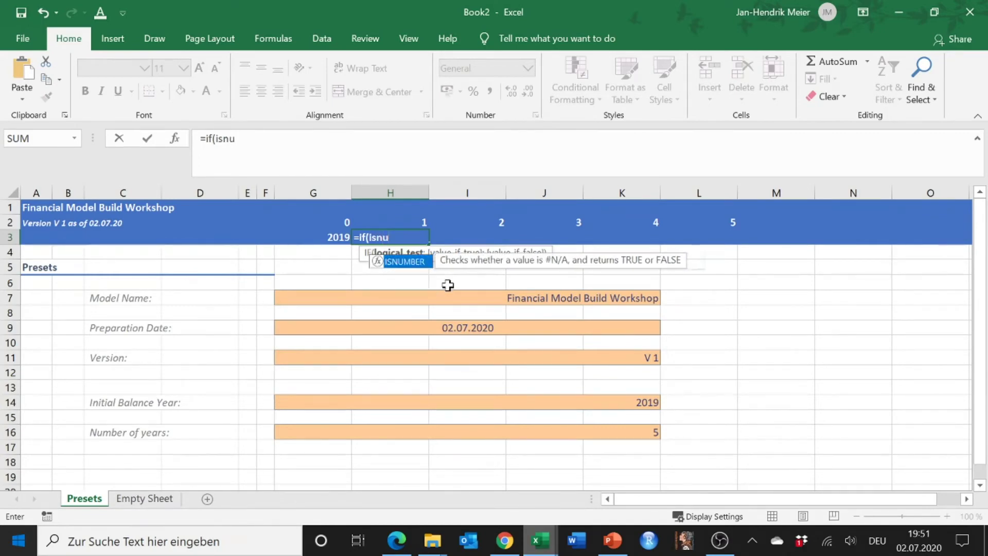
text(mber()
key(Up)
text())
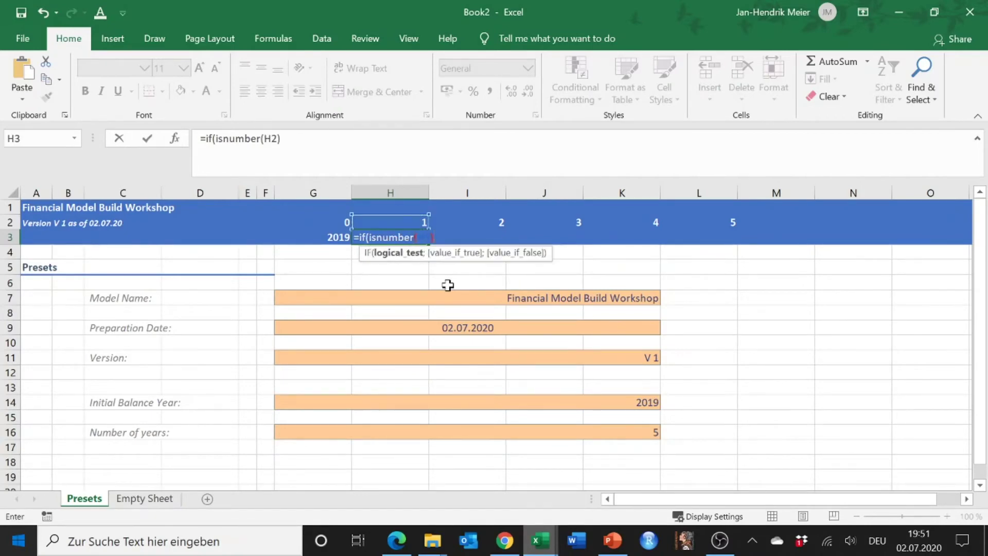
text(;)
key(Left)
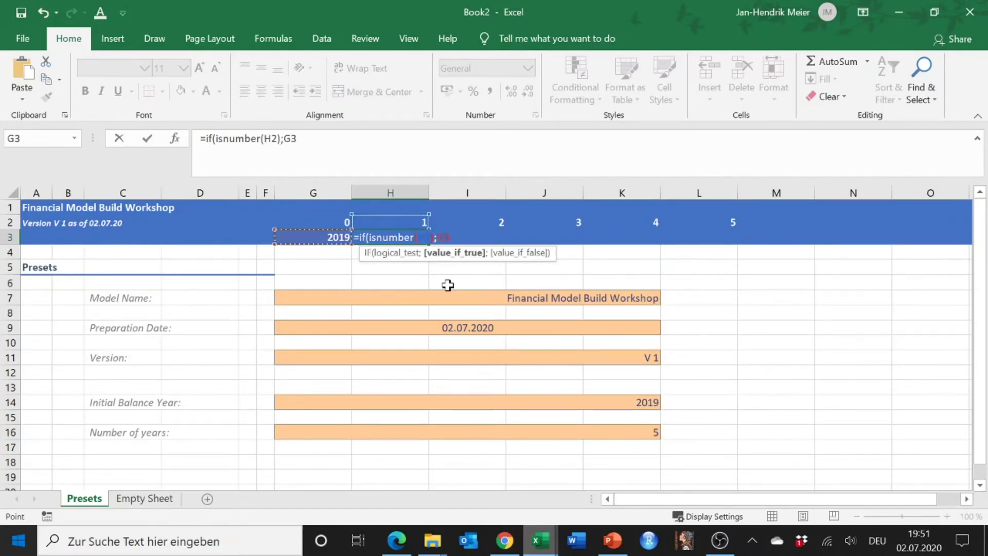
text(+1)
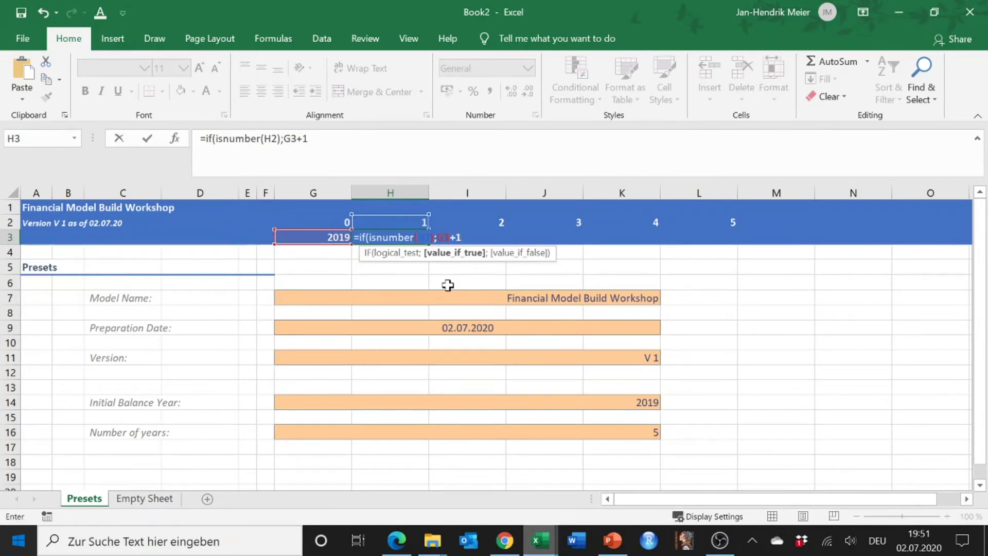
text(;""))
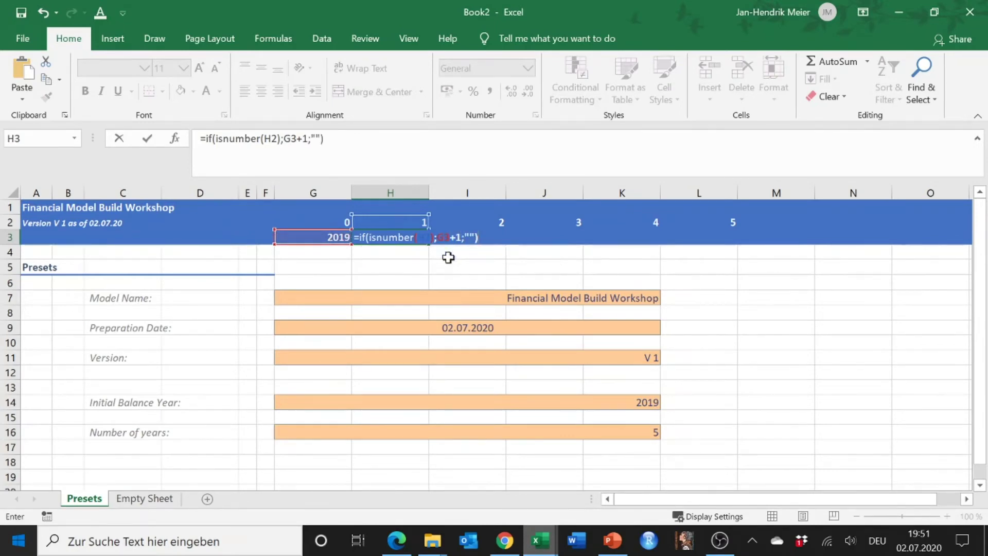
key(Return)
key(Up)
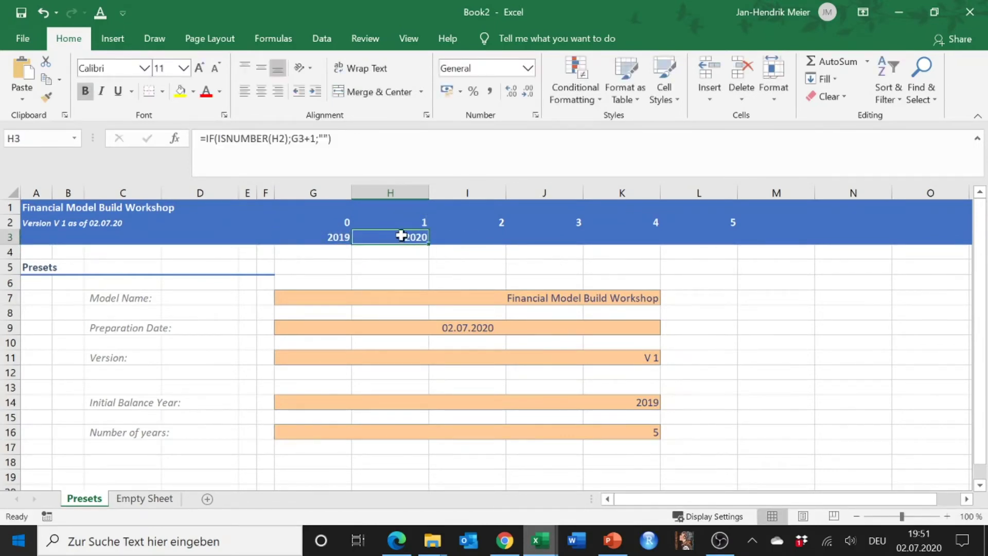
drag(429, 244, 741, 254)
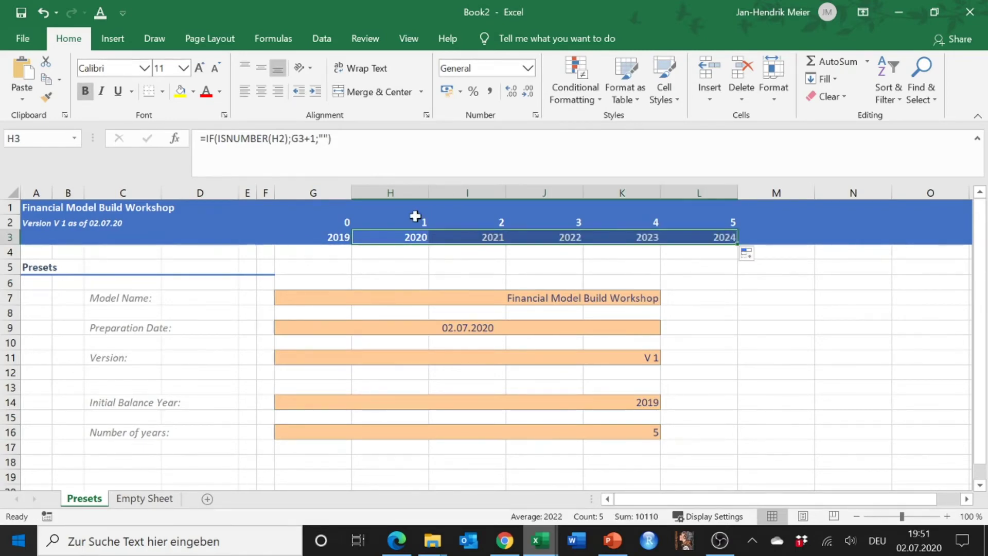
Enter the heading Initial in G1 and centre it along with the timeline cells in rows 2 and 3 from column G to O.
click(341, 206)
text(Initial)
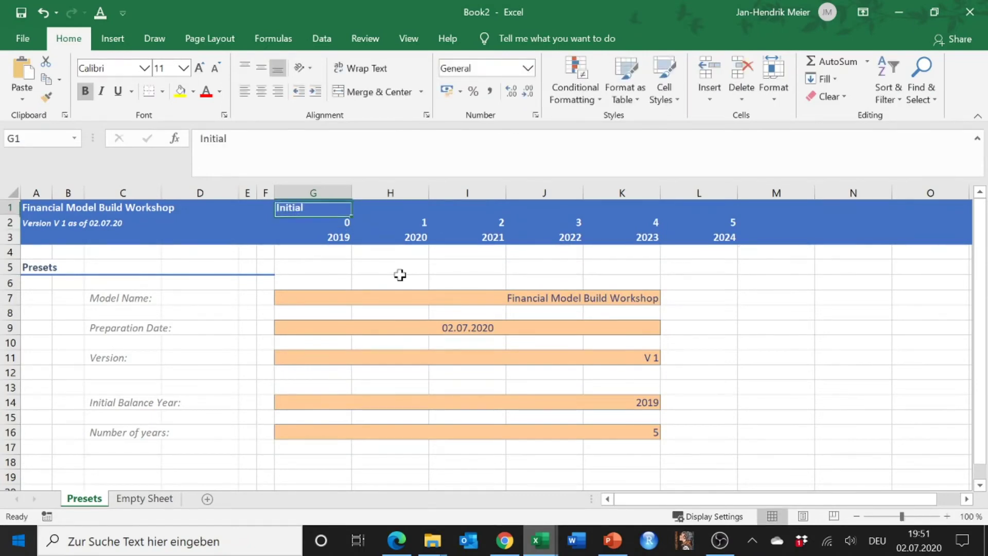
key(ctrl+Return)
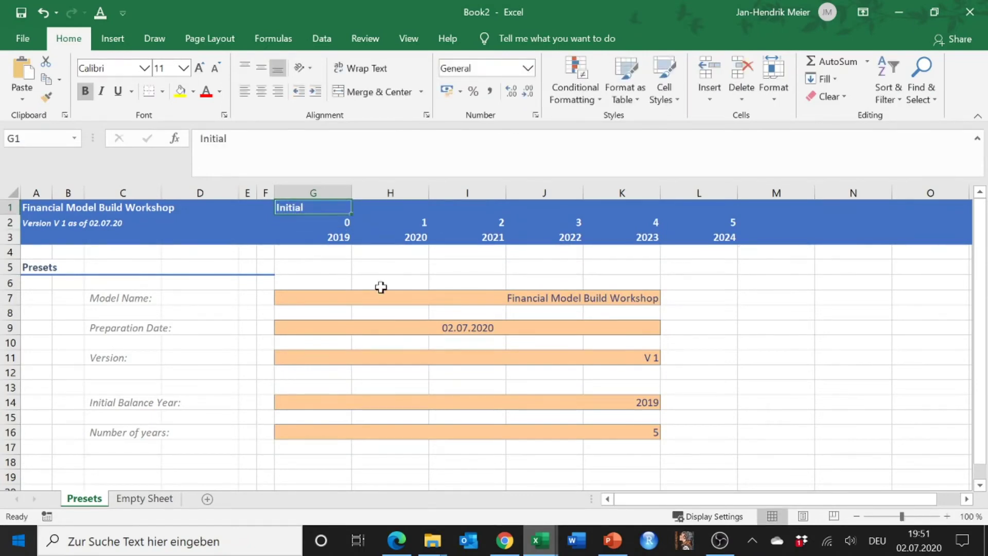
click(262, 91)
drag(327, 222, 910, 236)
click(262, 91)
click(397, 281)
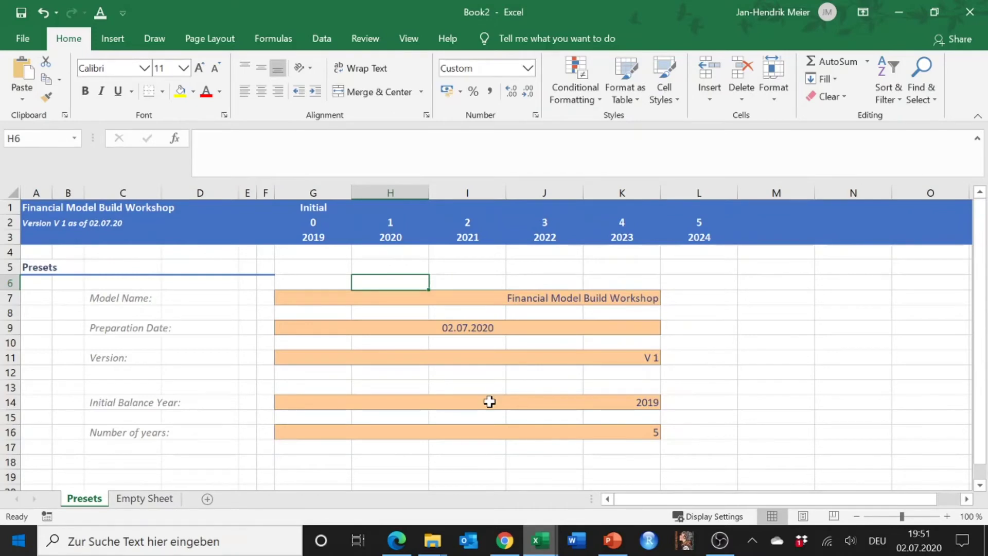
click(325, 233)
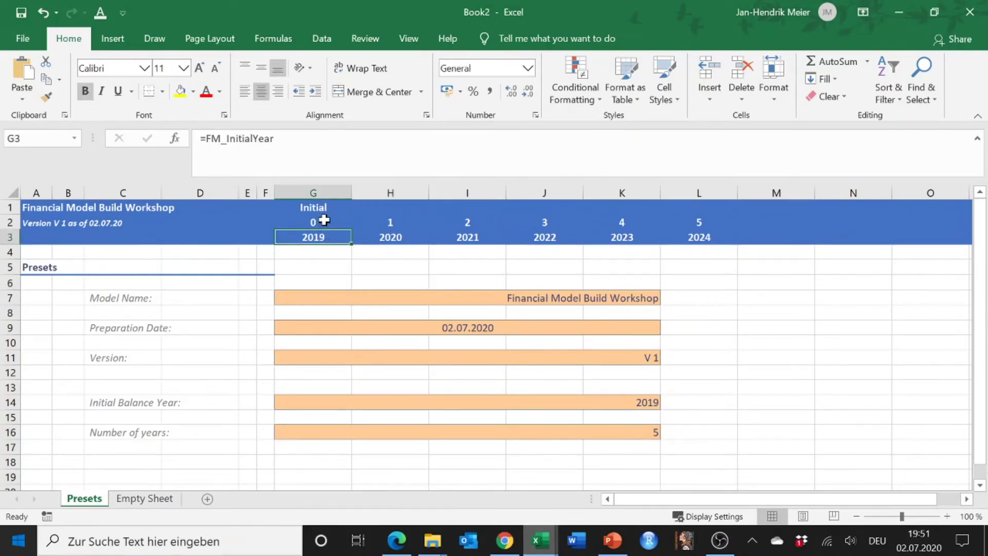
click(324, 220)
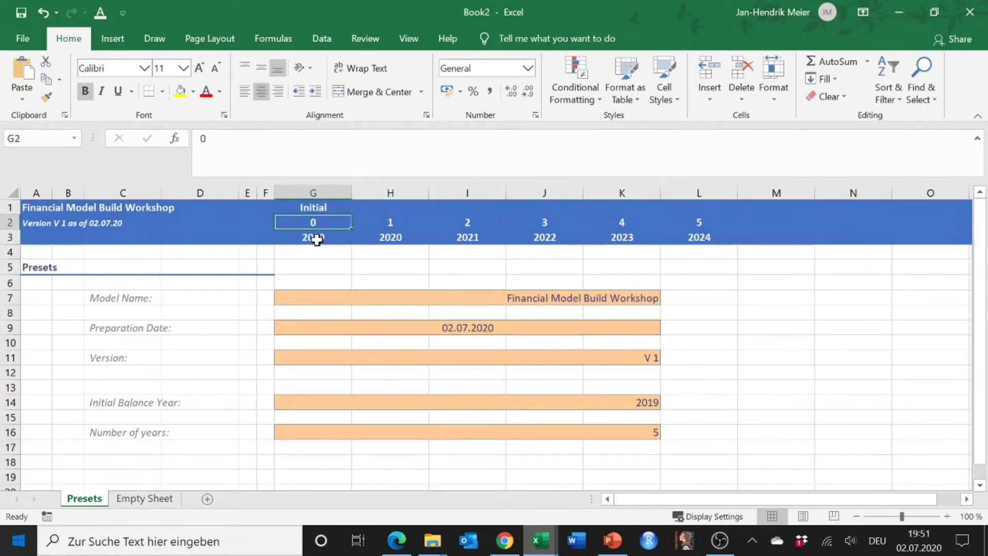
Copy header rows 1 to 3 of the Presets sheet onto the same rows of Empty Sheet.
drag(11, 207, 13, 242)
key(ctrl+c)
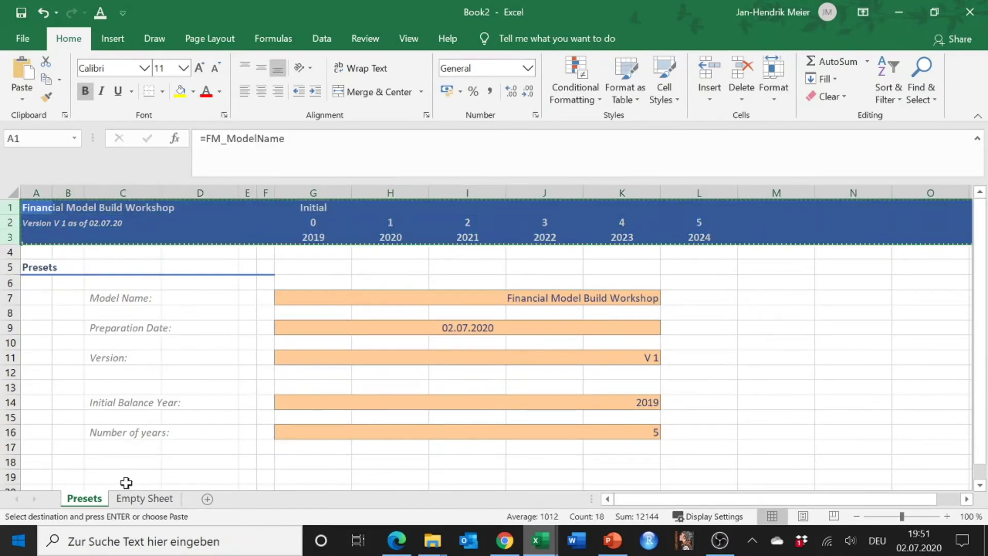
click(147, 498)
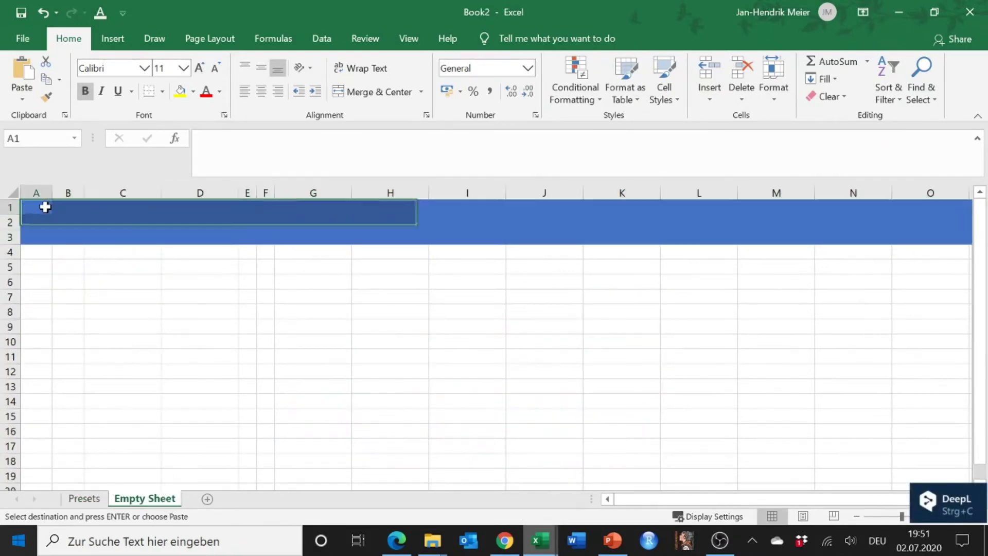
key(ctrl+v)
click(92, 296)
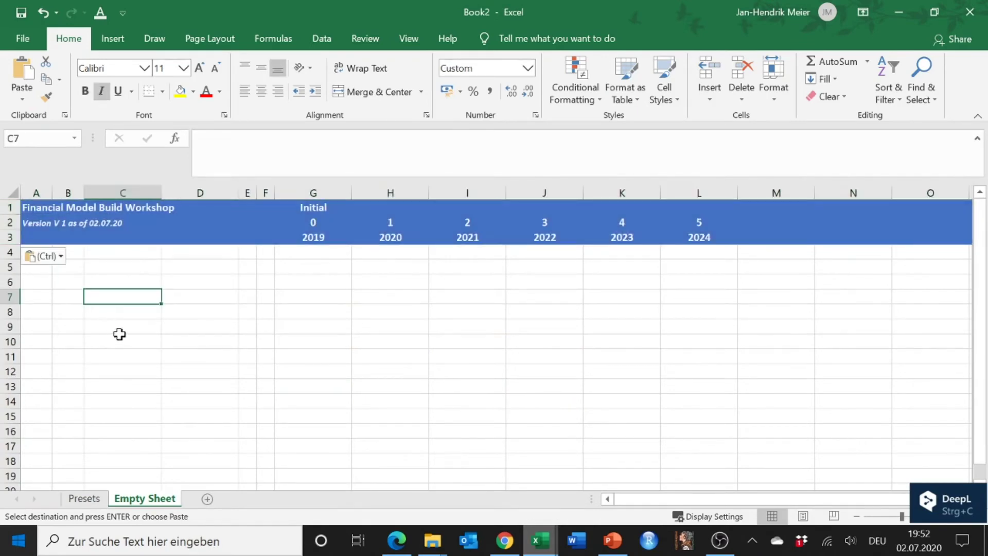
click(323, 235)
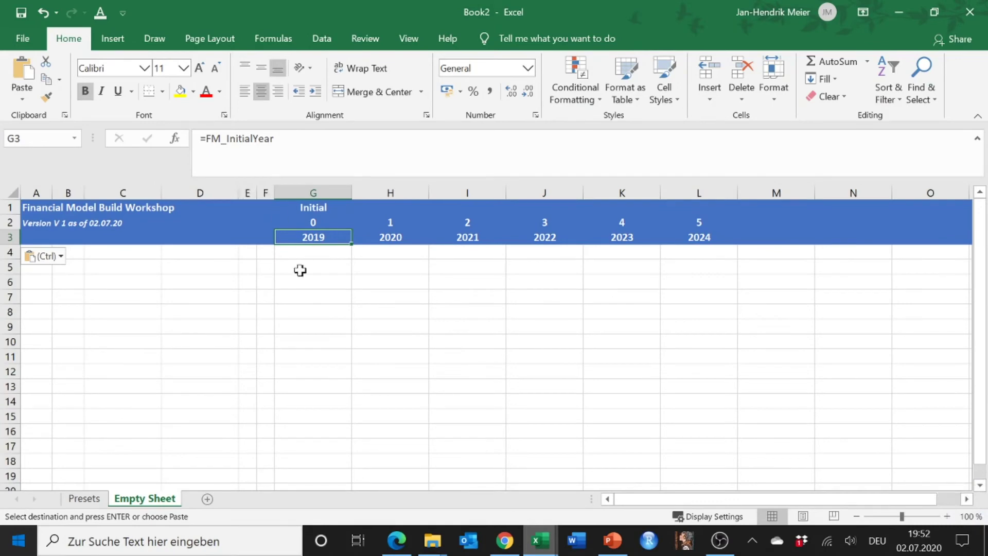
key(ctrl+v)
key(Return)
key(Down)
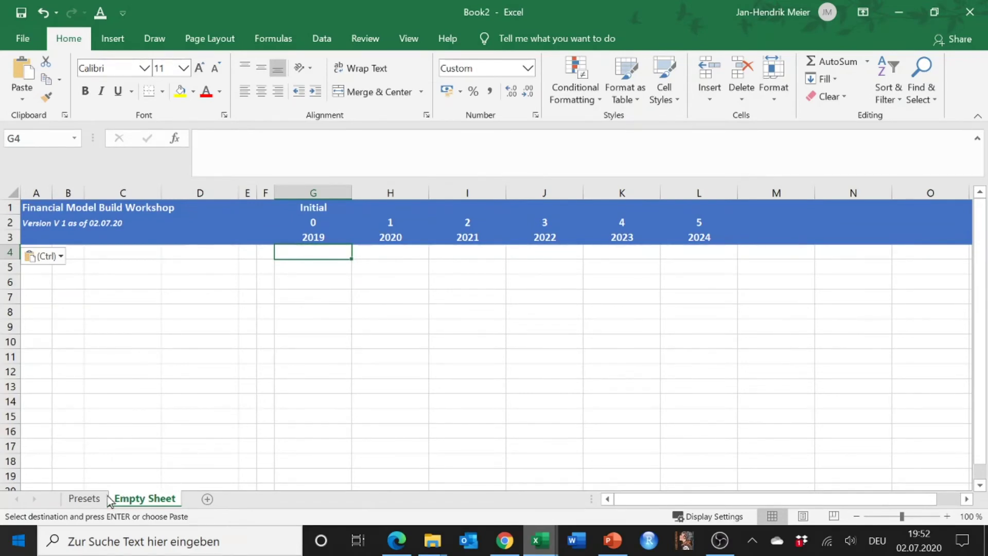
Add a new worksheet in front of Presets and name it Cover Sheet.
click(85, 499)
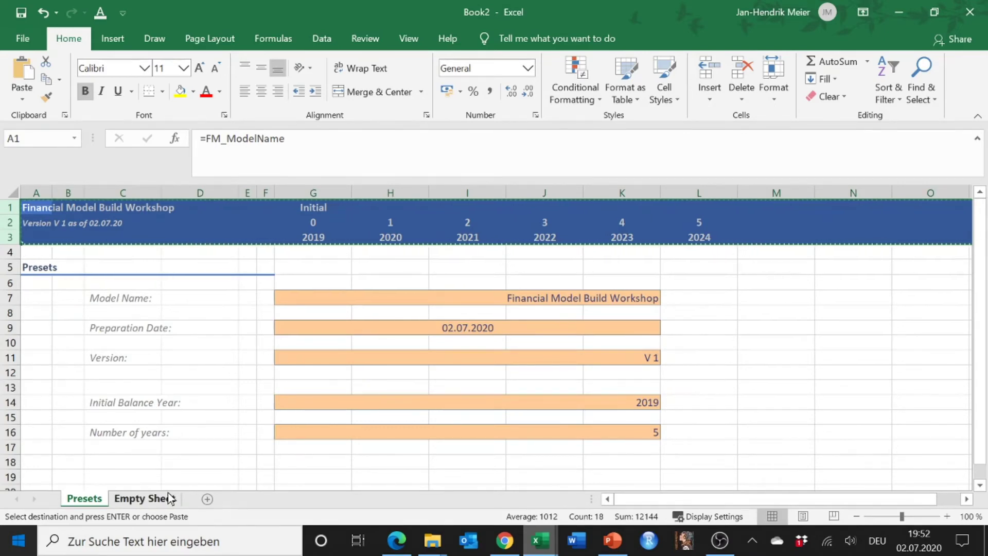
click(206, 500)
drag(132, 501, 82, 502)
double_click(98, 500)
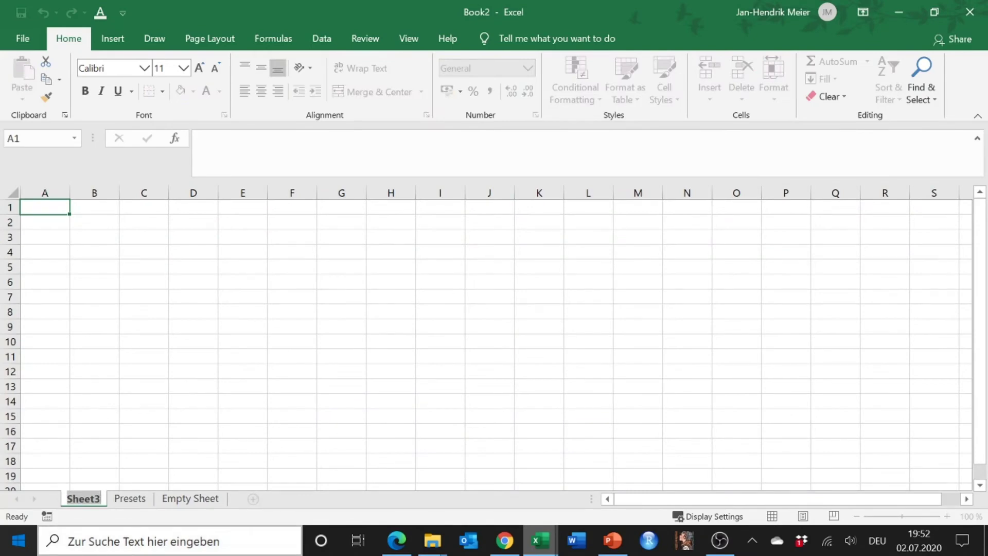
text(Cover Sheet)
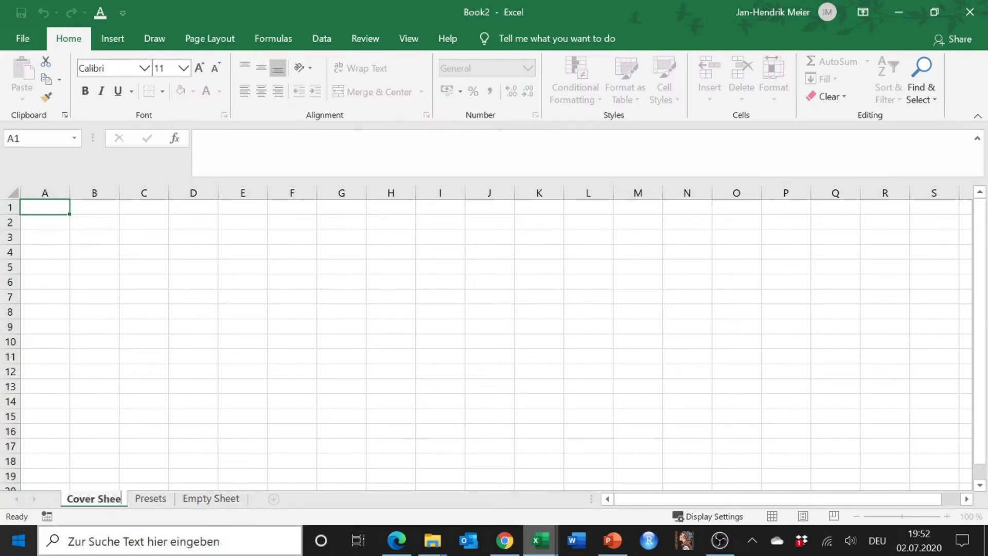
key(Return)
Enter the formula =FM_ModelName in cell C6 of the Cover Sheet.
key(Down)
key(Down)
key(Down)
key(Right)
key(Right)
key(Down)
key(Down)
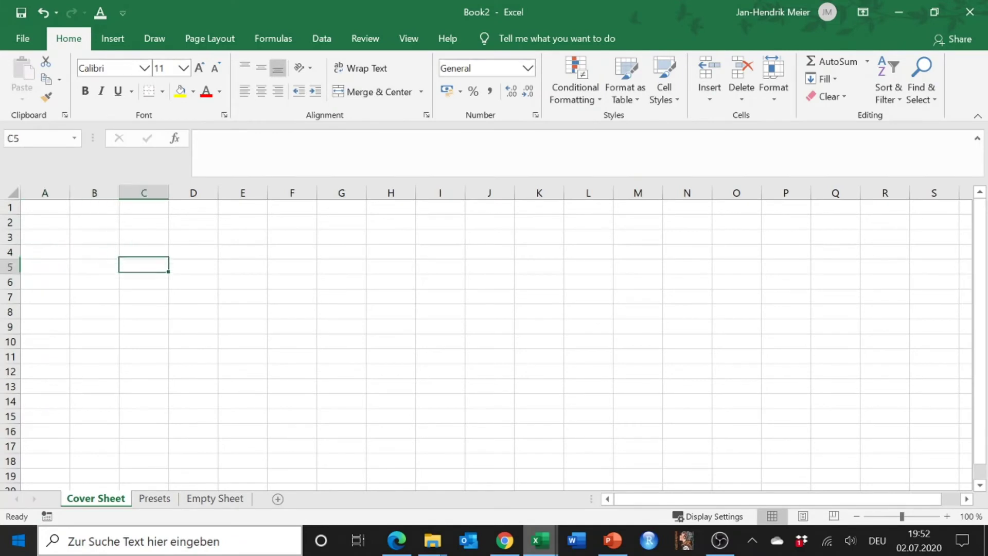
text(=FN_)
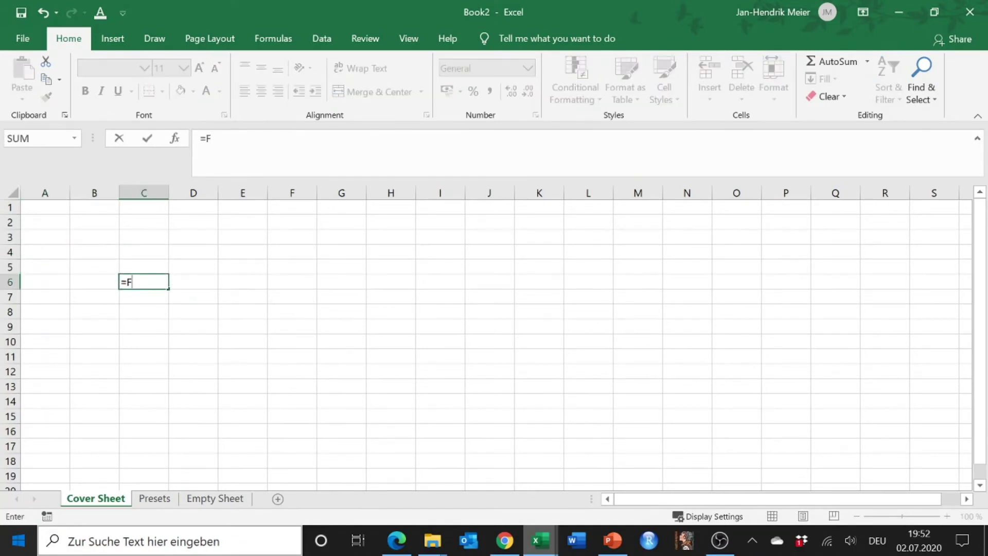
key(BackSpace)
text(M_)
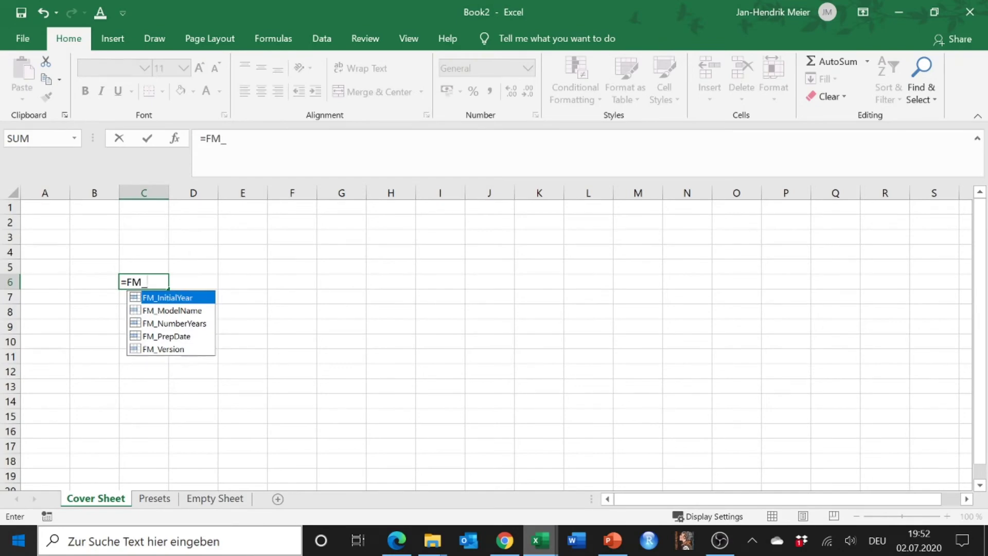
double_click(203, 312)
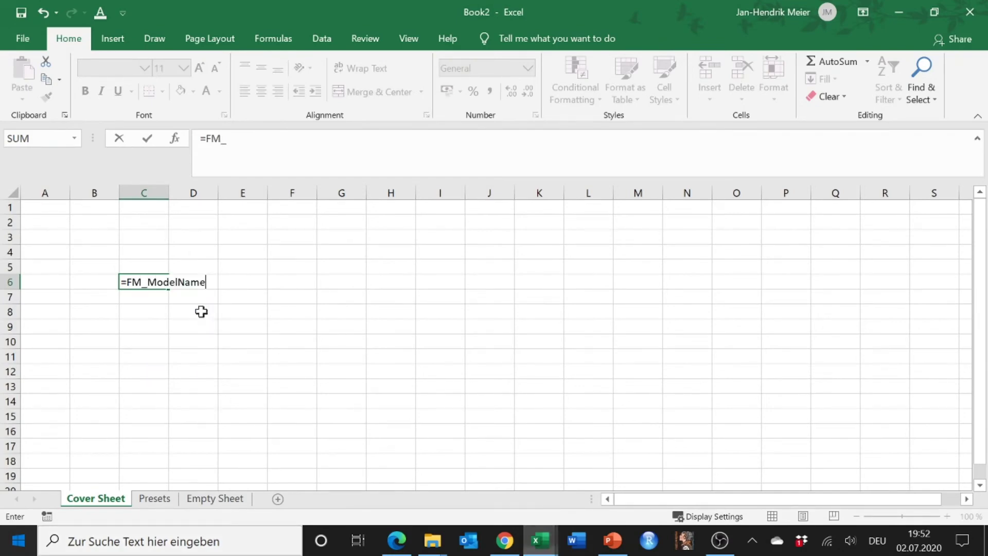
Copy the formula ="Version "&FM_Version&" as of "&TEXT(FM_PrepDate;"TT.MM.JJ") from Presets cell A2 into C7 of the Cover Sheet.
click(150, 500)
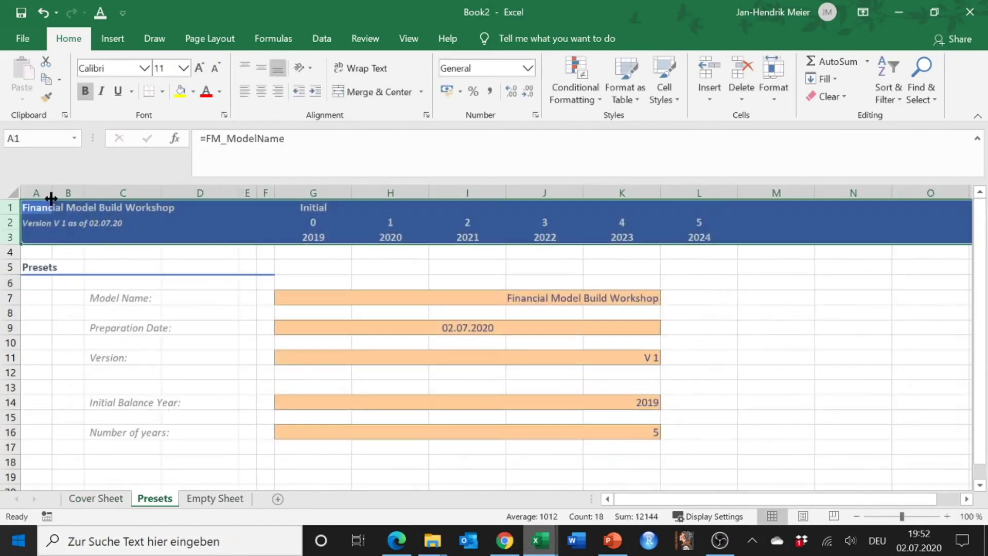
click(46, 222)
drag(531, 139, 146, 130)
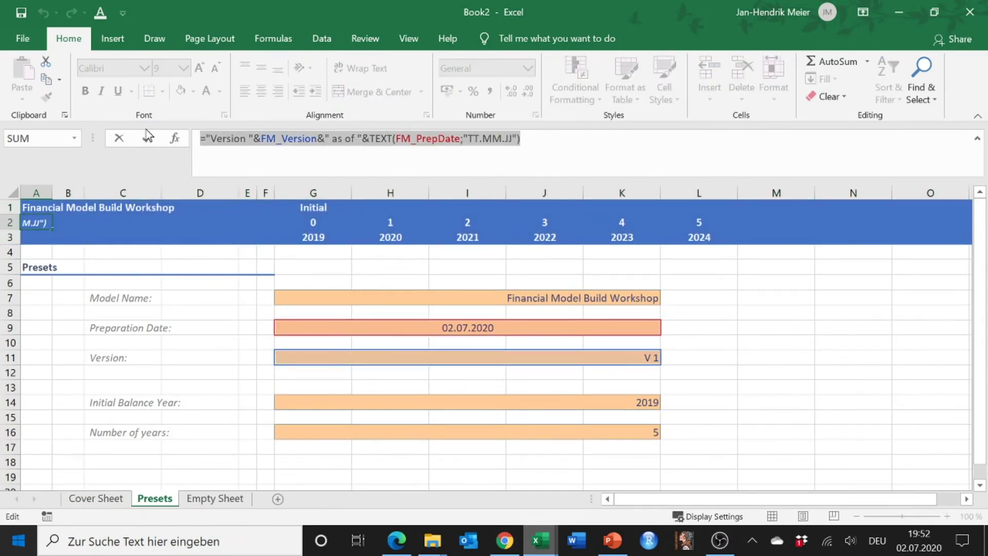
key(ctrl+c)
key(Return)
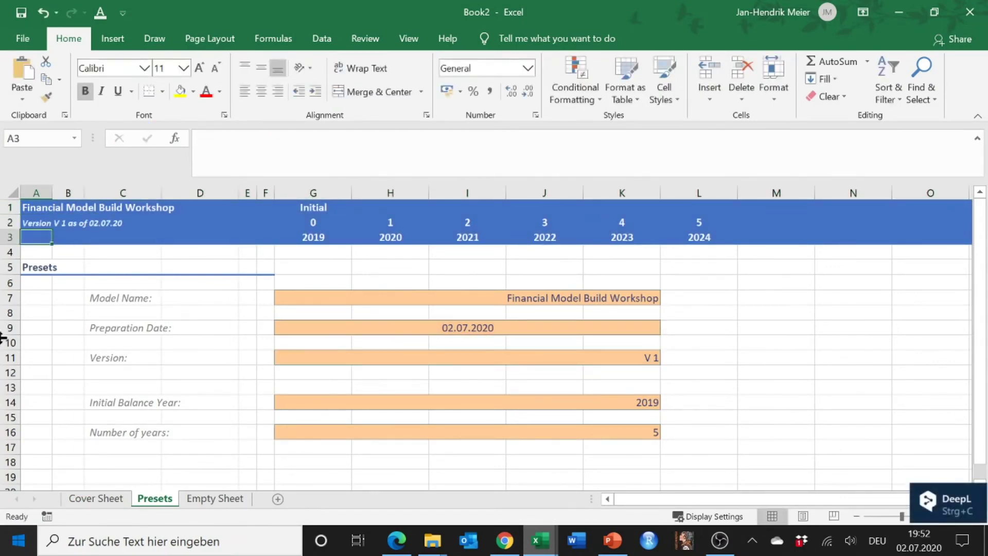
click(97, 498)
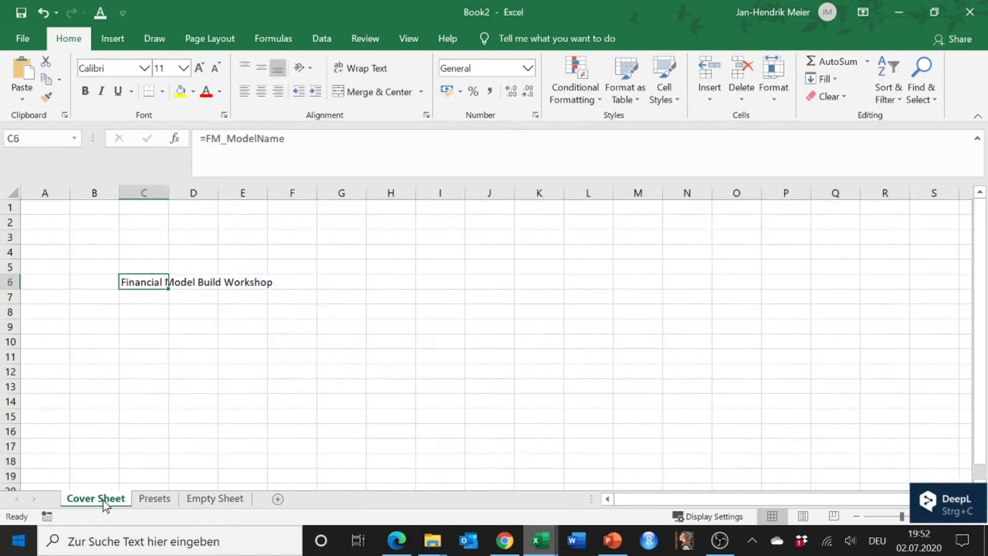
click(149, 302)
key(F2)
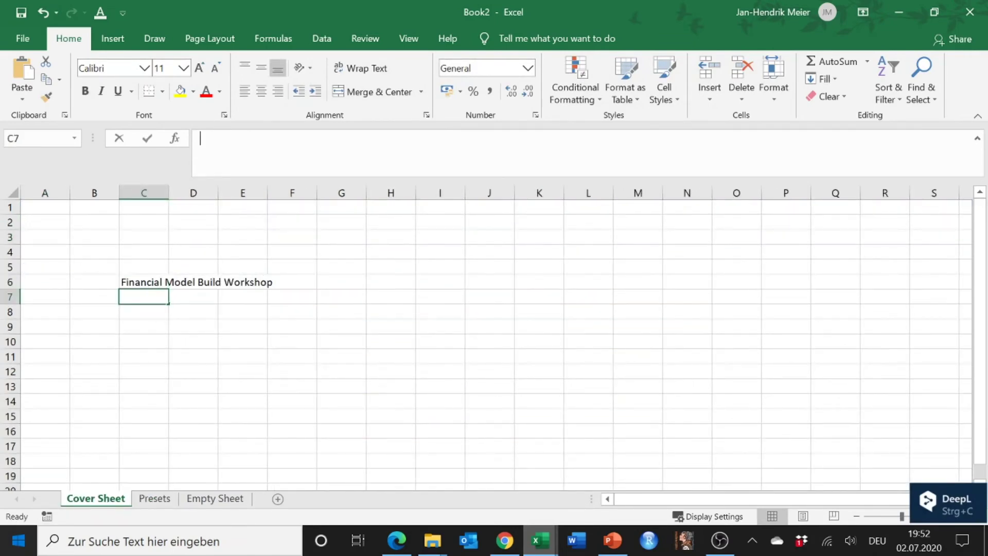
key(ctrl+v)
key(Return)
key(Return)
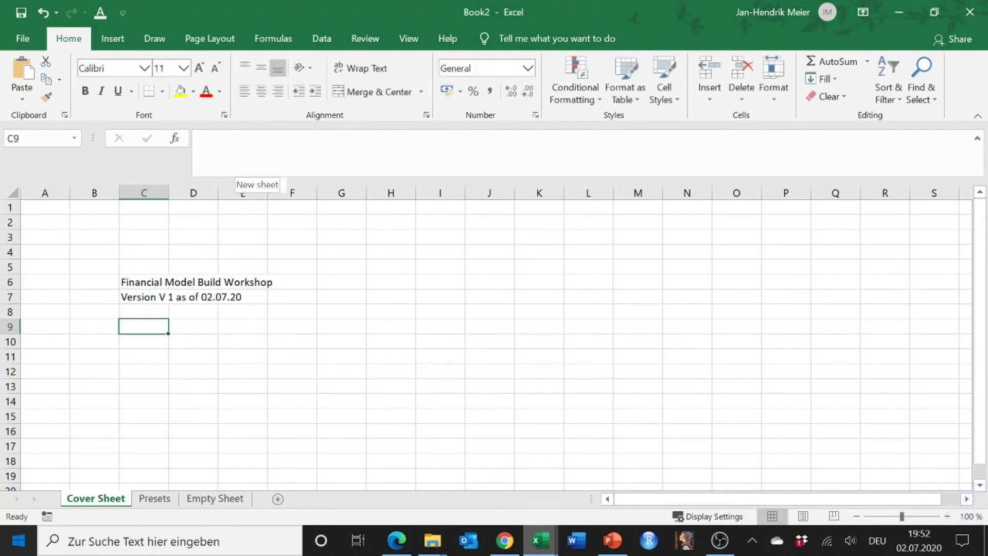
Enter "prepared by" followed by the author's full name and "Kiel University of Applied Sciences" in cell C9 of the Cover Sheet.
text(prepared)
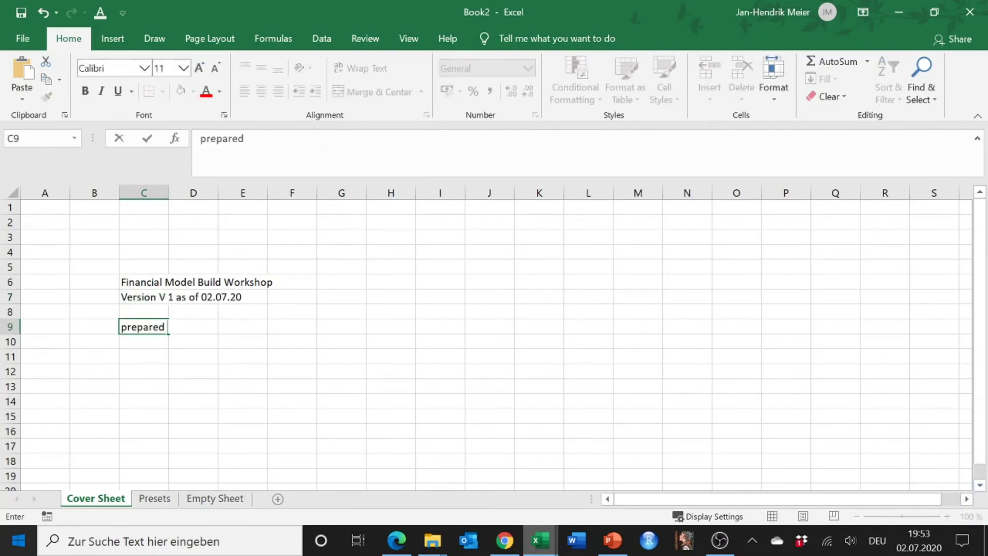
text( by Jan-Hen)
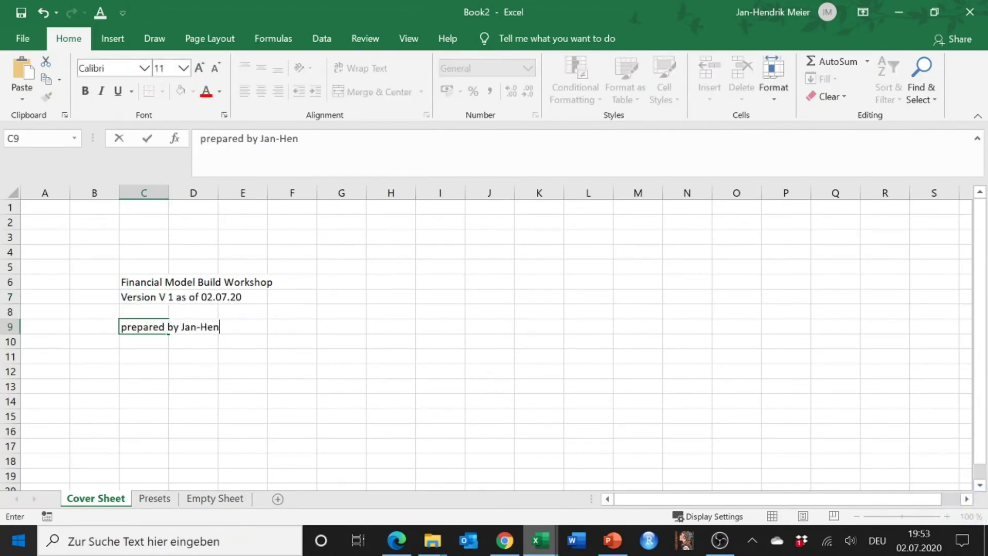
text(drik Meier, Kiel Univ)
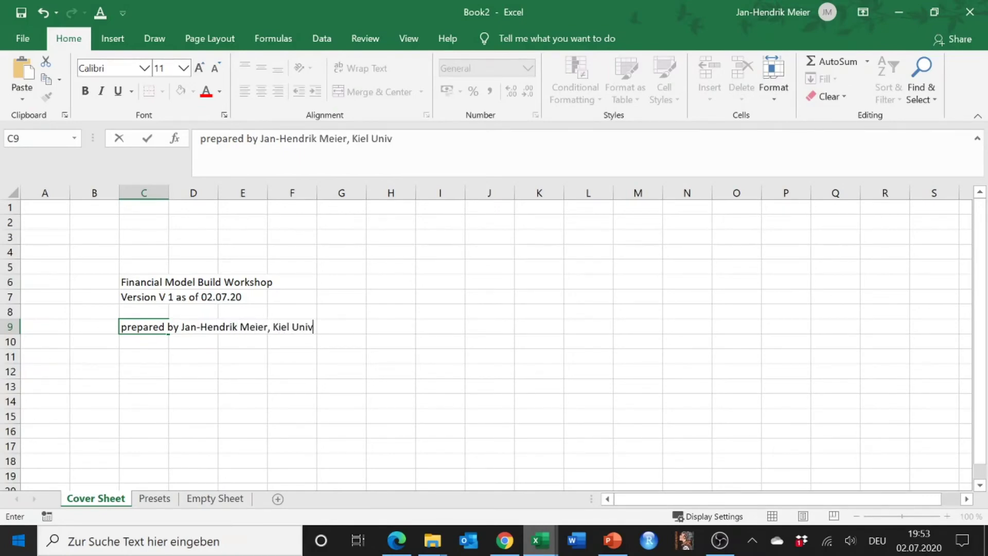
text(ersity of App)
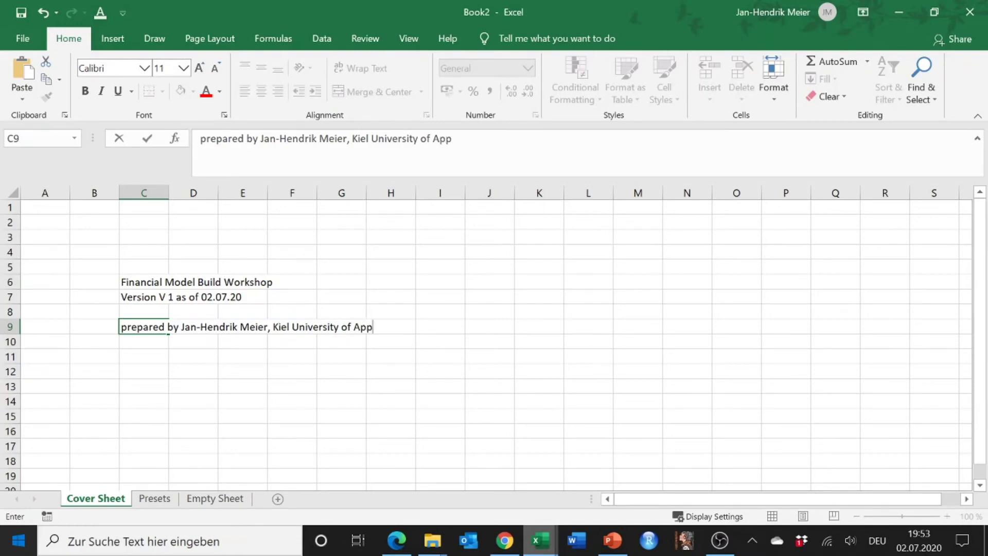
text(lied Sciences)
key(Return)
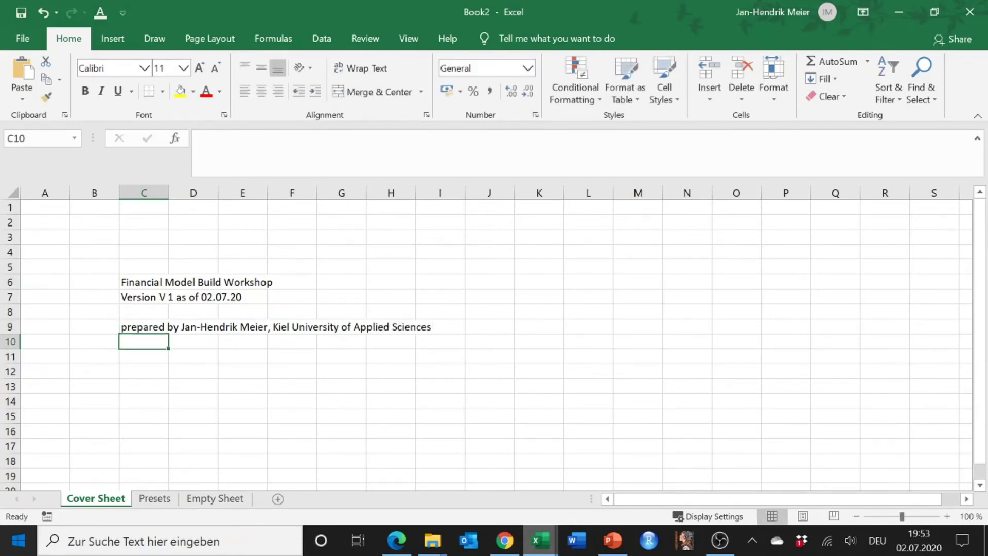
Apply the Title cell style to the model name in cell C6 of the Cover Sheet.
click(156, 281)
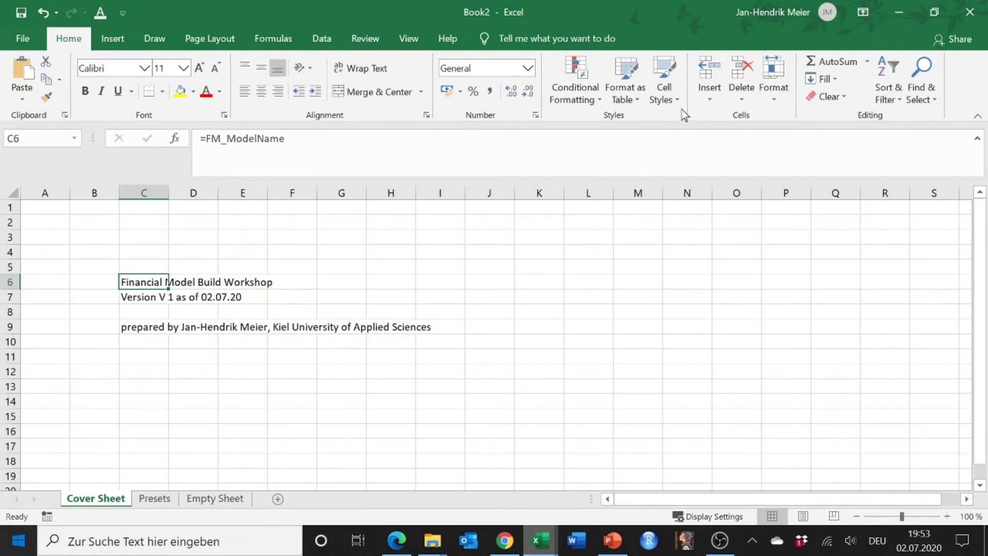
click(672, 100)
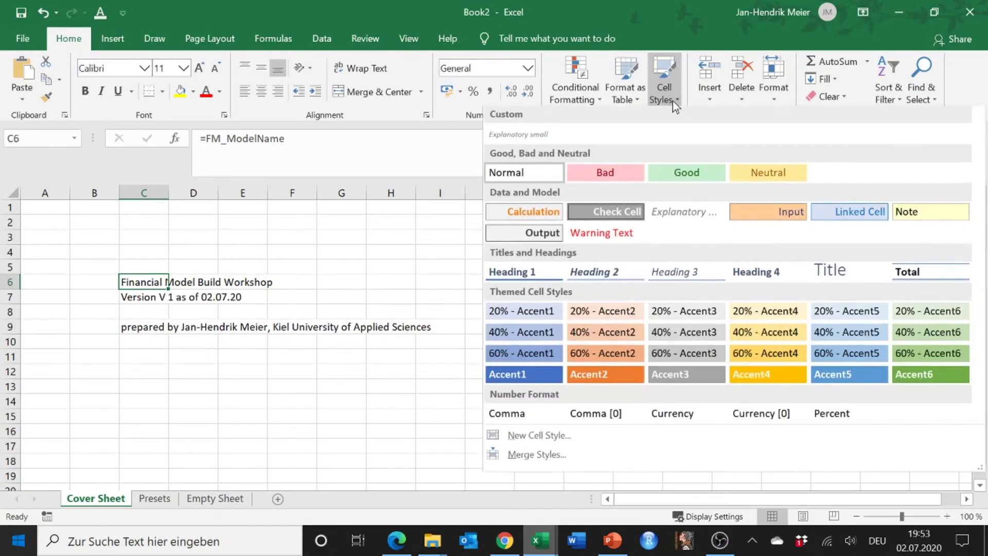
click(857, 276)
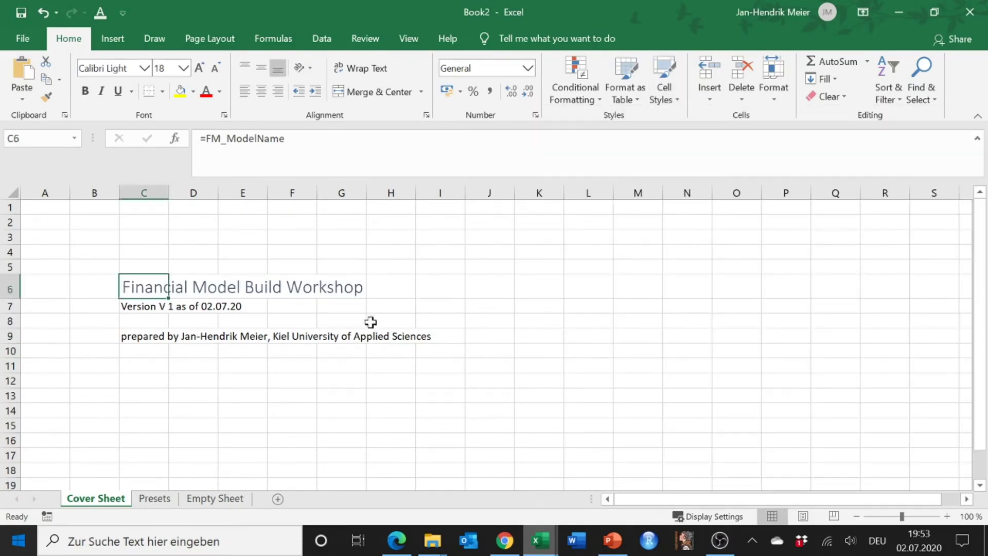
Apply the Explanatory Text cell style to the version line in C7 and the author line in C9.
click(146, 306)
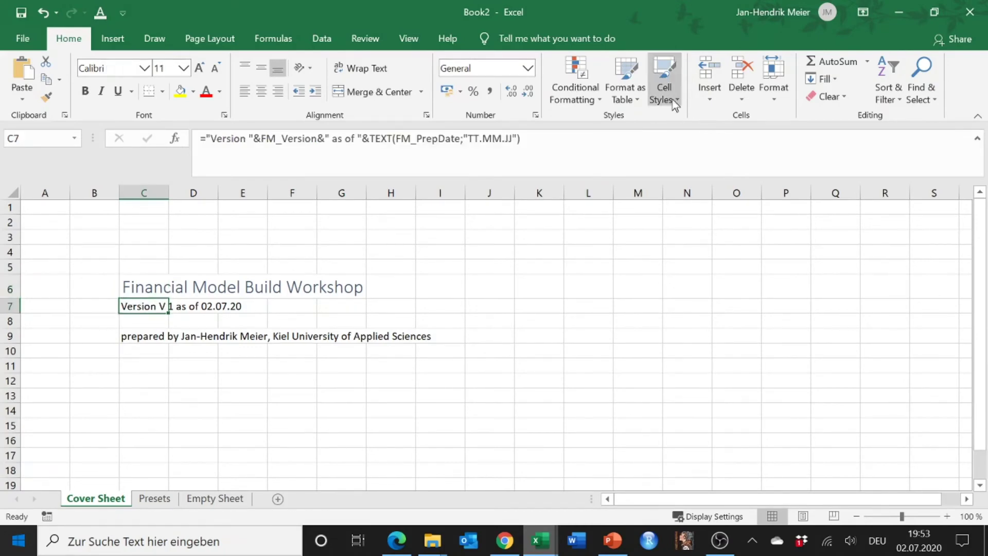
click(674, 103)
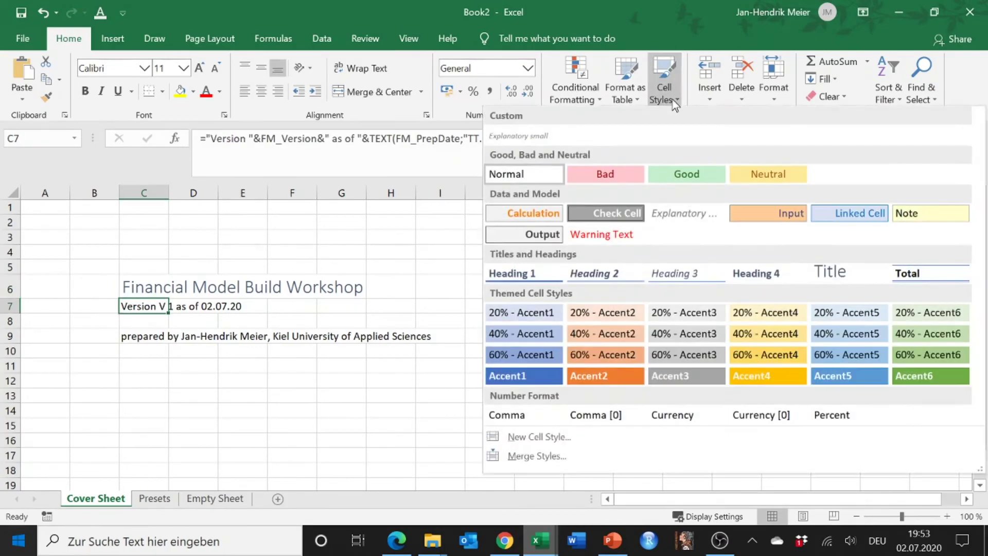
click(675, 209)
click(138, 339)
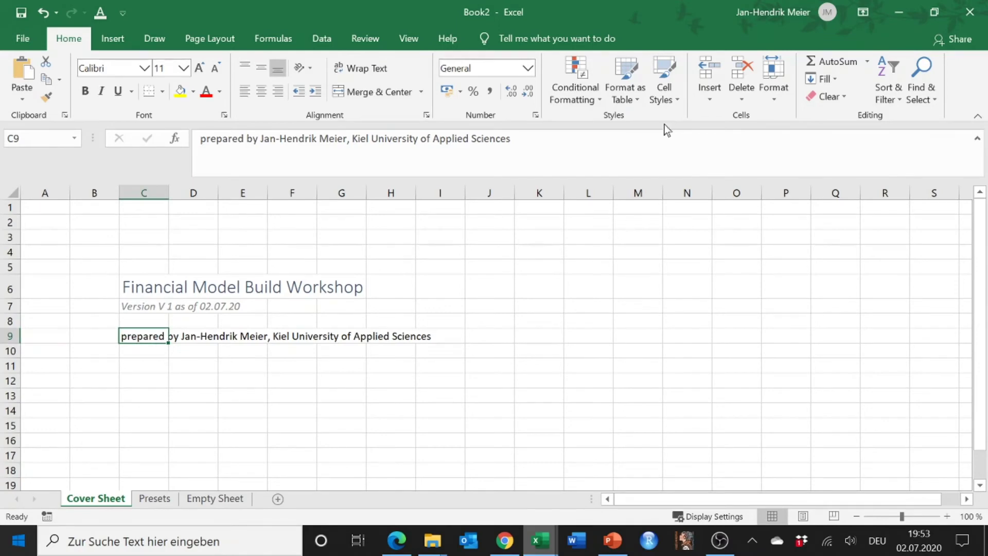
click(668, 96)
click(694, 209)
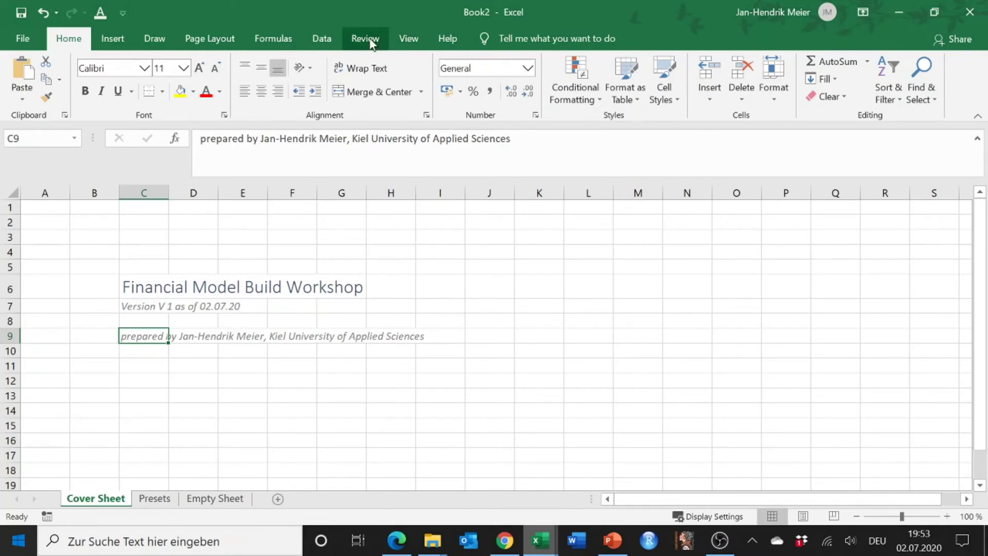
Turn off the gridlines on the Cover Sheet.
click(407, 38)
click(213, 97)
click(147, 253)
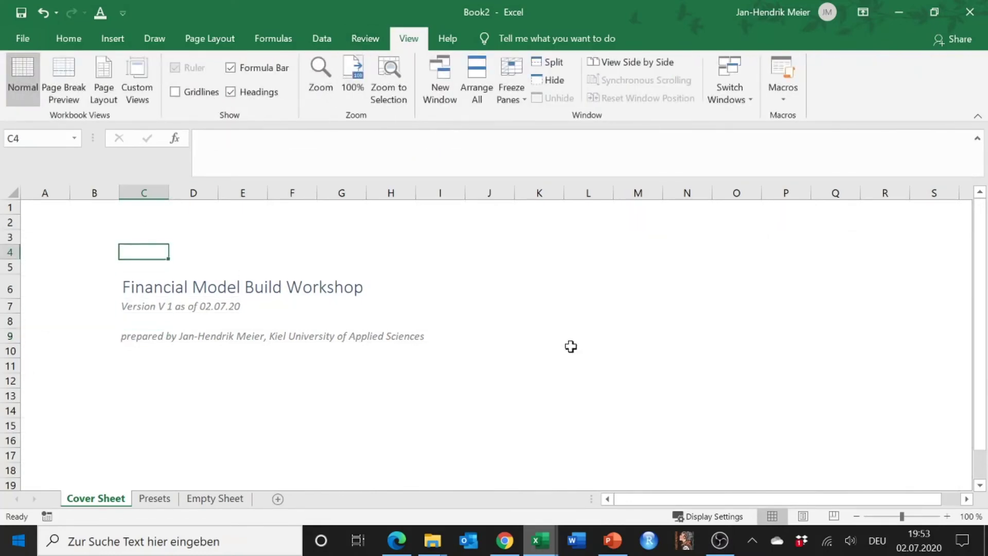
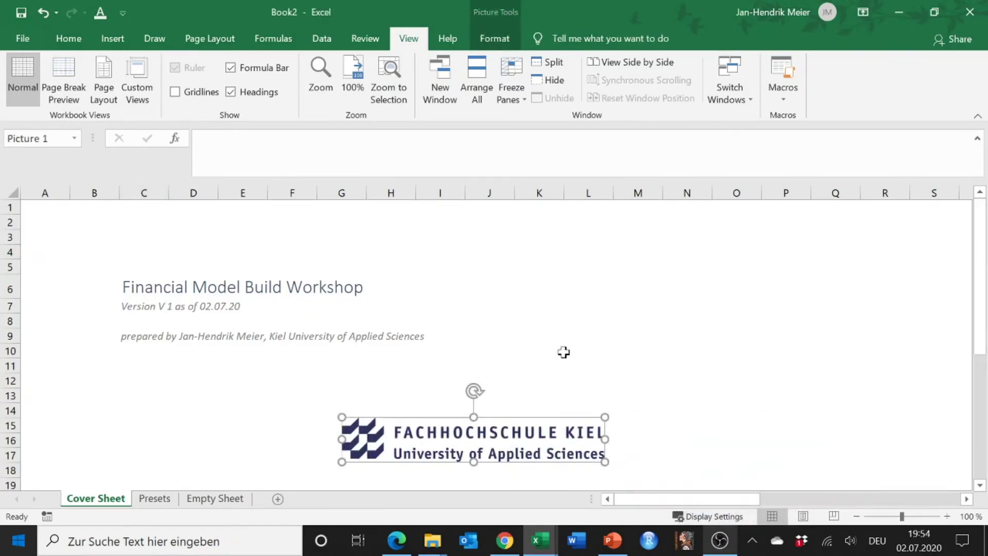
click(551, 368)
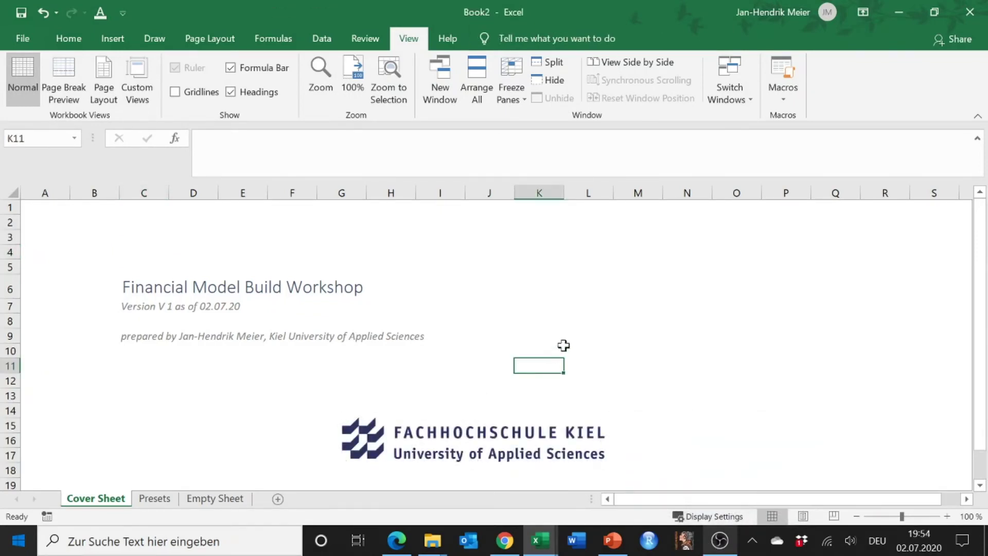
click(604, 321)
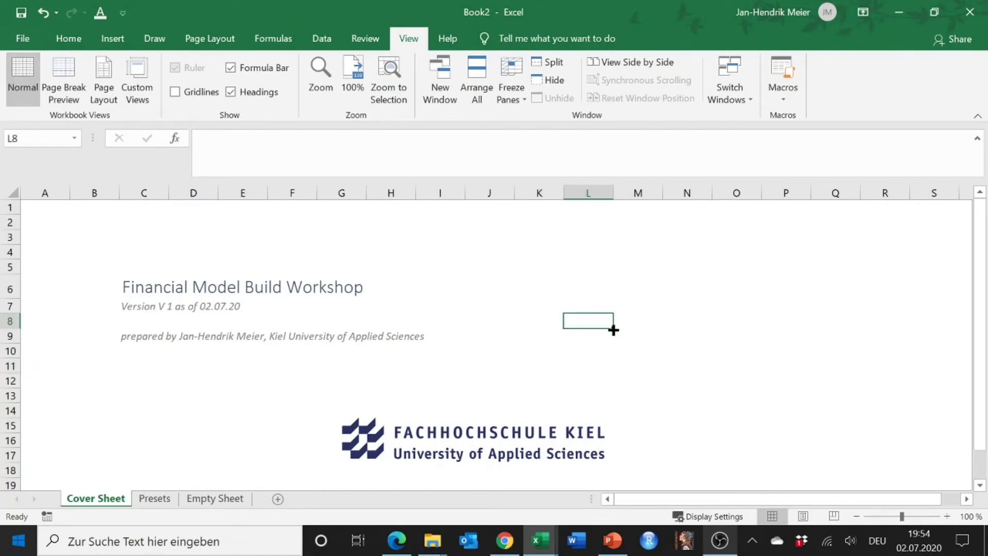
Create a copy of Empty Sheet and place it between Cover Sheet and Presets.
click(224, 503)
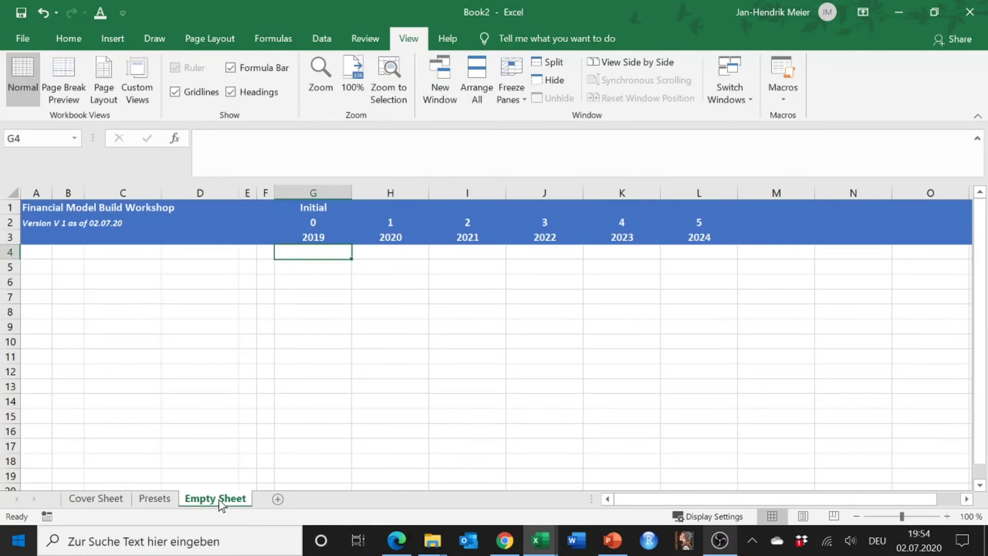
right_click(218, 499)
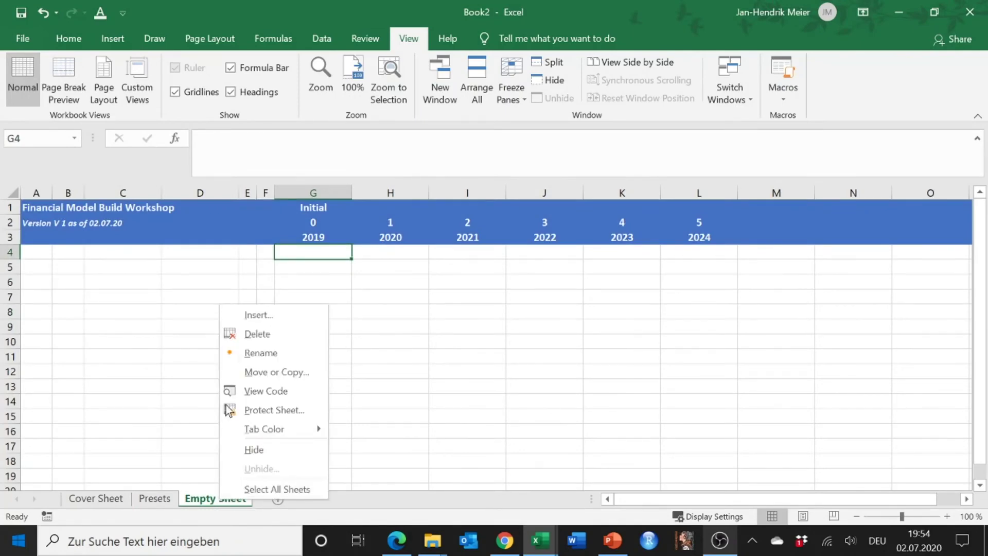
click(270, 372)
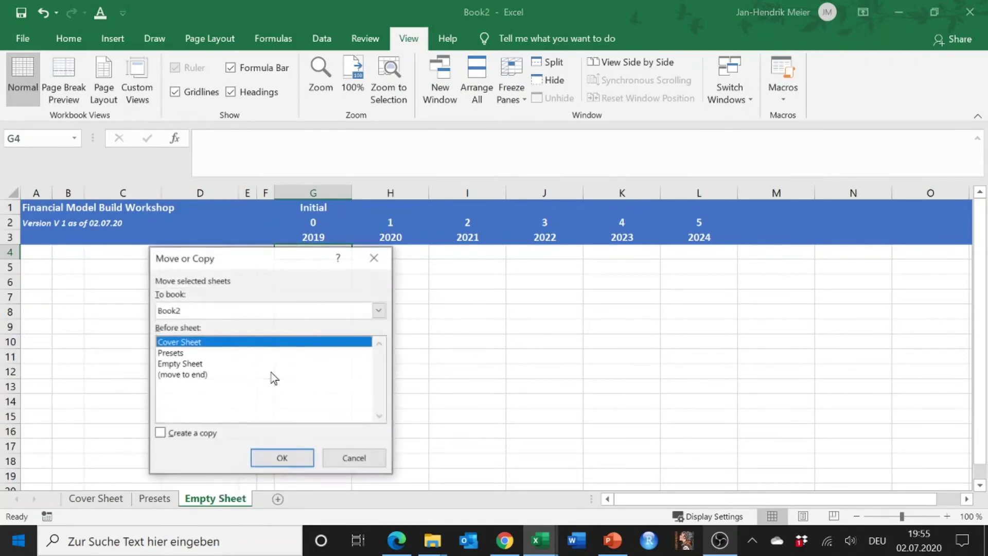
click(161, 433)
click(298, 463)
drag(114, 496, 229, 497)
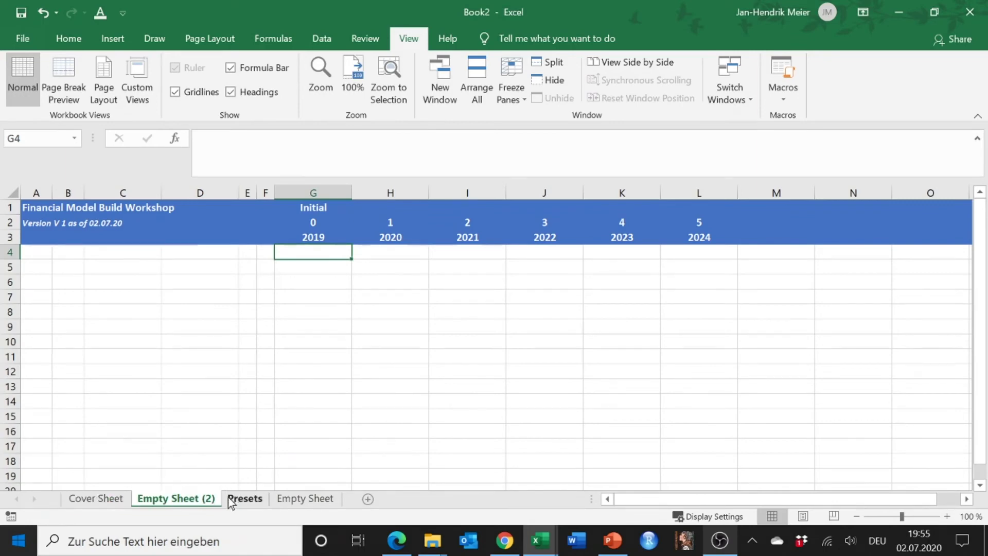
Rename the copied sheet as TOC.
double_click(193, 501)
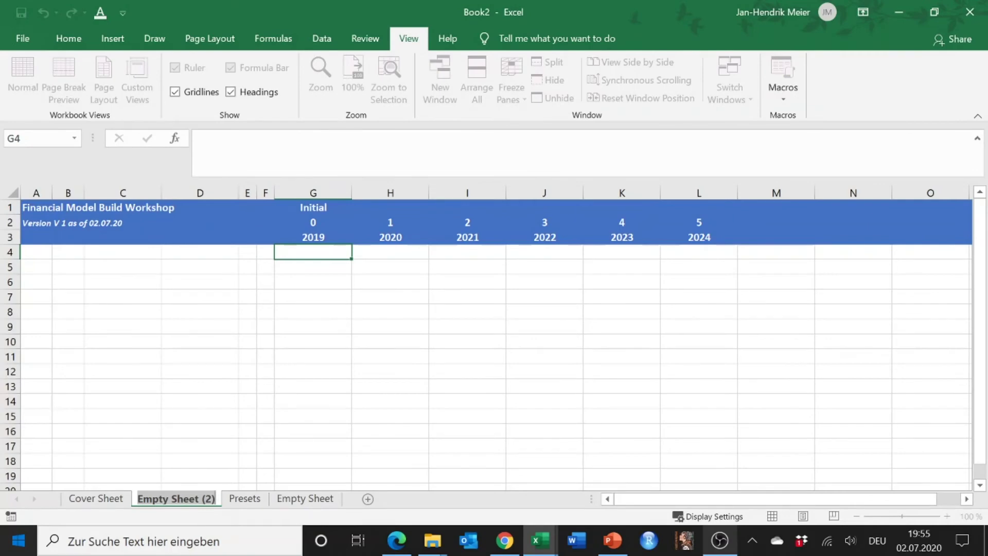
text(TOC)
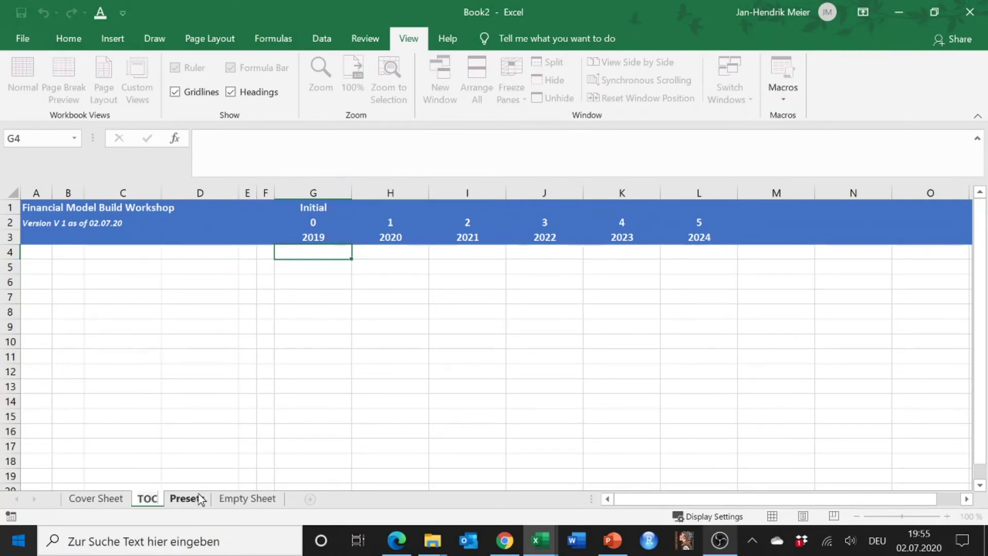
key(Return)
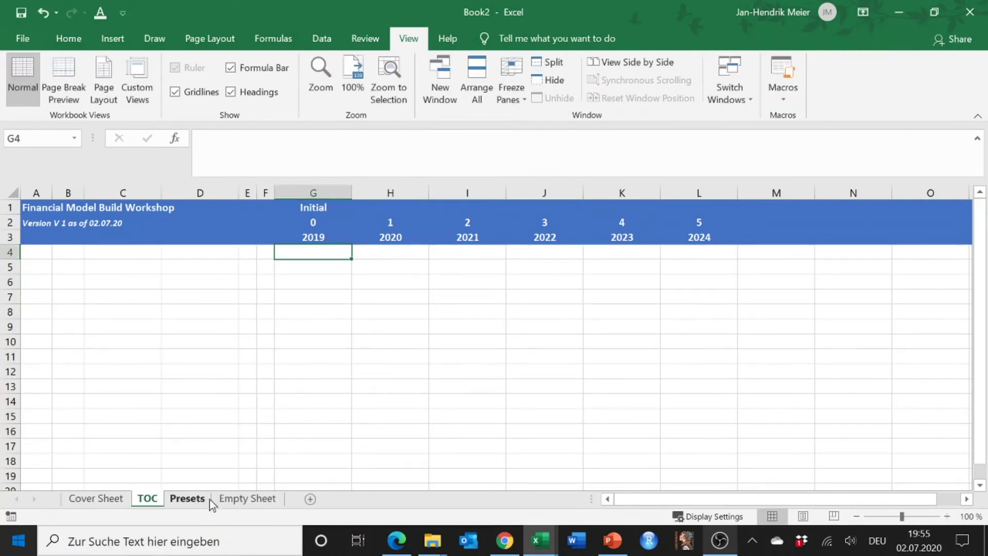
Enter the heading "Table of Contents" in cell A5 of the TOC sheet.
click(48, 266)
text(Table of)
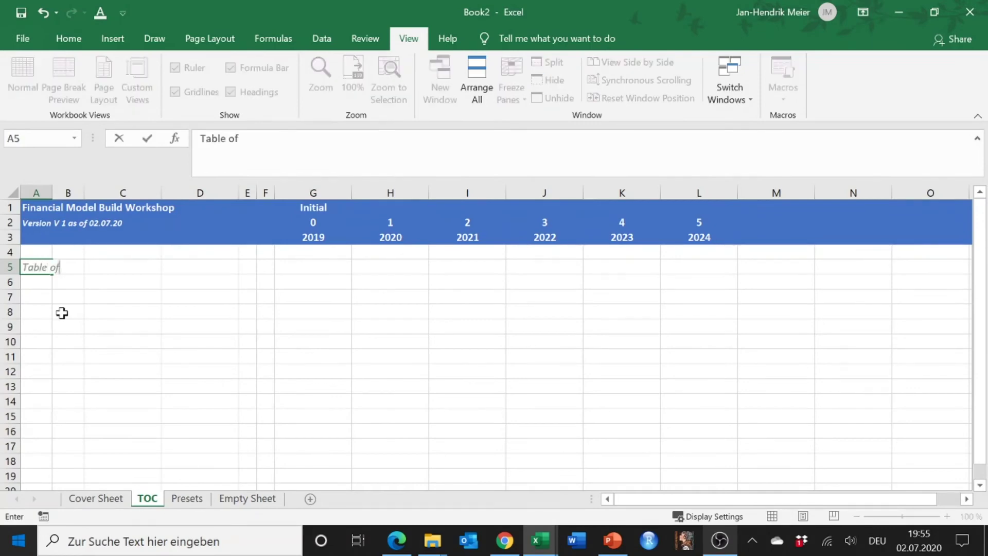
text( Contents)
key(Return)
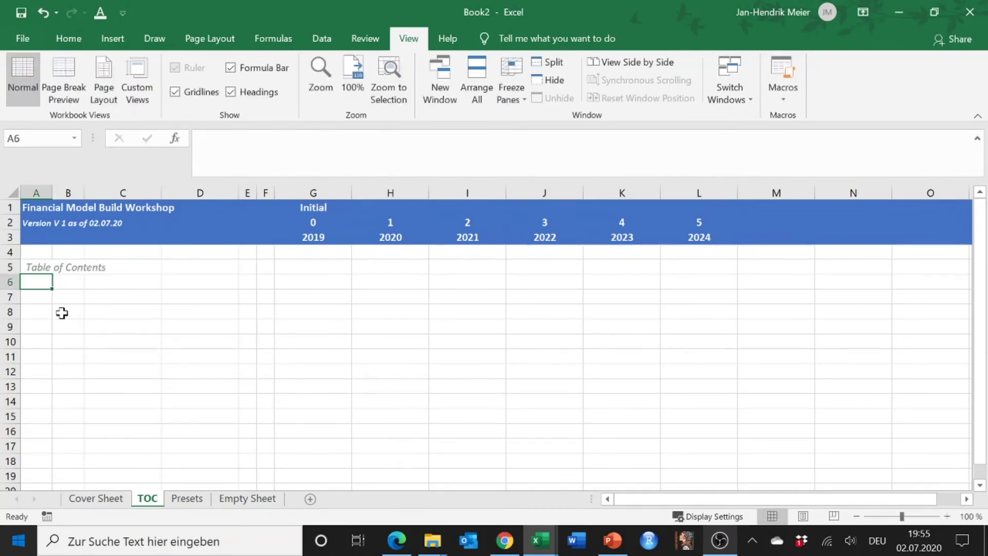
Apply the Heading 1 cell style to cells A5:F5 of the TOC sheet.
key(Up)
key(shift+Right)
key(shift+Right)
key(shift+Right)
key(shift+Right)
key(shift+Right)
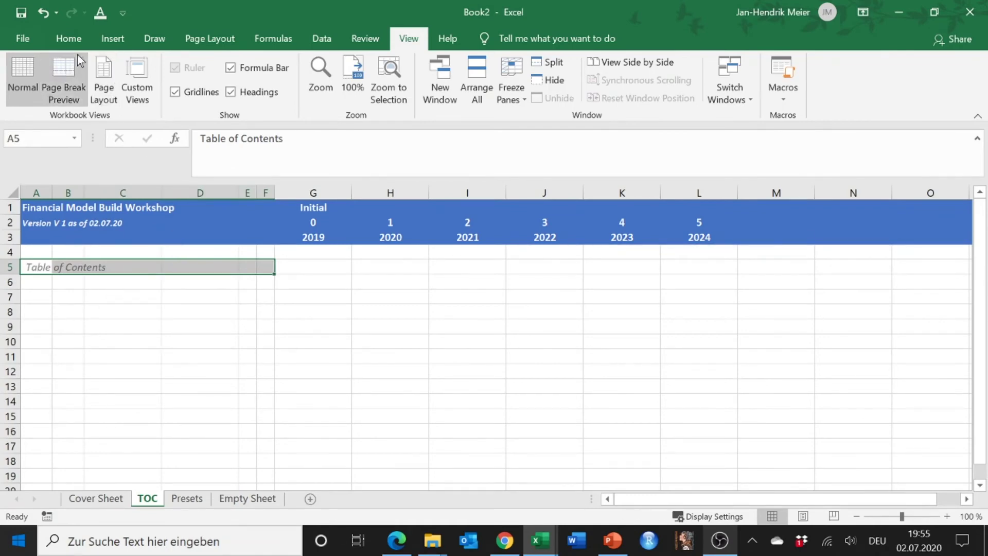
click(72, 41)
click(664, 89)
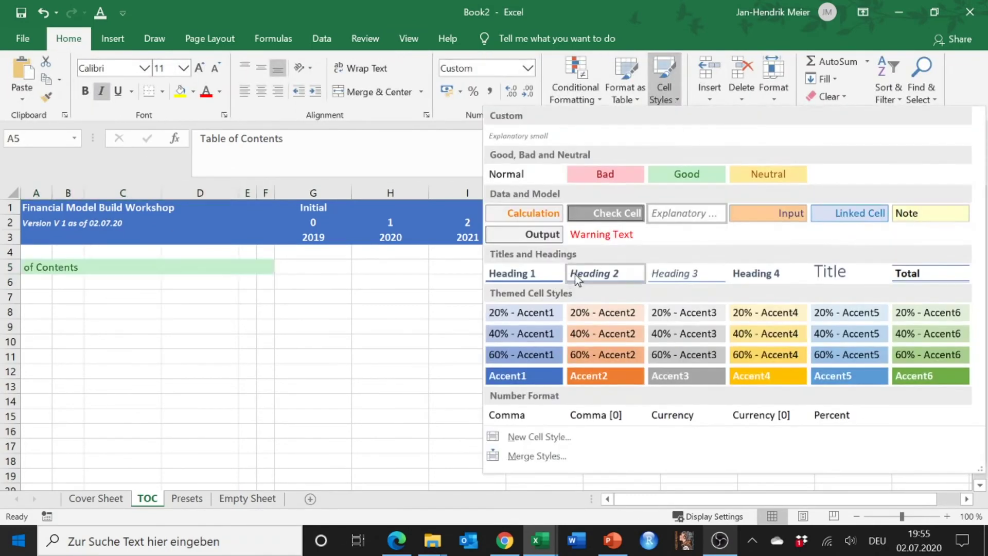
click(543, 272)
click(154, 298)
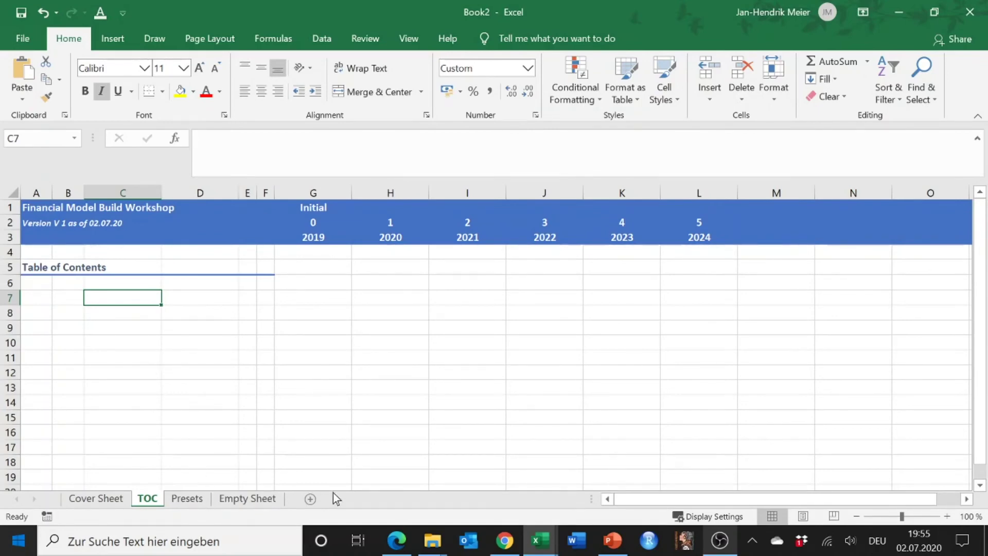
Look through the Empty Sheet, Presets, TOC and Cover Sheet to check the template's structure.
click(246, 499)
click(188, 499)
click(145, 499)
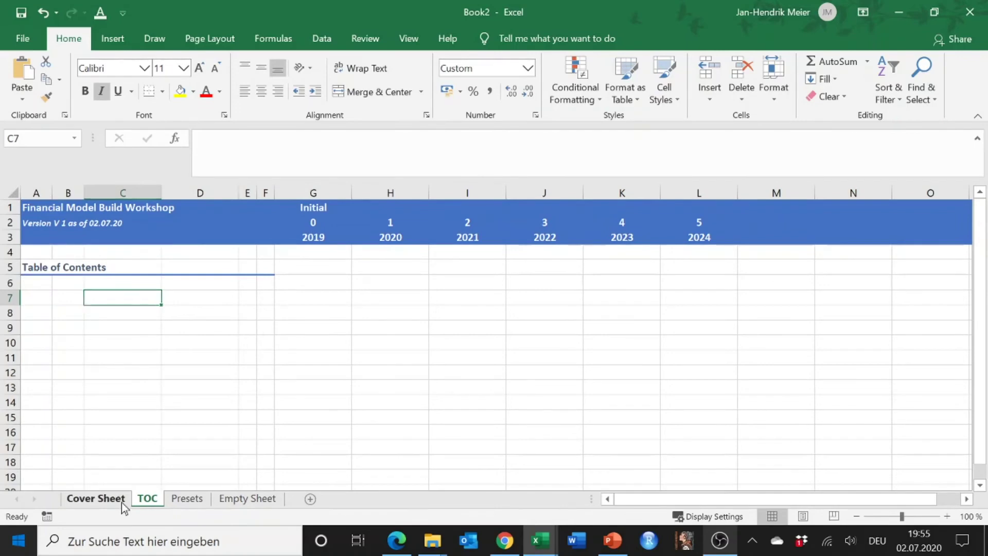
click(121, 503)
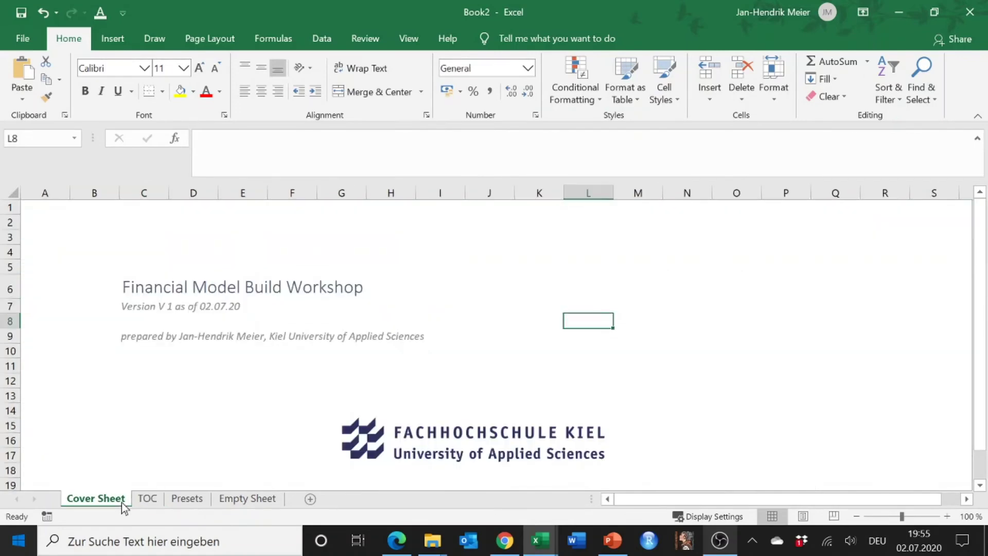
click(153, 502)
click(187, 503)
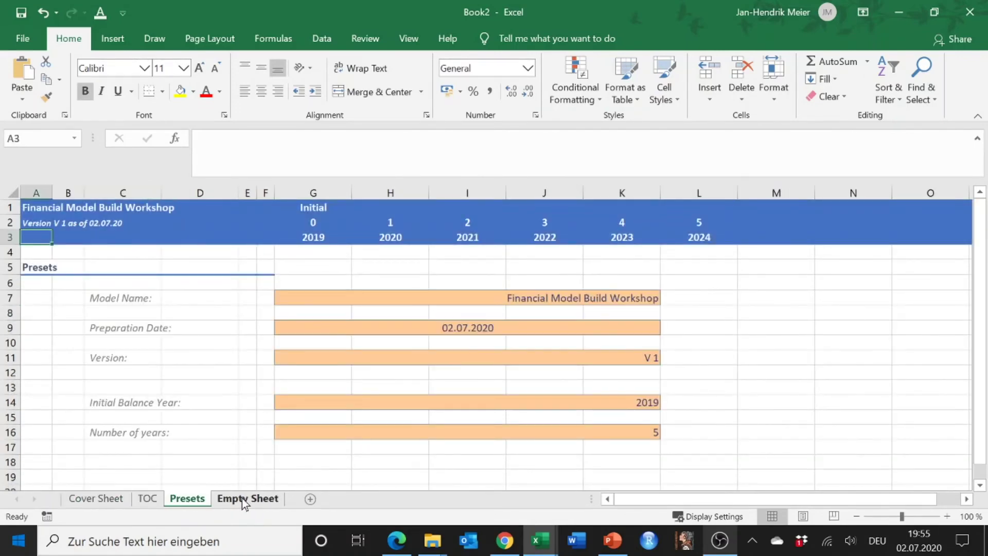
click(242, 498)
Right-align the Preparation Date input in row 9 of the Presets sheet.
click(200, 505)
click(481, 332)
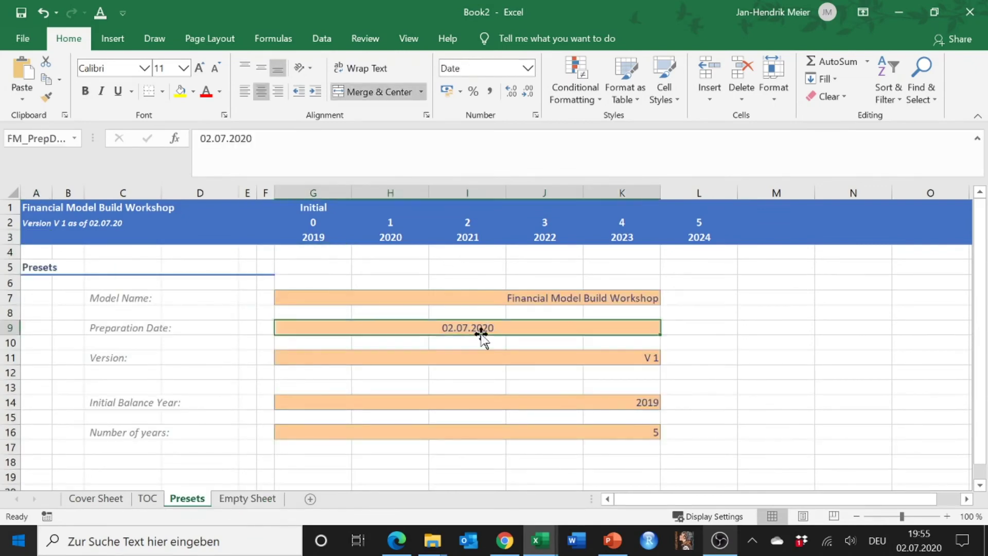
click(279, 92)
Create a copy of the Empty Sheet within the workbook.
click(149, 500)
click(185, 499)
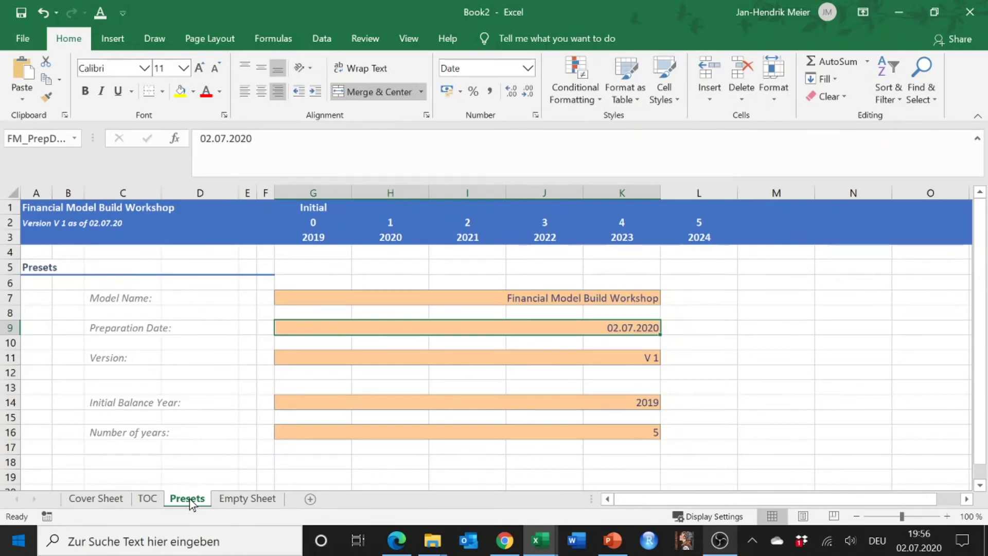
click(248, 498)
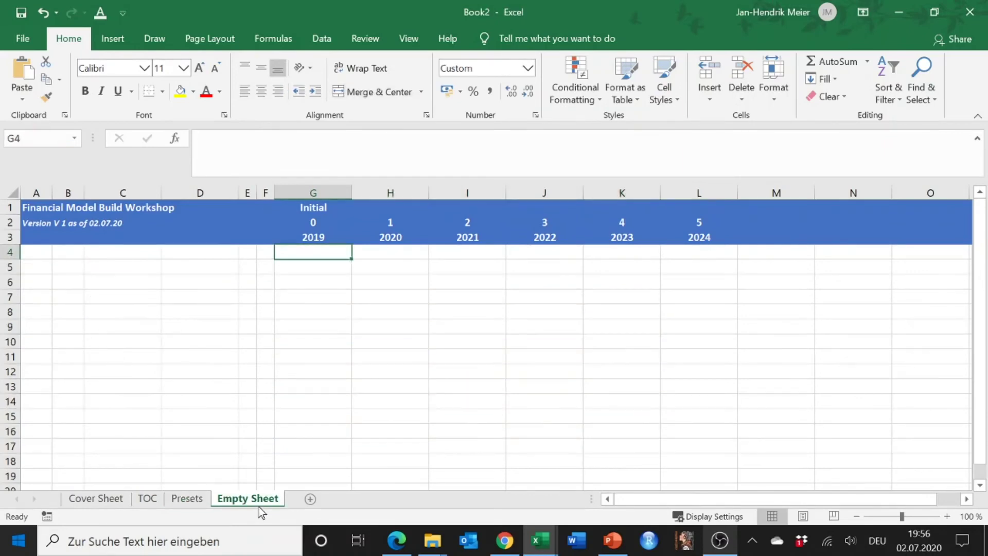
right_click(265, 501)
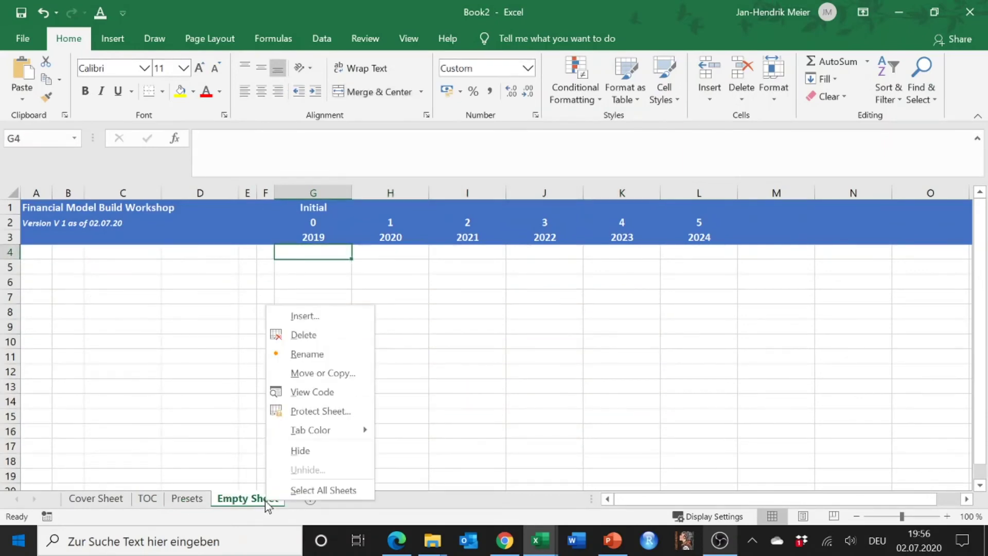
click(339, 380)
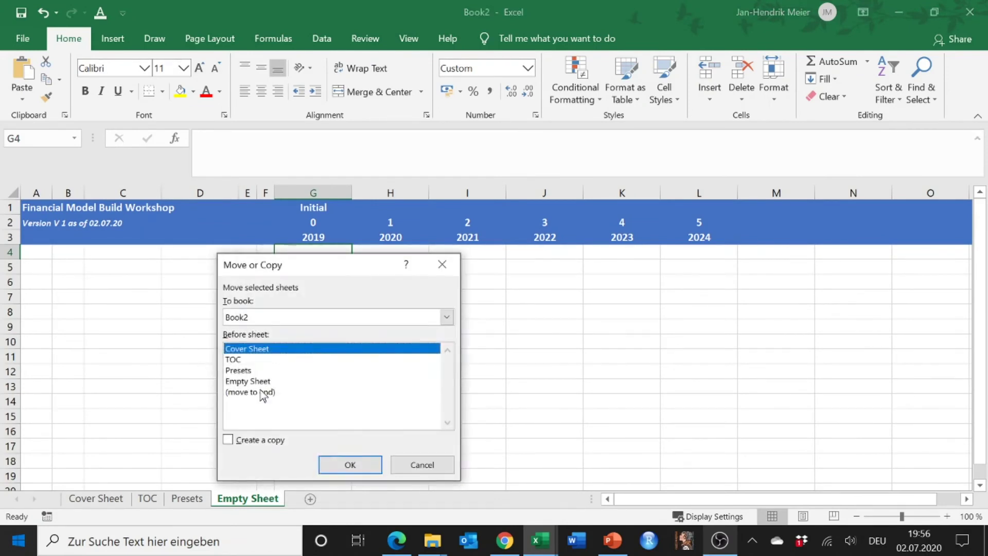
click(274, 444)
click(332, 461)
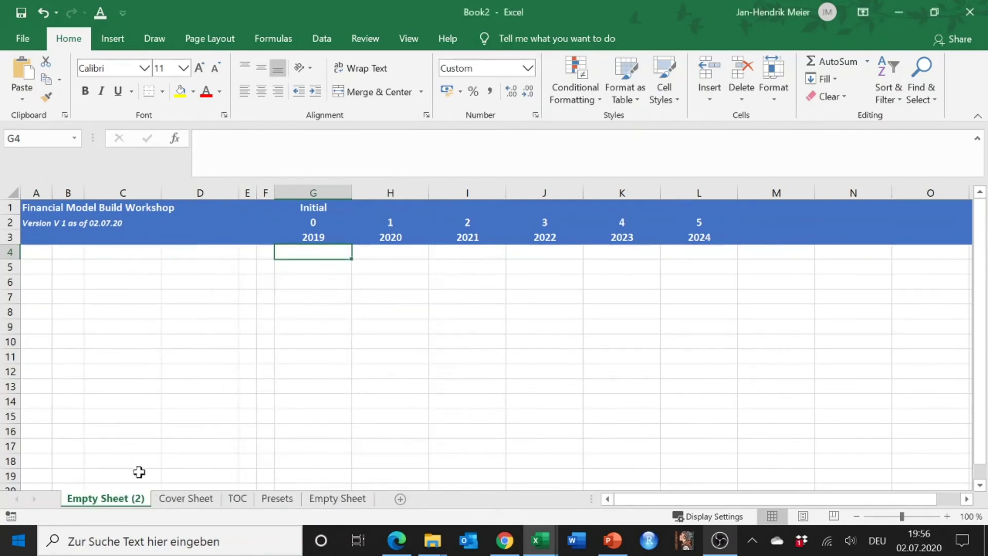
Place the copied sheet between Presets and Empty Sheet and rename it as Sales.
drag(124, 500, 306, 499)
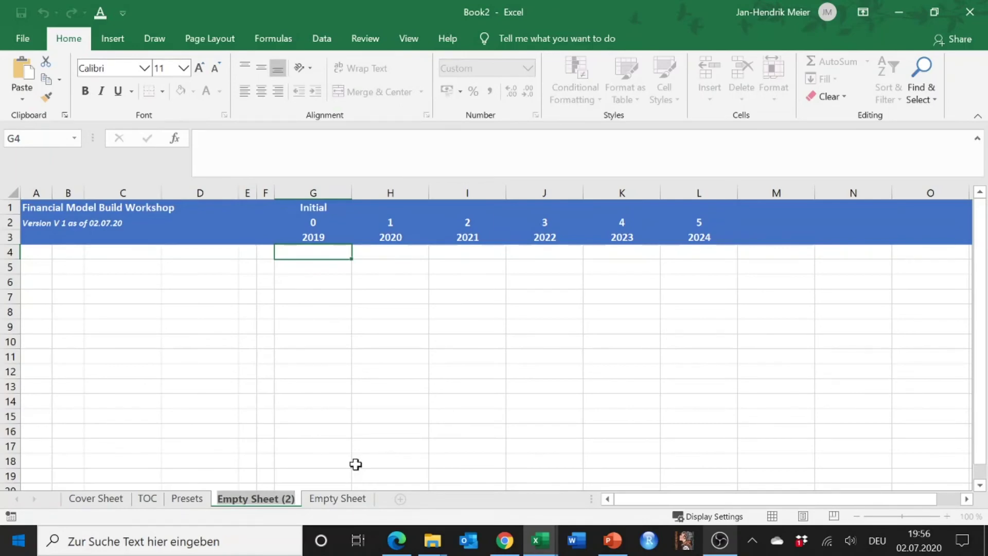
text(Sales)
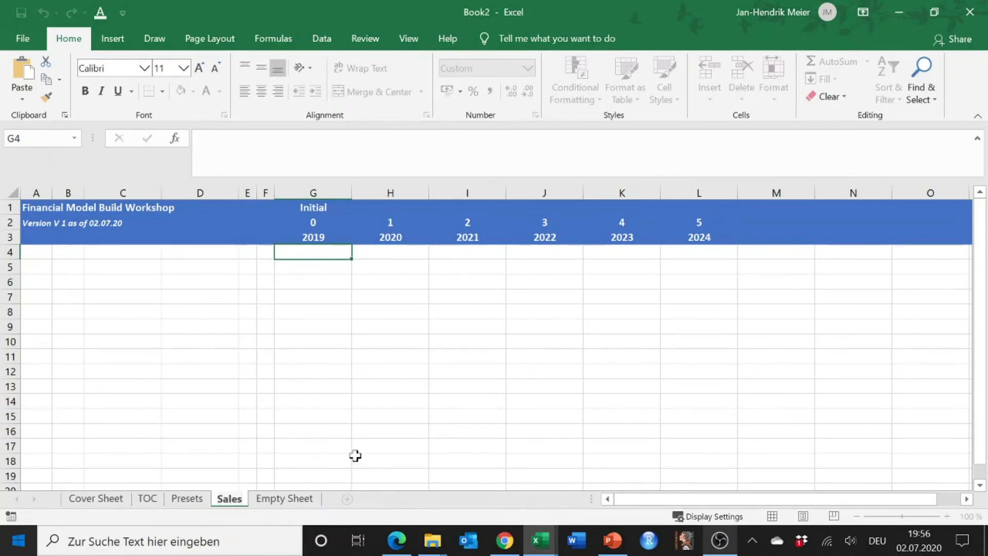
key(Return)
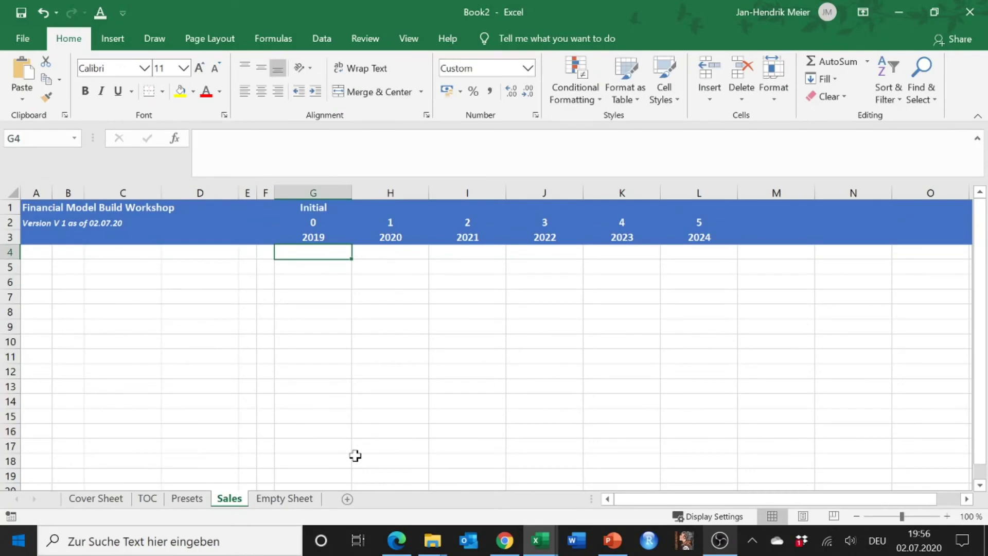
Color the tabs of the Cover Sheet, TOC and Presets sheets dark blue as a group.
click(110, 500)
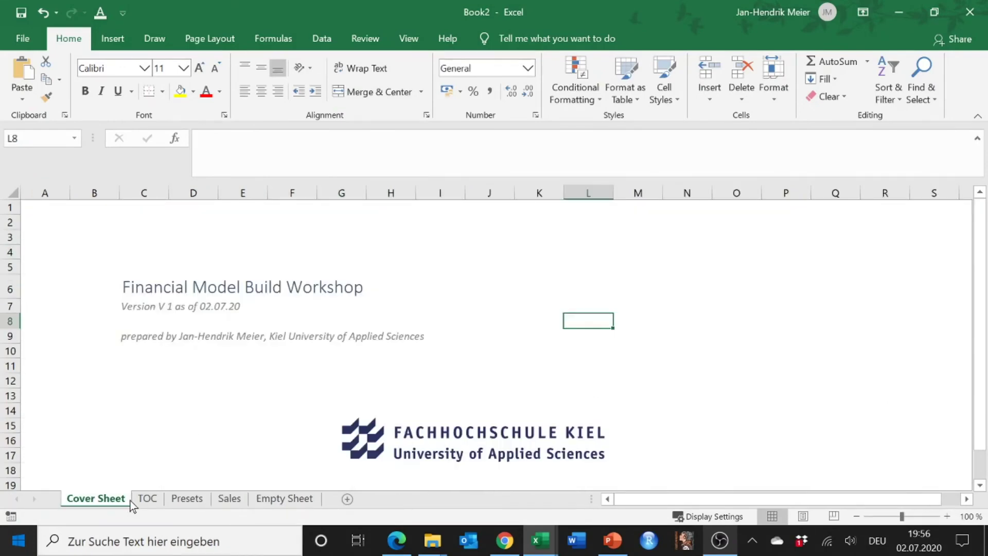
ctrl+click(148, 498)
ctrl+click(187, 498)
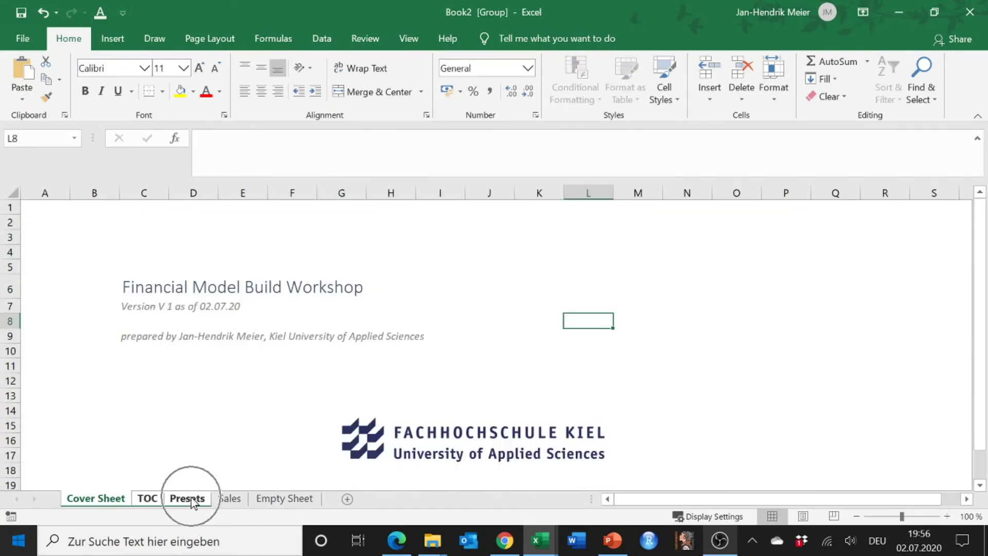
right_click(190, 500)
mouse_move(246, 407)
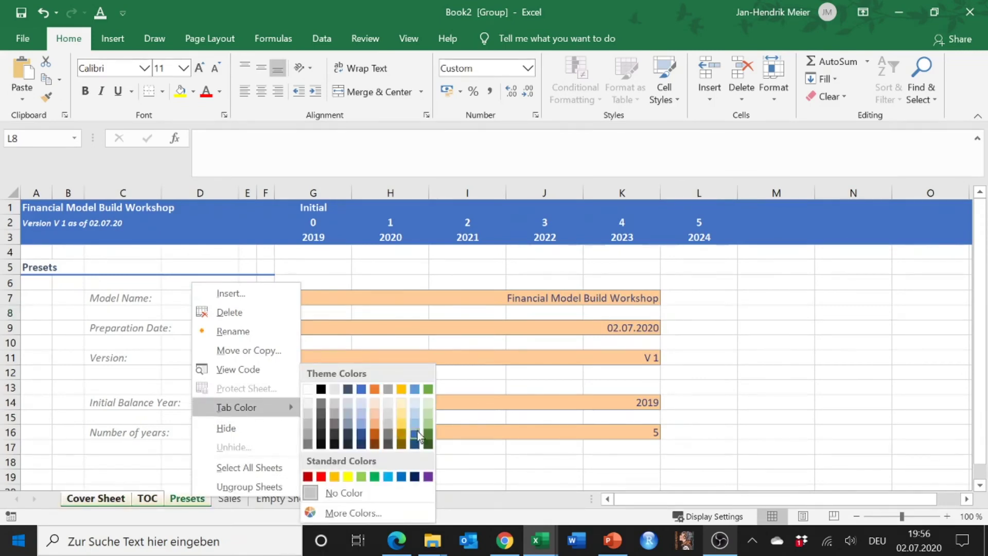
click(362, 434)
click(295, 501)
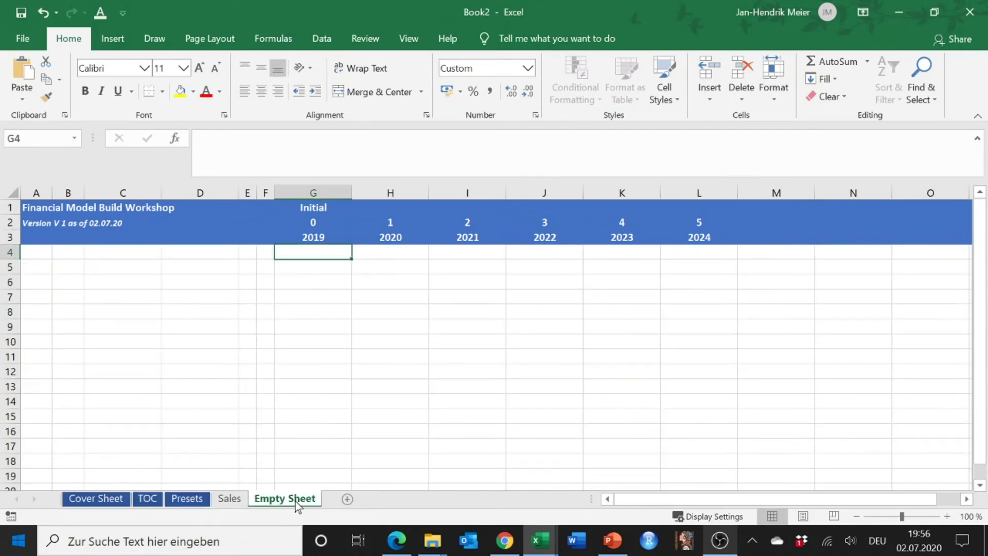
right_click(296, 501)
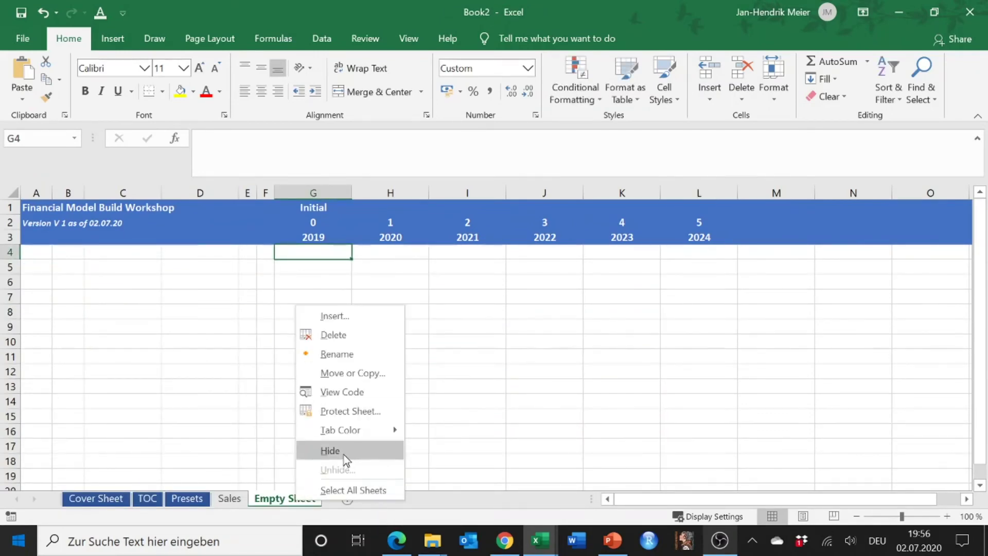
click(228, 507)
Give the Sales sheet's tab an orange color.
click(229, 501)
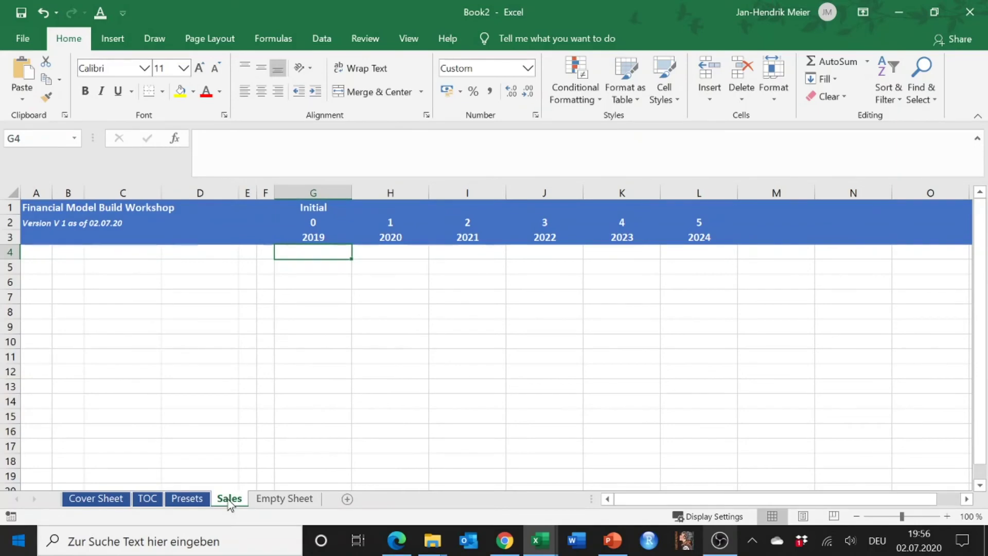
right_click(229, 502)
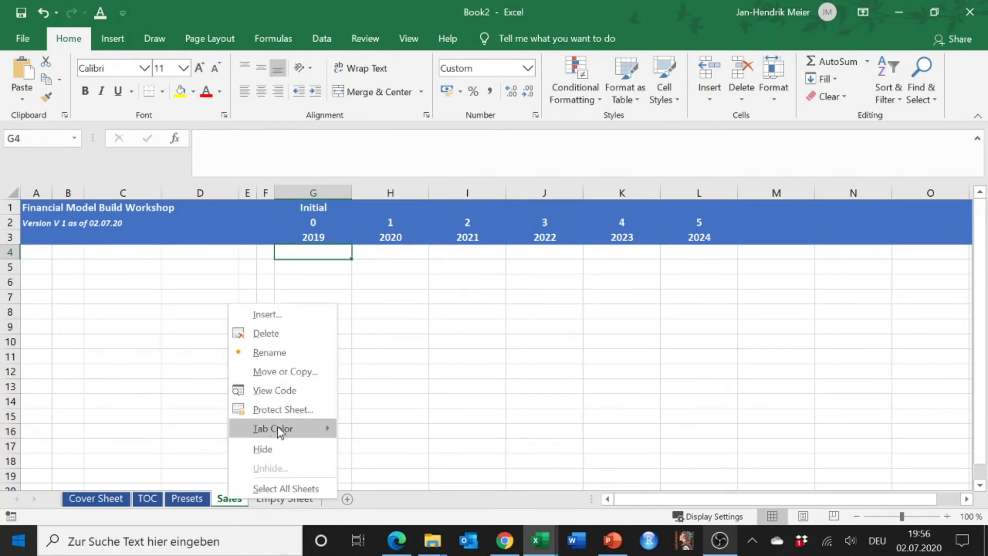
mouse_move(279, 428)
click(413, 438)
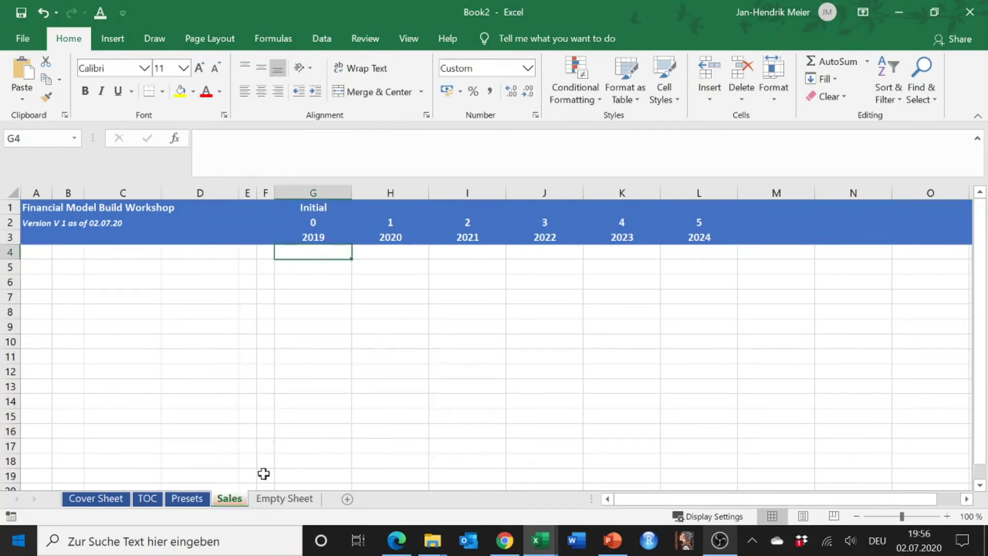
Enter the heading "Sales" in cell A5 of the Sales sheet.
click(48, 267)
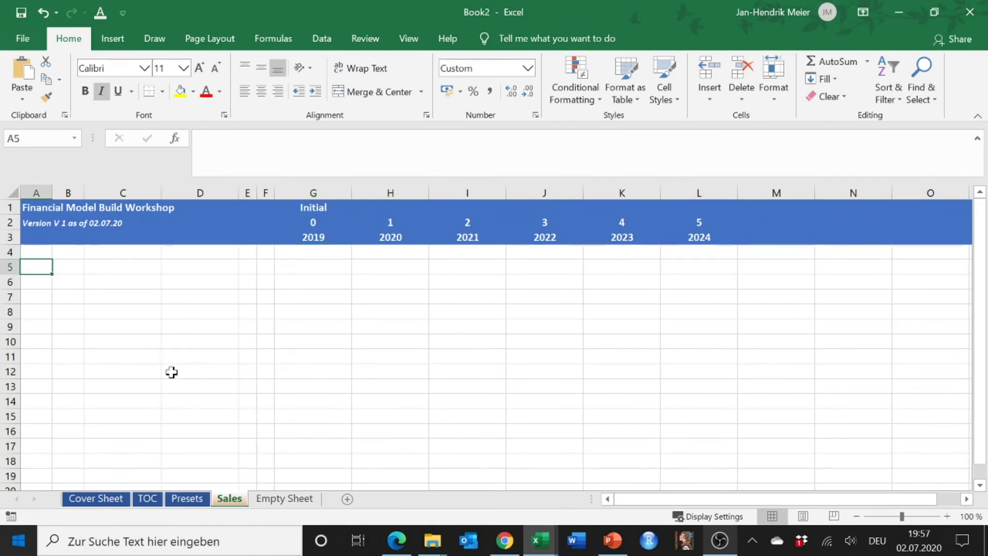
text(Sal)
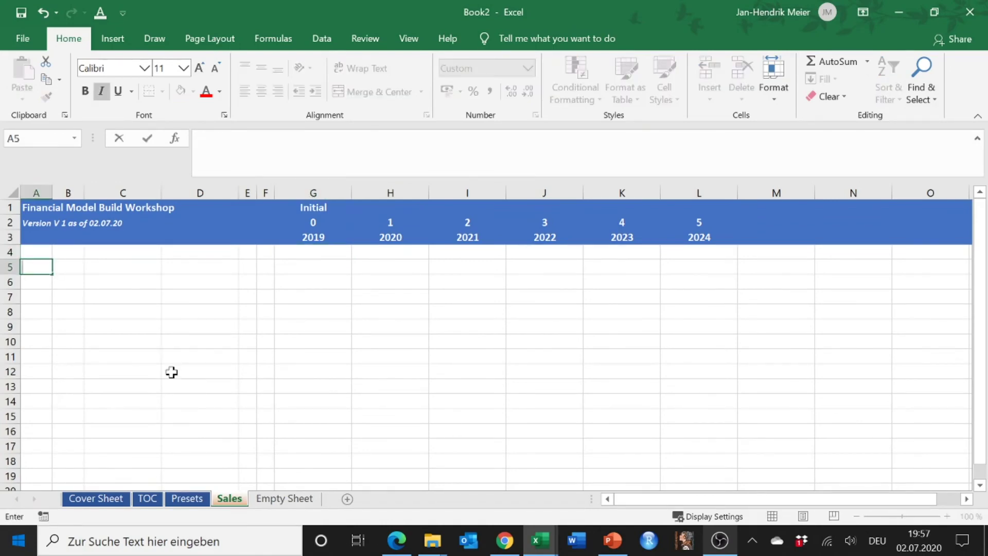
text(es)
key(Return)
key(Up)
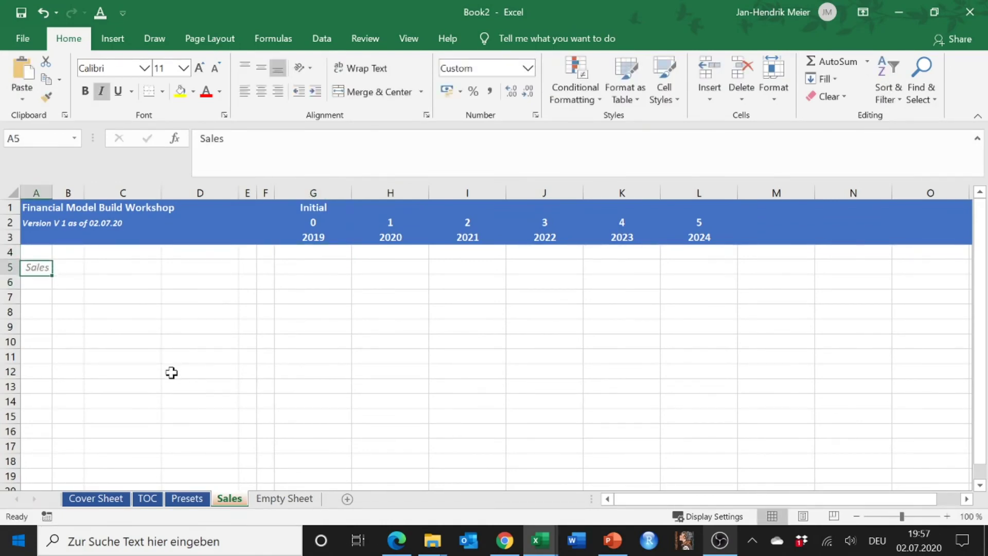
Apply the Heading 1 cell style to cells A5:F5 of the Sales sheet.
drag(38, 266, 251, 265)
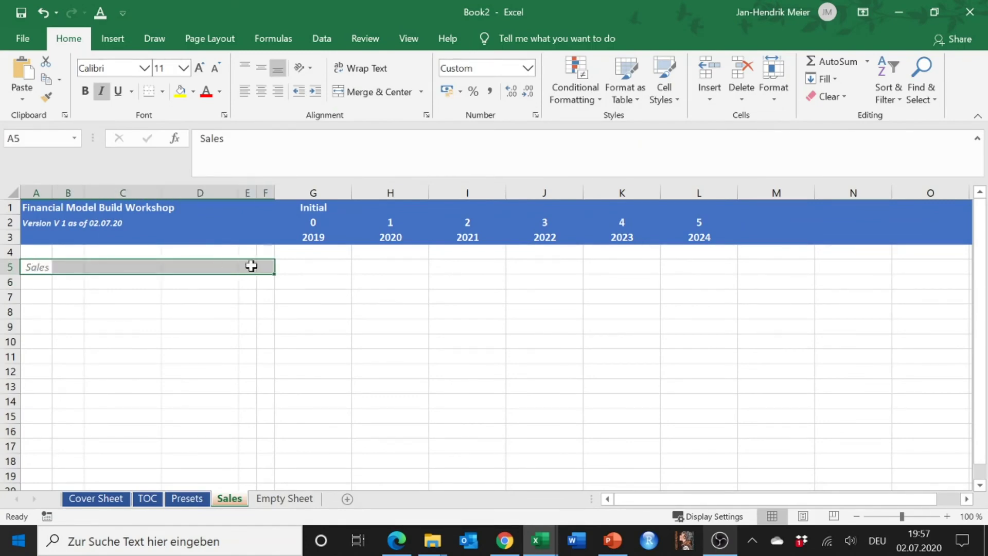
click(663, 98)
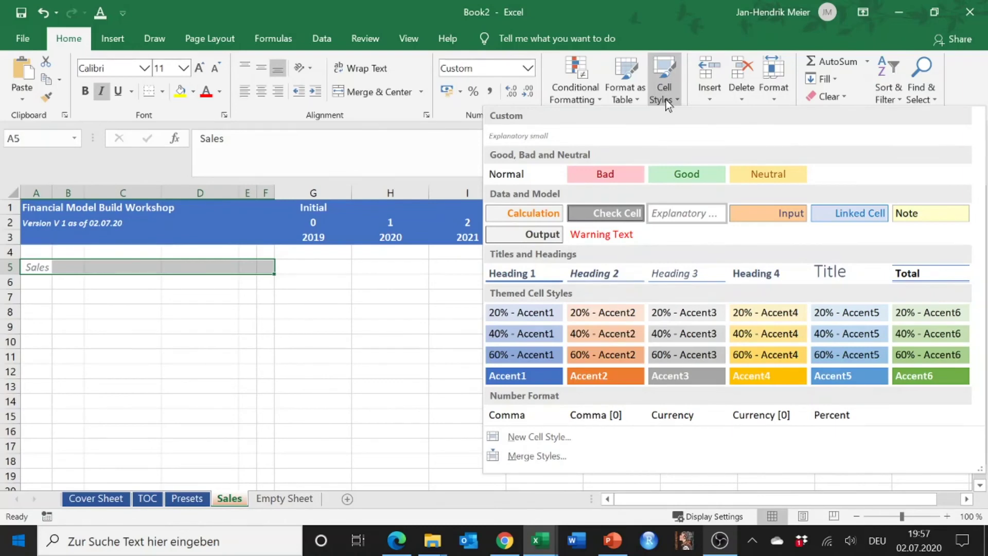
click(543, 276)
Enter the row label "Volume (V)" in cell C8 of the Sales sheet.
click(126, 315)
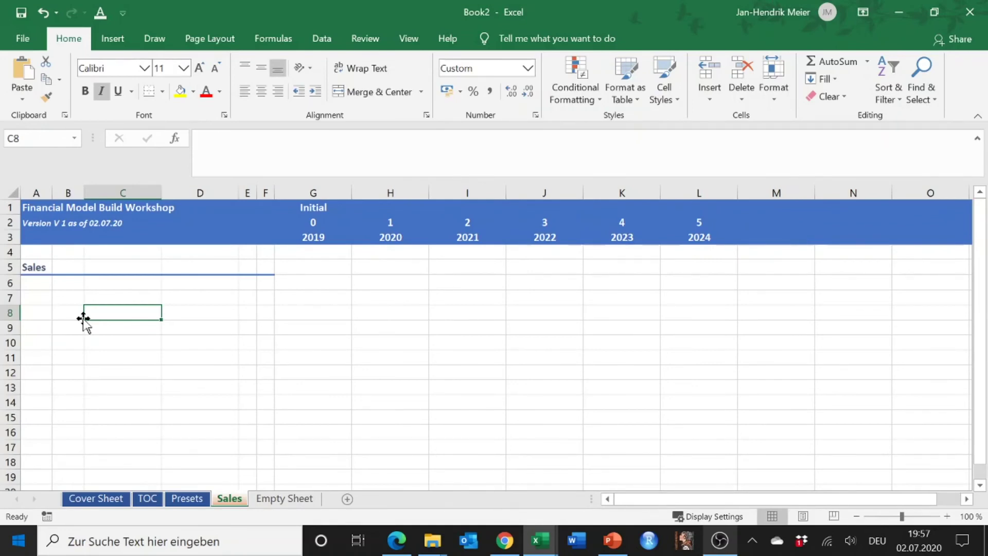
click(95, 300)
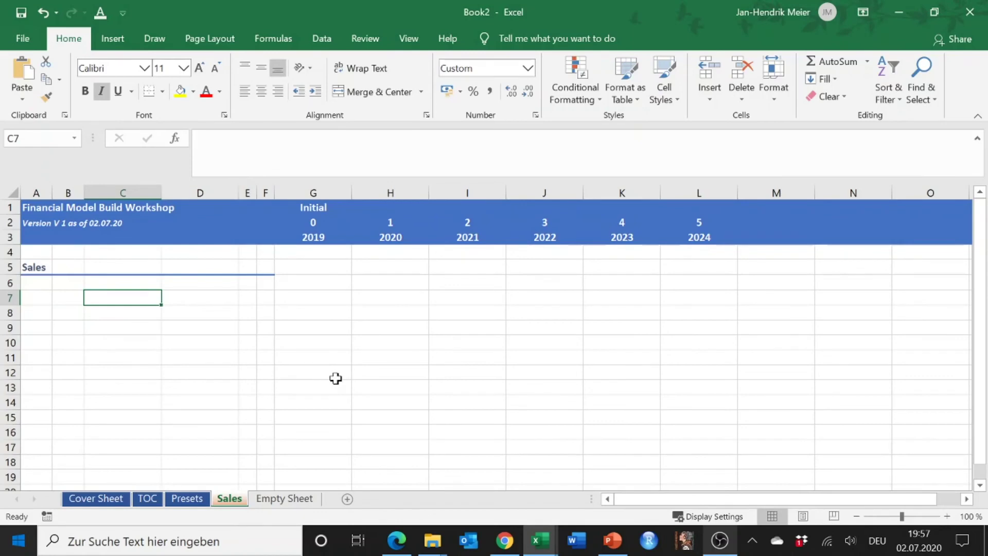
key(Down)
text(Volume (V))
key(Return)
Enter the row label "Volume Growth (vg)" in cell C7, above the volume row.
key(Up)
key(Up)
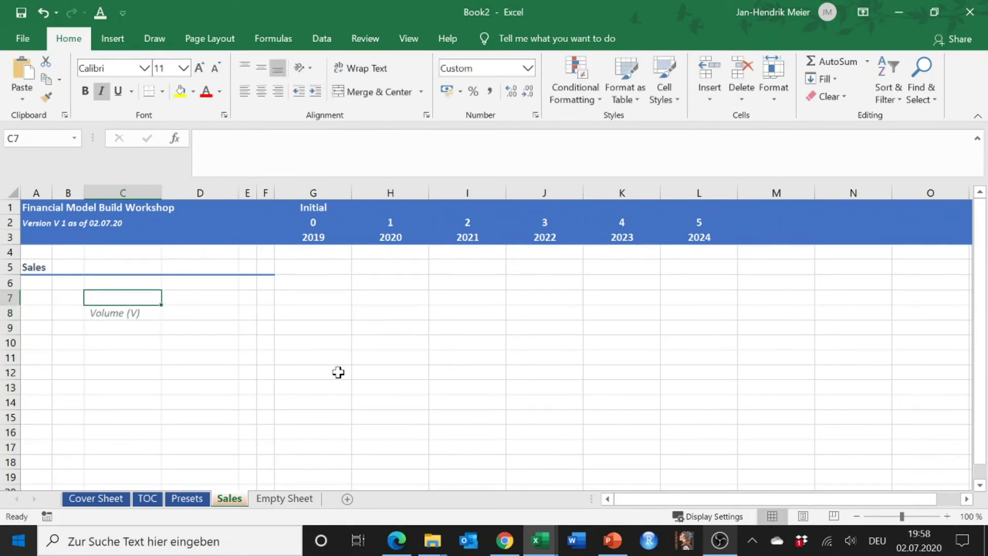
text(Volume)
key(BackSpace)
key(BackSpace)
text(ume )
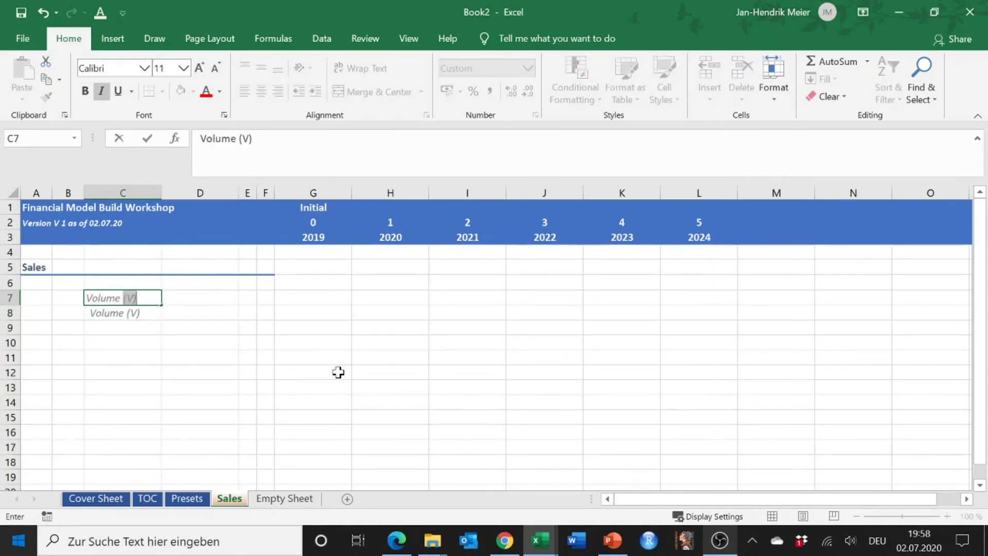
text(Growth )
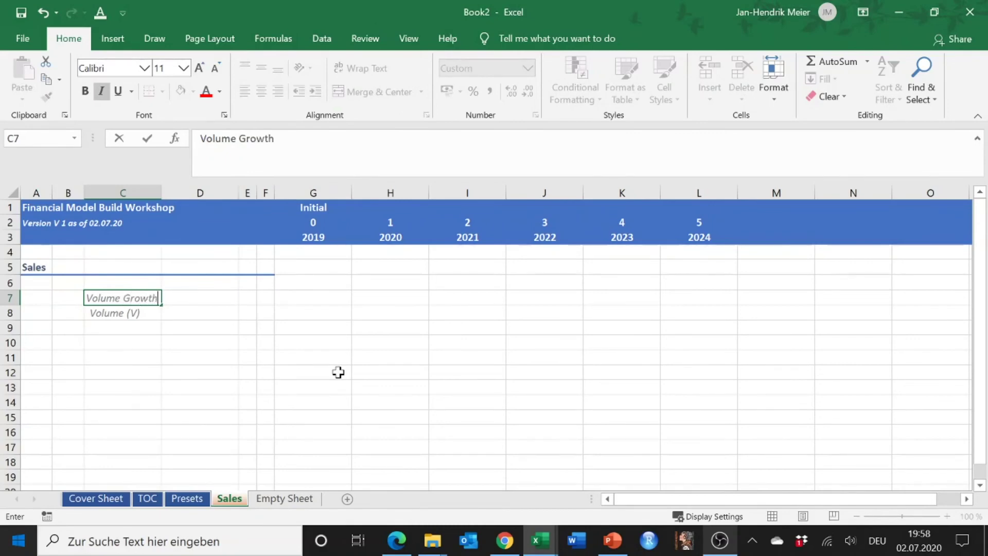
text((vg)
key(Return)
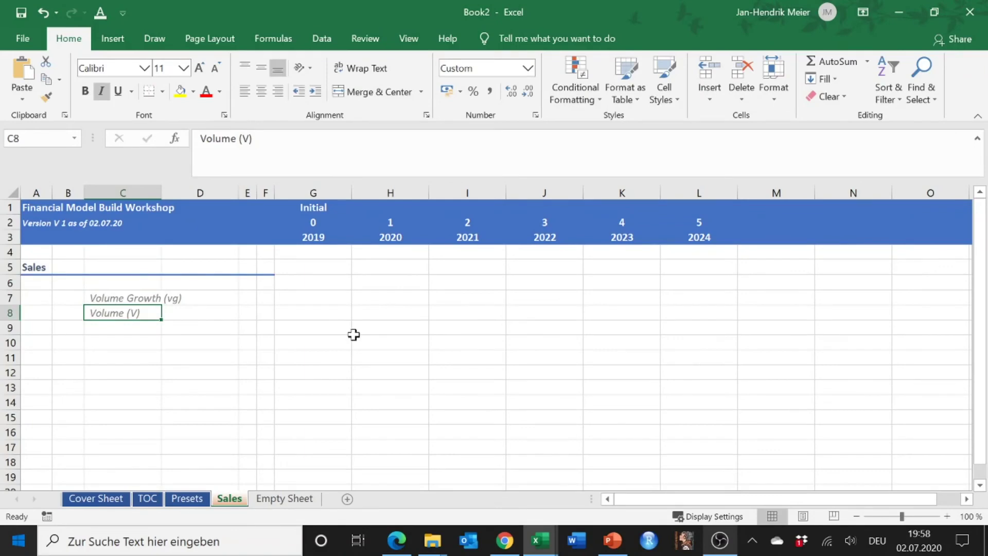
Add the explanatory formula text "V = VPY x vg" in cell D8, formatting PY as subscript.
key(Right)
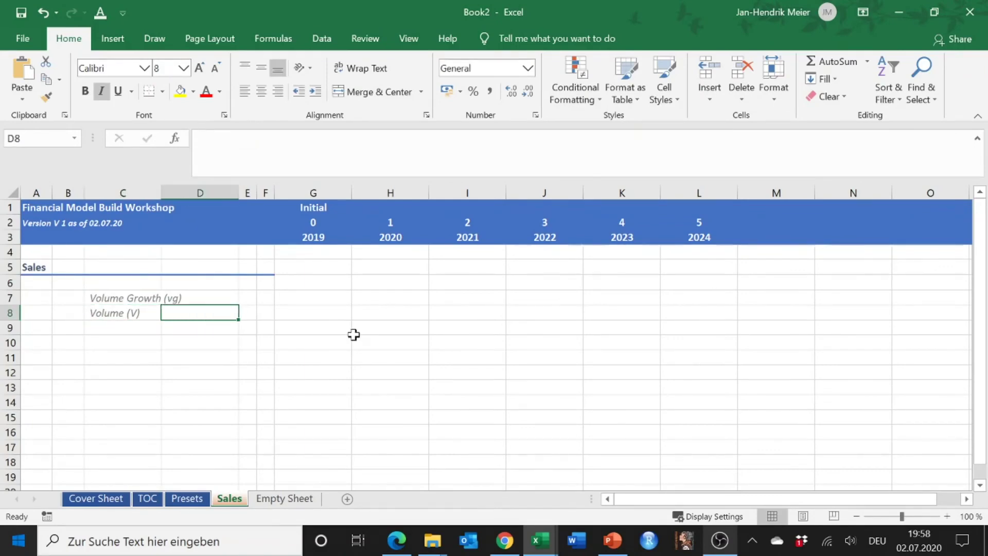
text(V)
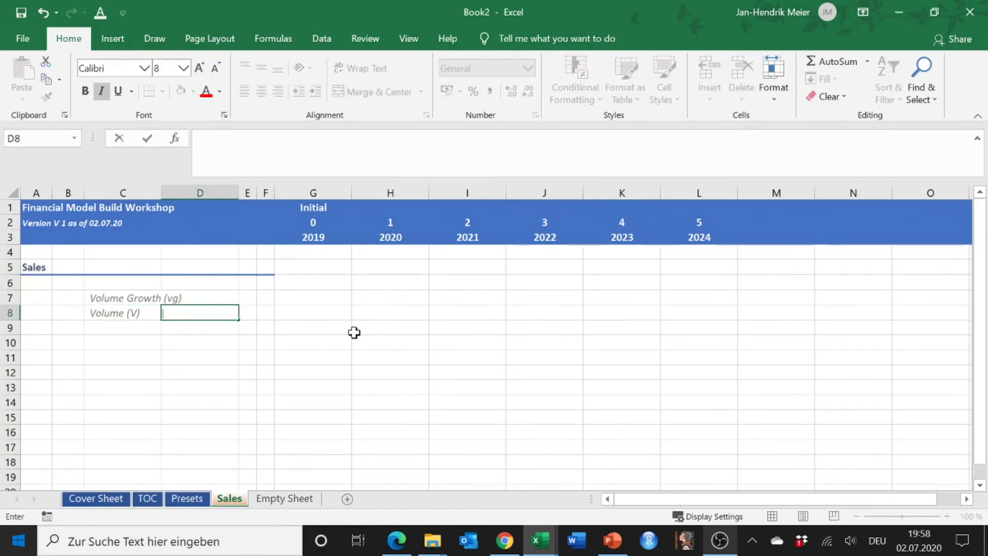
text( = VPY x vg)
drag(235, 139, 223, 138)
click(224, 114)
click(308, 288)
click(564, 429)
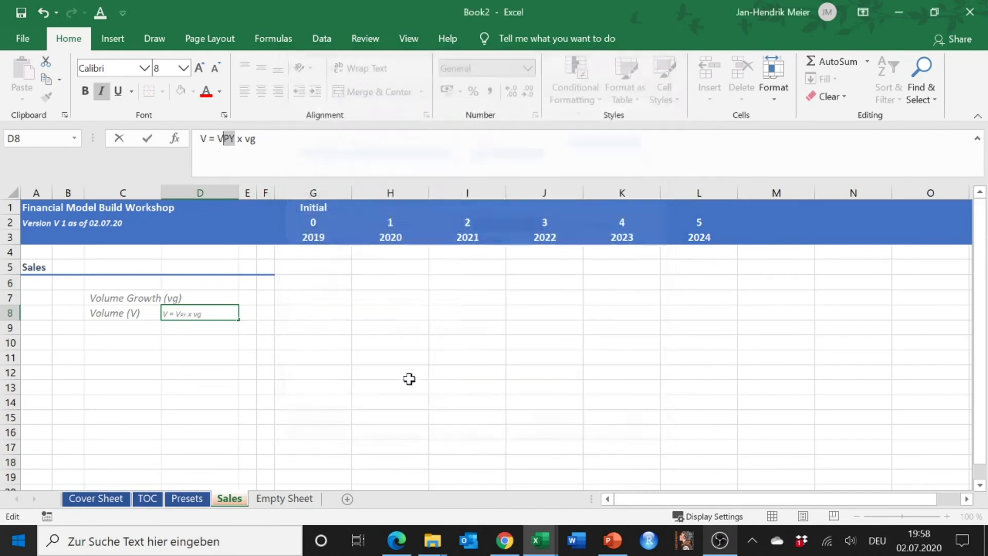
click(380, 339)
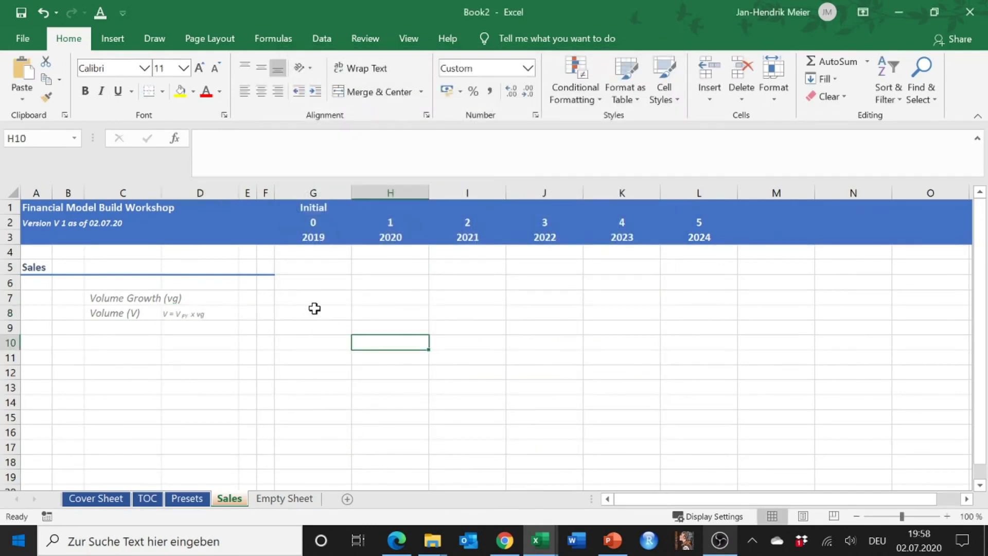
Enter 150,000 as the initial 2019 volume in cell G8 of the Sales sheet.
click(312, 312)
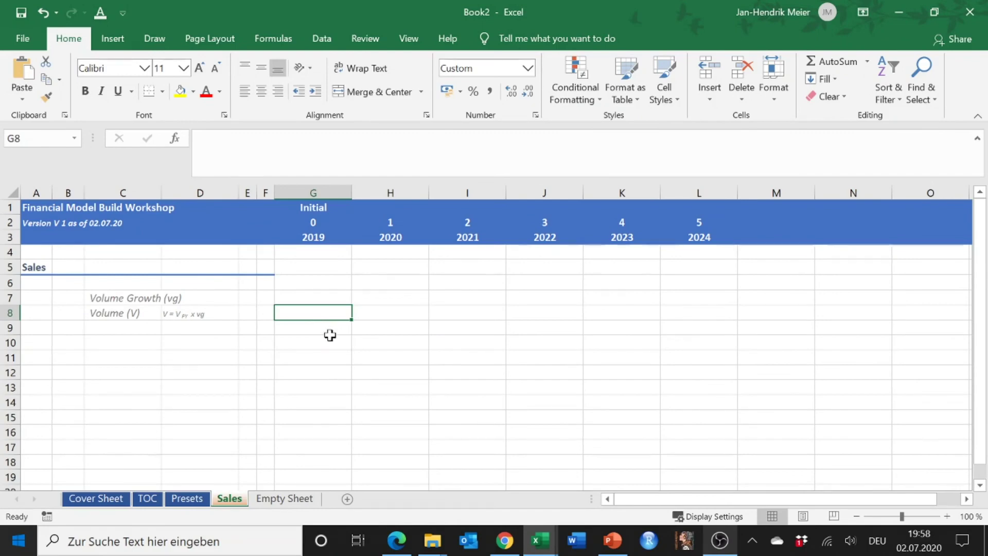
text(15)
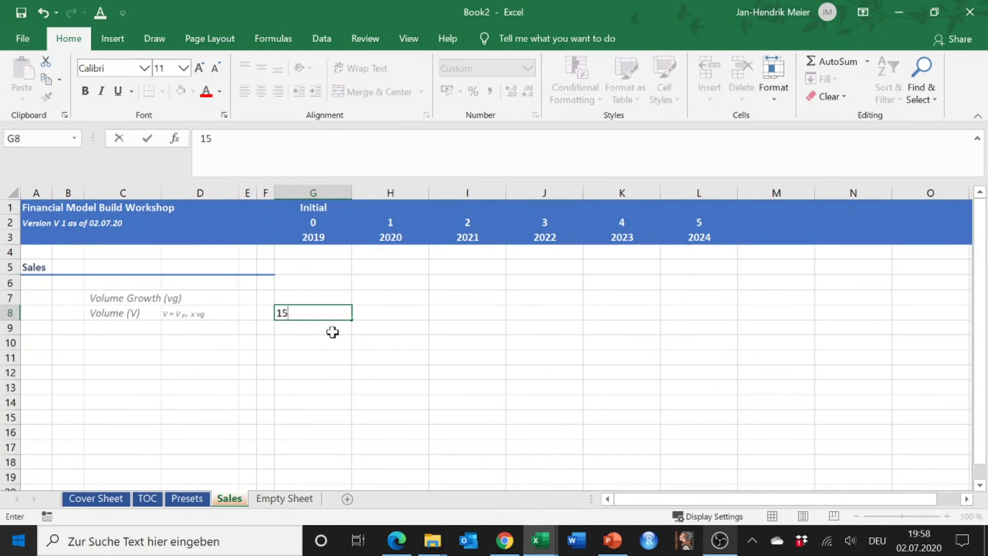
text(0,00000)
key(Return)
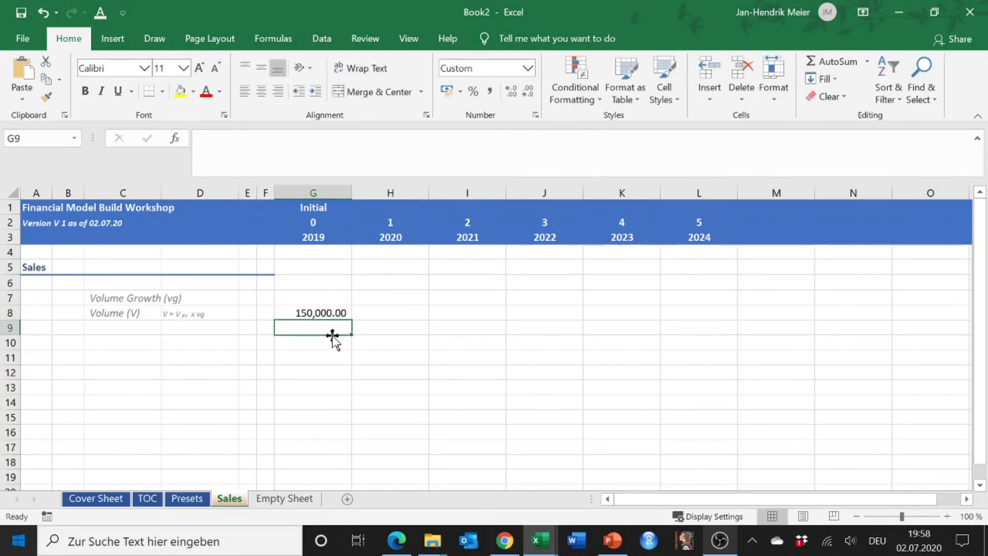
key(Up)
key(Right)
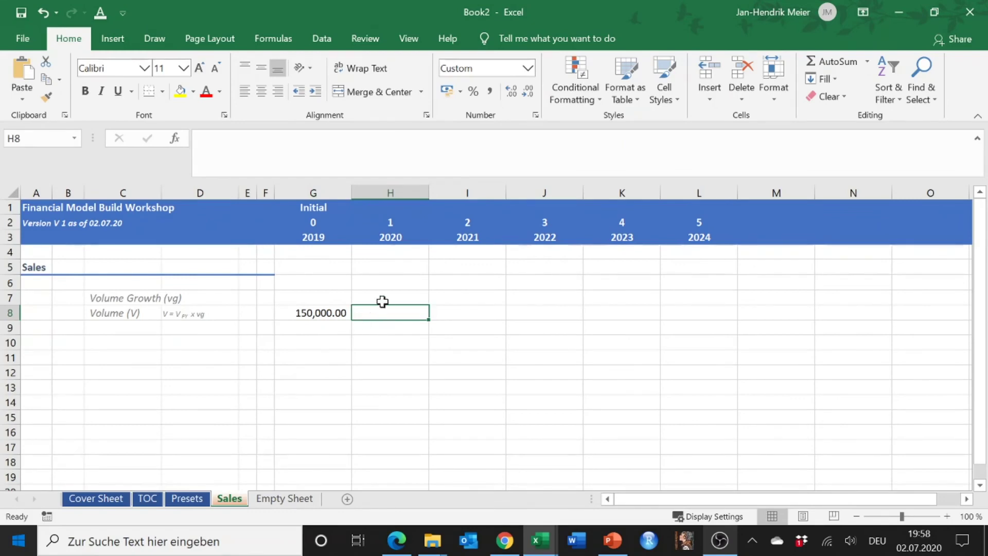
Apply the Input cell style to the volume growth cells H7:L7.
drag(382, 298, 702, 302)
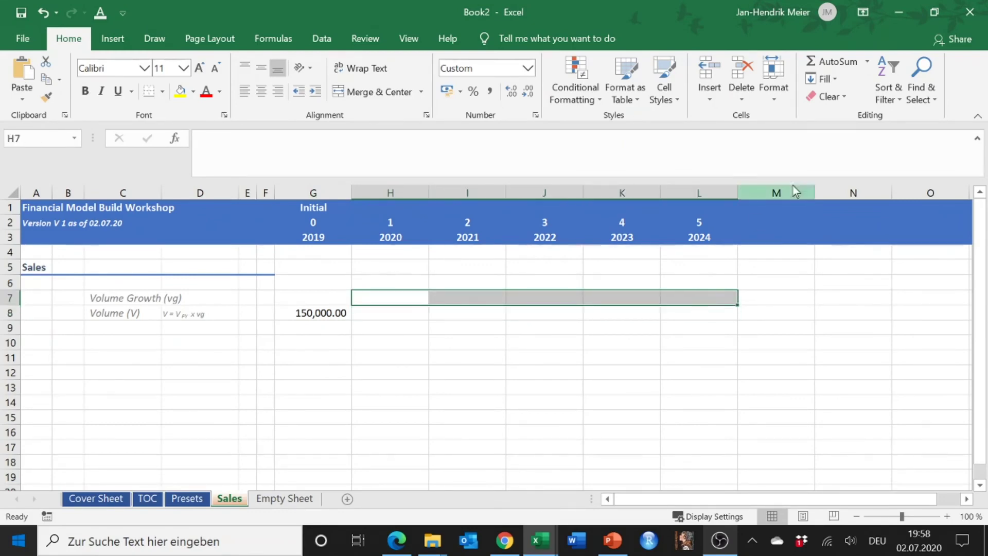
click(672, 99)
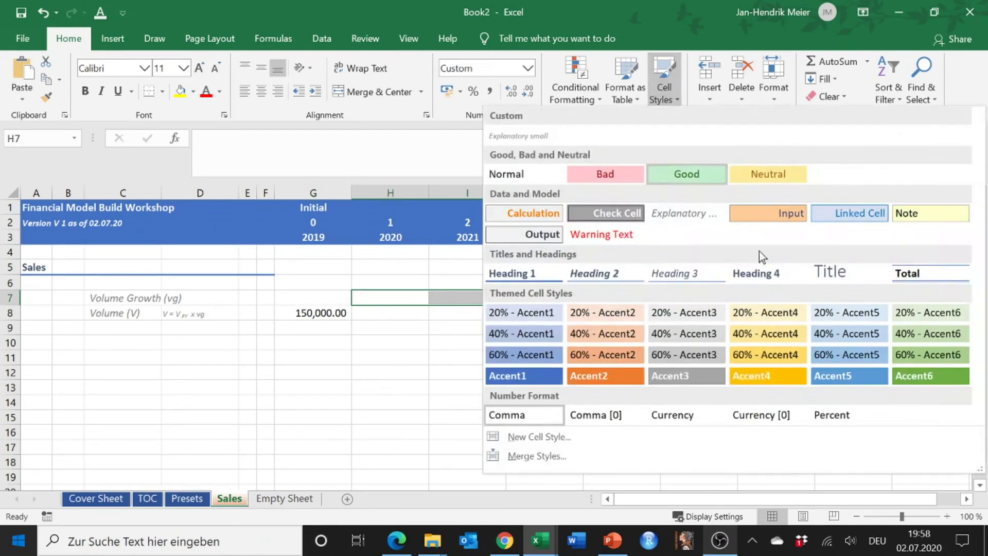
click(777, 215)
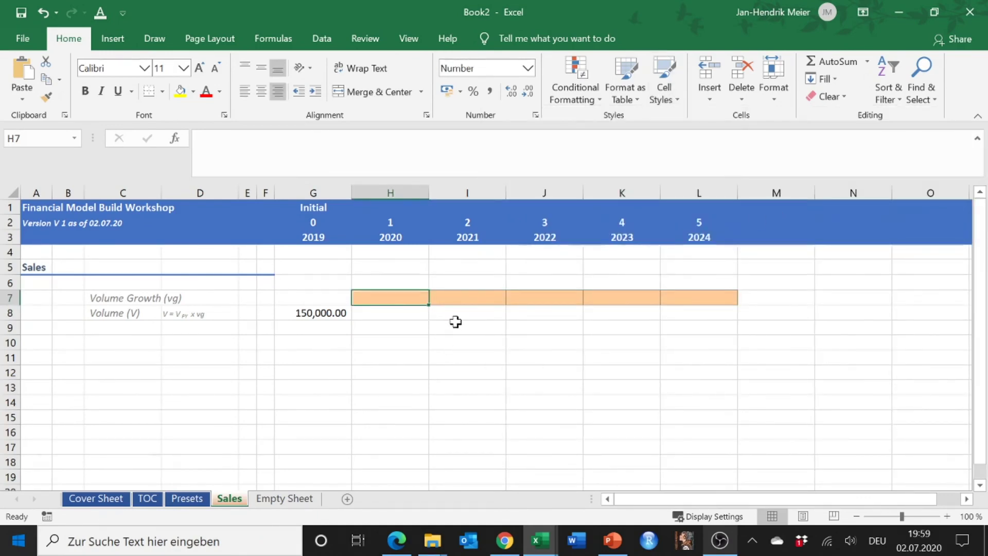
Enter 3% volume growth in H7, format it as a percentage with one decimal, and fill it across to L7.
text(3)
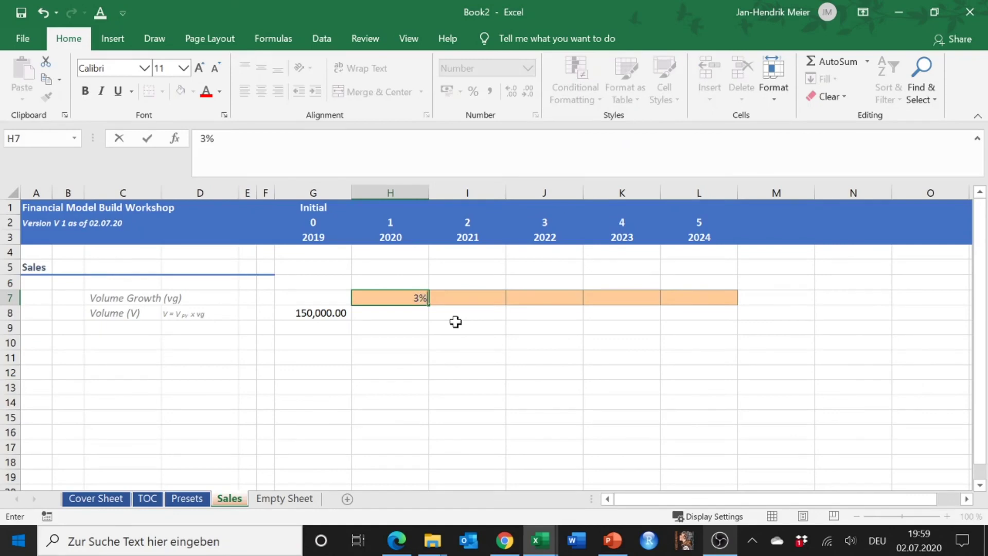
text(%)
key(Return)
key(Up)
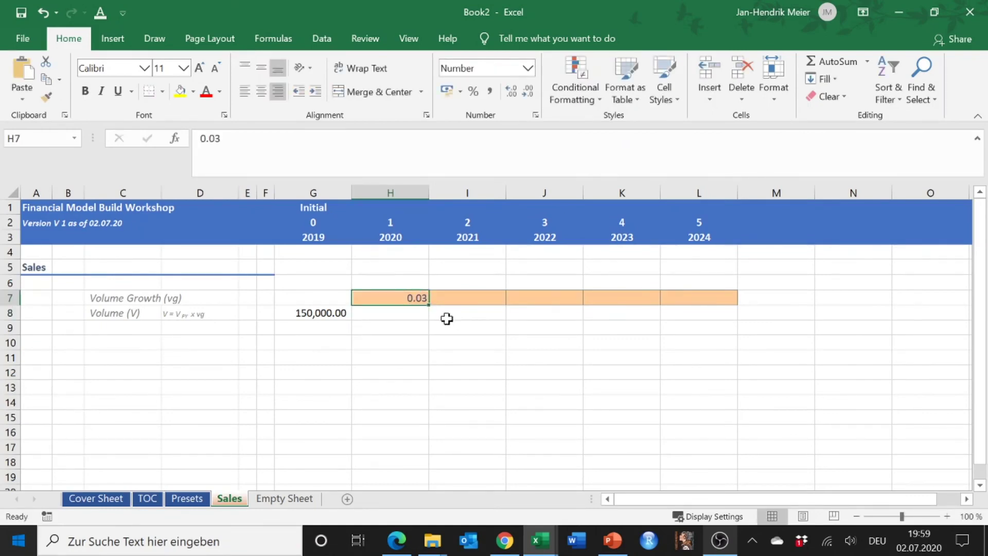
click(473, 91)
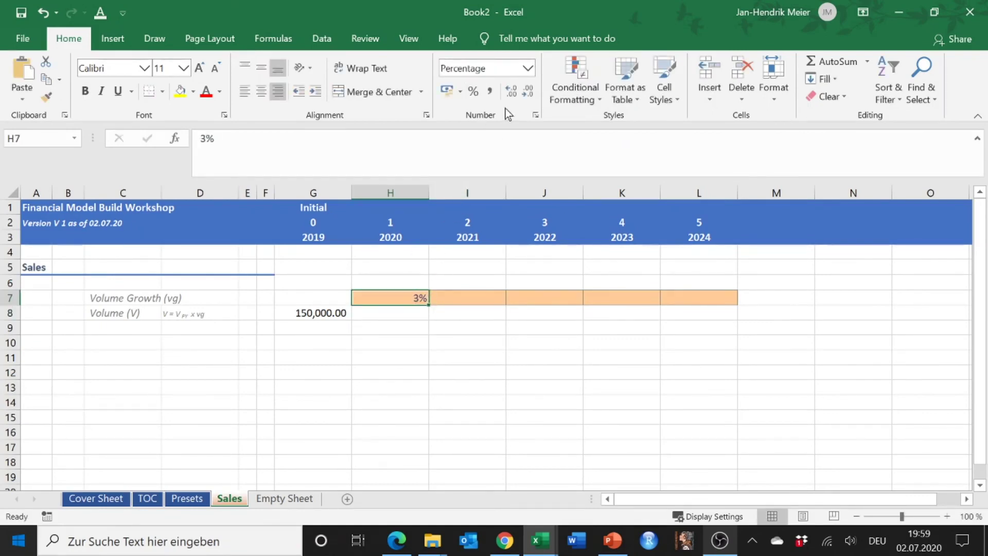
drag(427, 304, 731, 300)
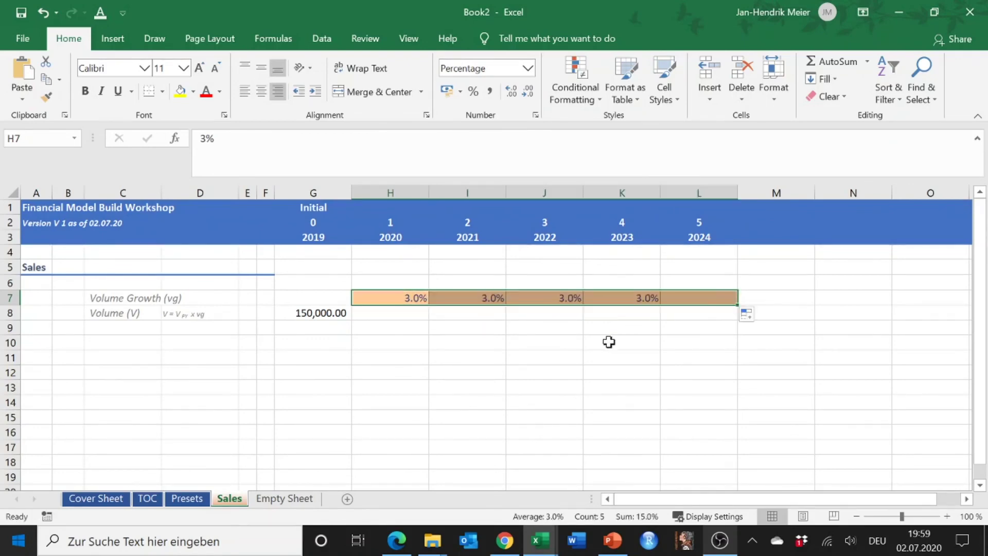
Apply the Calculation cell style to H8 and enter the volume formula =G8*H7.
click(384, 314)
click(660, 98)
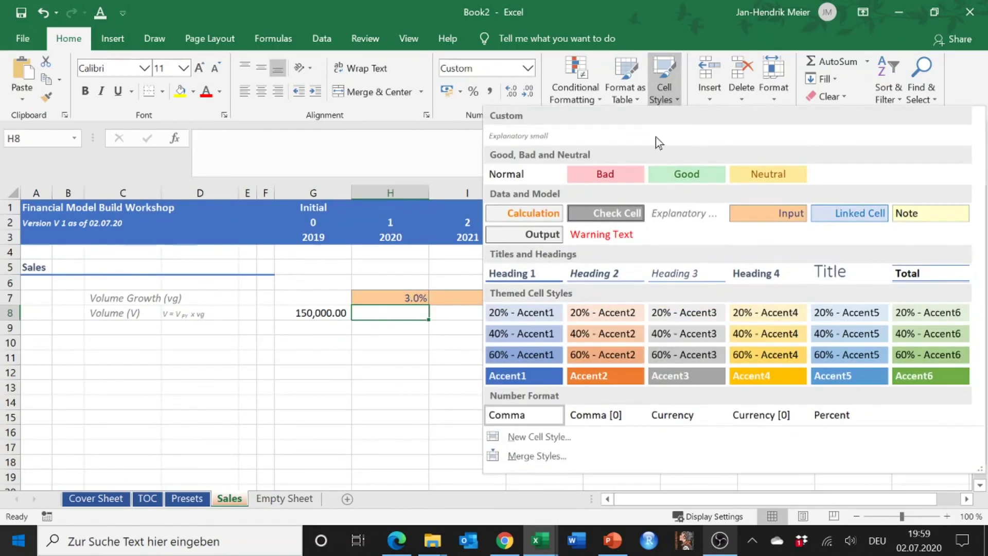
click(555, 209)
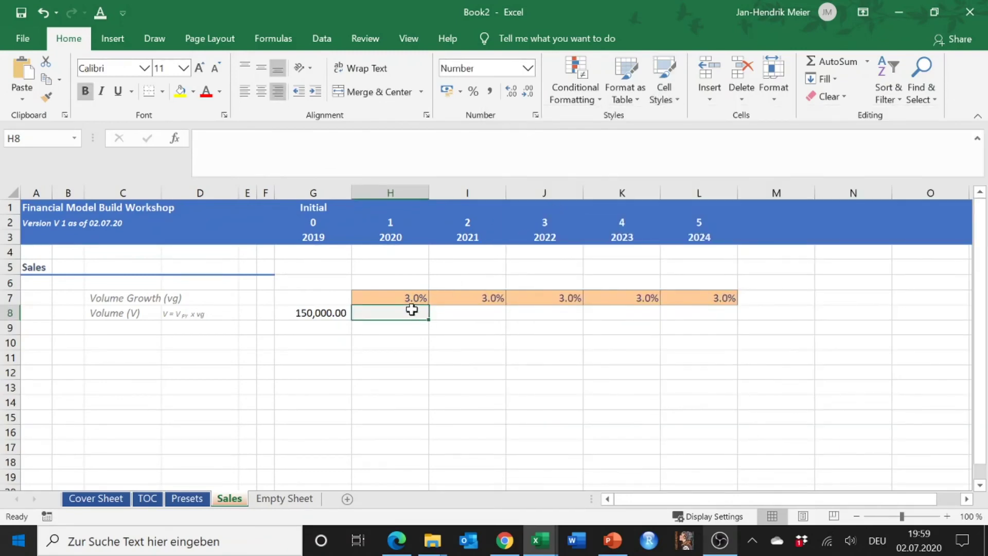
text(=)
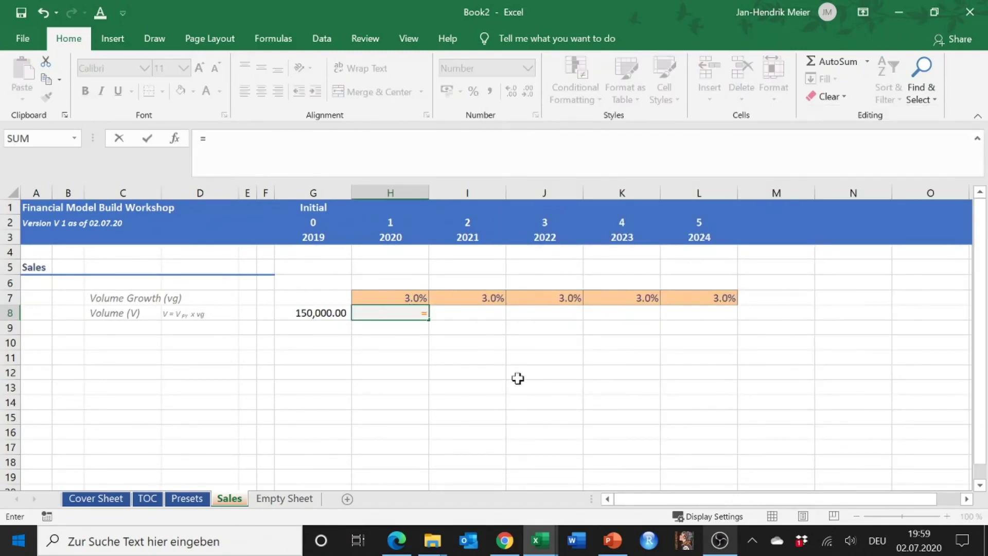
key(Left)
text(*)
key(Up)
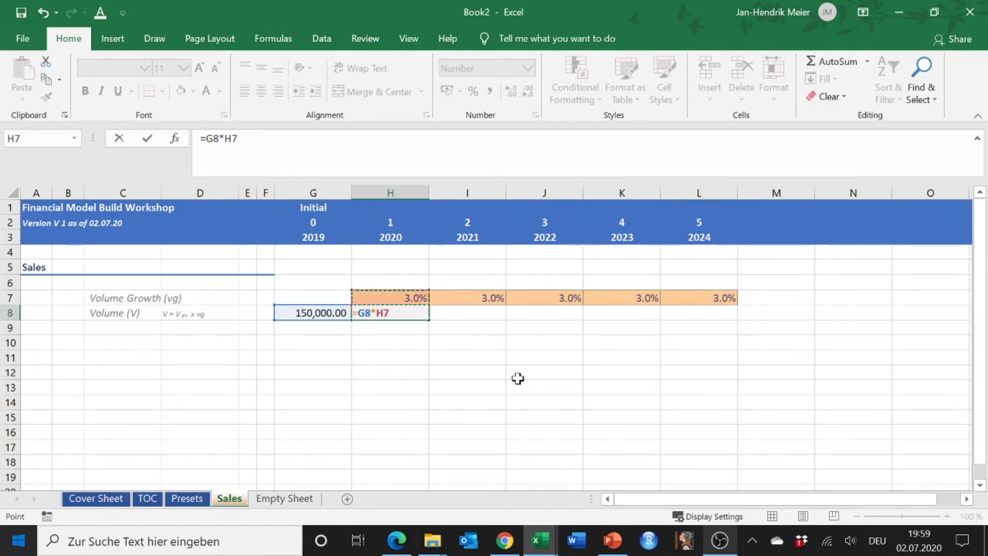
key(Return)
key(Up)
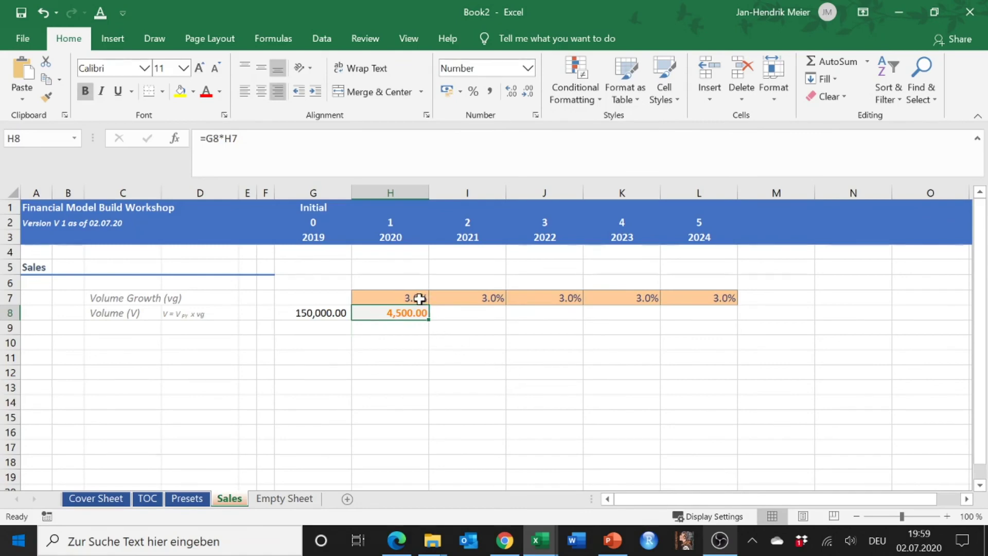
Change the explanatory formula text in D8 to "V = VPY x (1 + vg)".
click(199, 315)
double_click(198, 314)
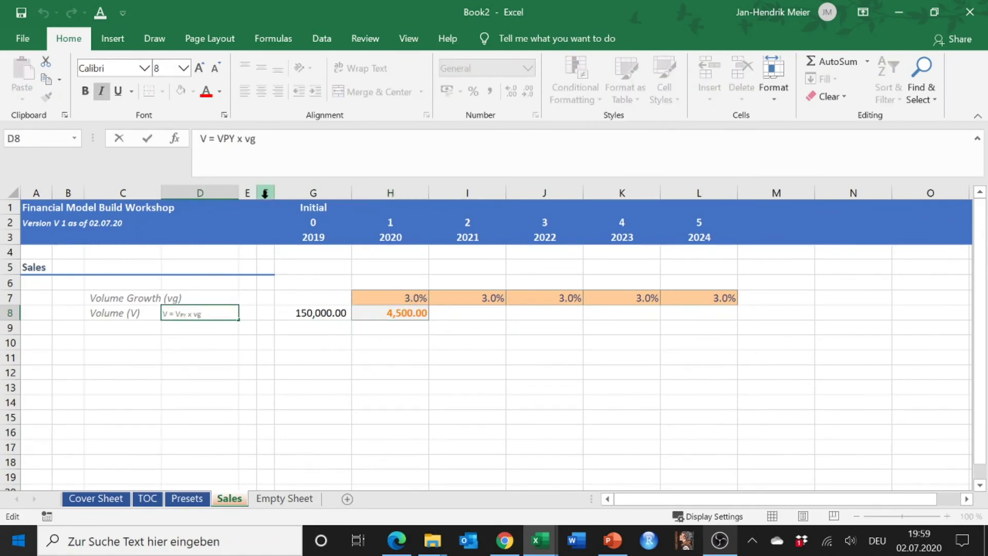
text((1 +)
key(Return)
Correct the volume formula in H8 to =G8*(1+H7) and fill it across to L8.
key(Up)
key(Right)
key(Right)
key(Right)
key(Right)
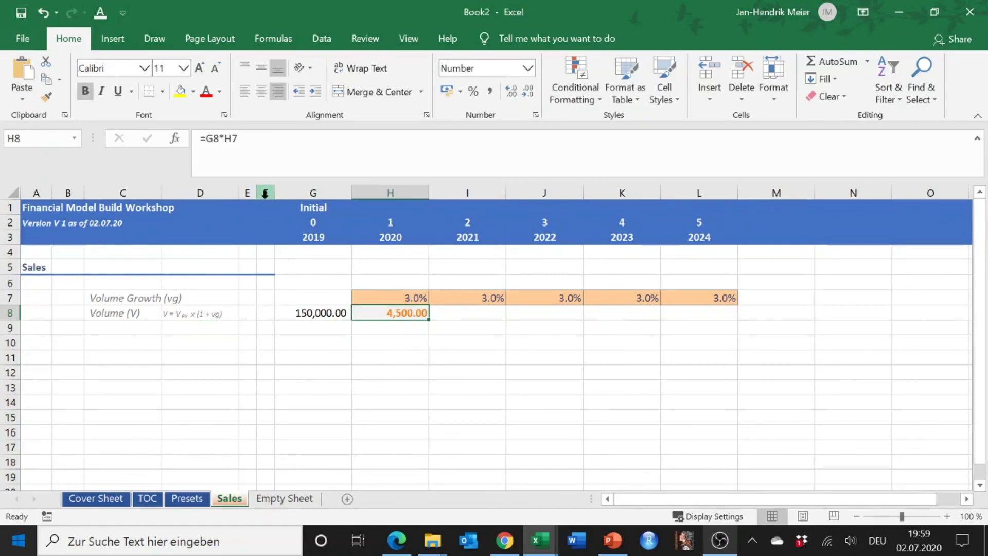
key(F2)
text((1+)
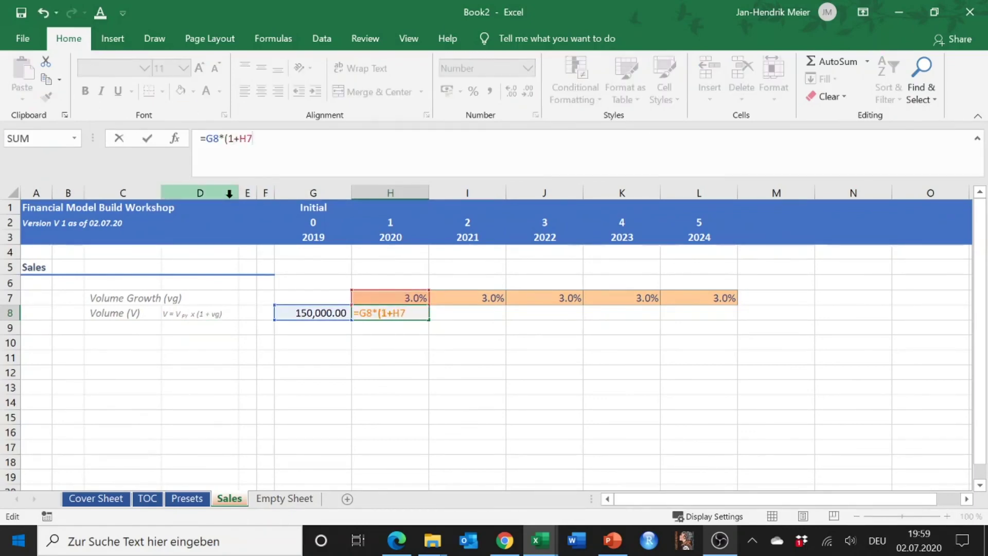
key(ctrl+Return)
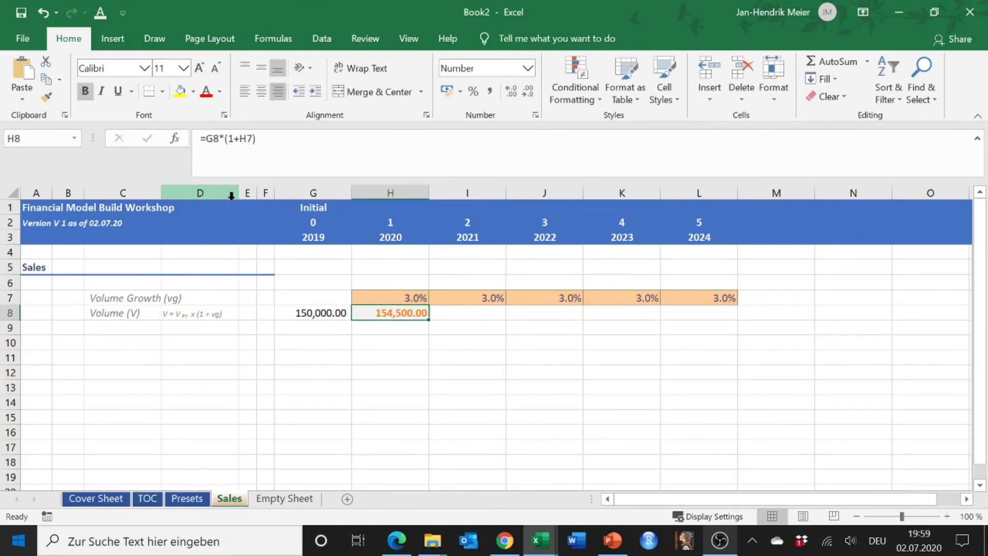
drag(429, 319, 745, 335)
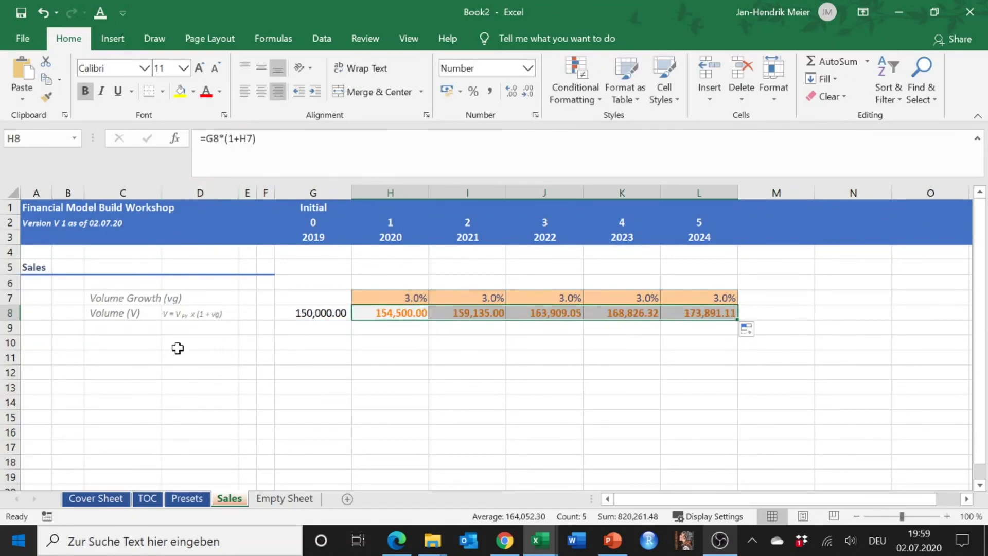
Enter the row labels "Price Growth (pg)" in C10 and "Price (P)" in C11.
click(121, 342)
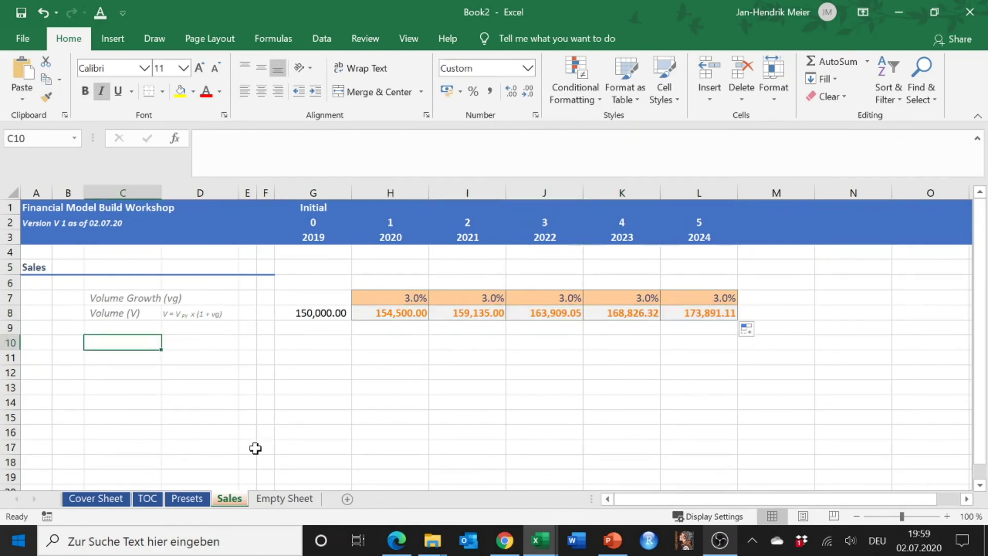
text(Price Growth (pg))
key(Return)
text(Price (P))
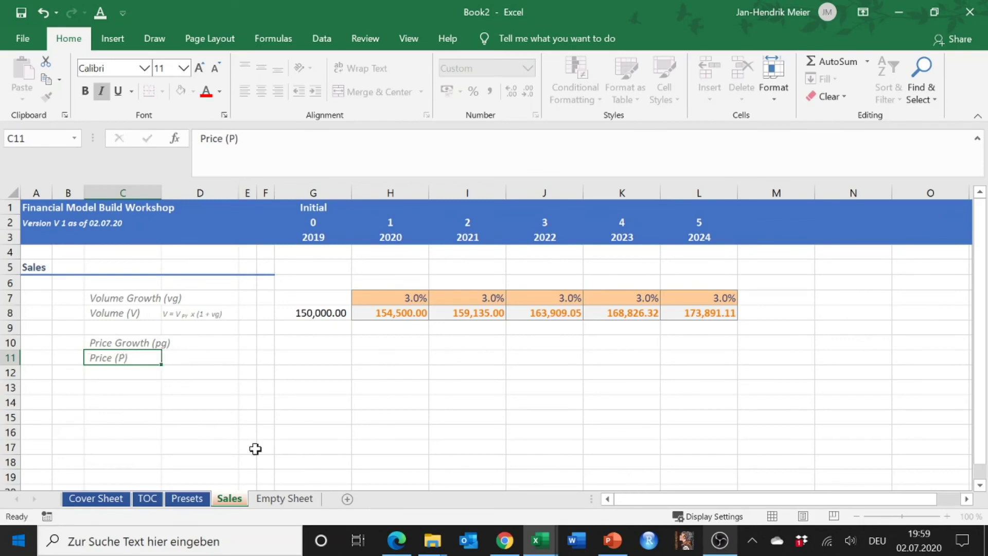
key(Return)
Enter the explanatory formula text "P = PY x (1 + pg)" in cell D11.
key(Up)
key(Right)
text(P)
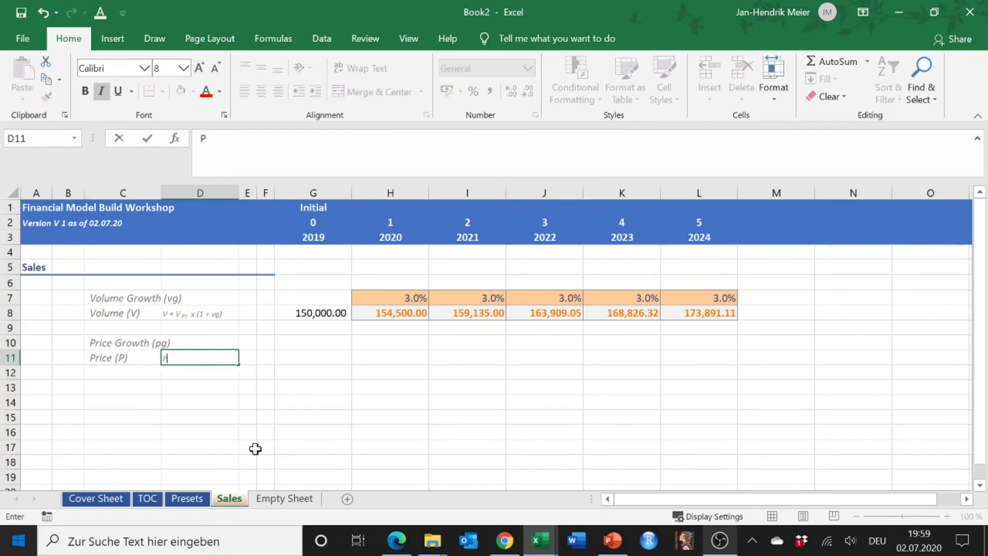
text( =)
text( P)
text(P)
text(Y x)
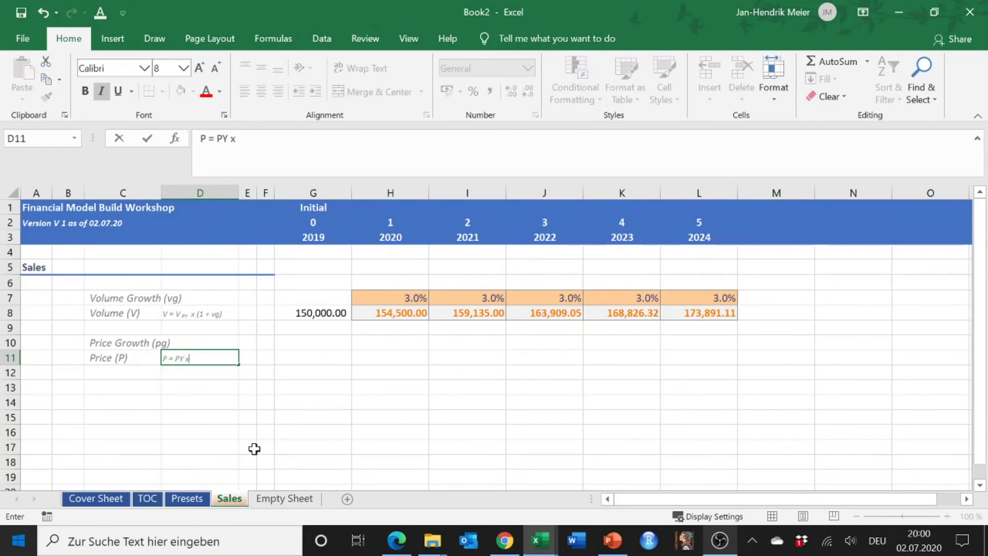
text( (1 + pg)
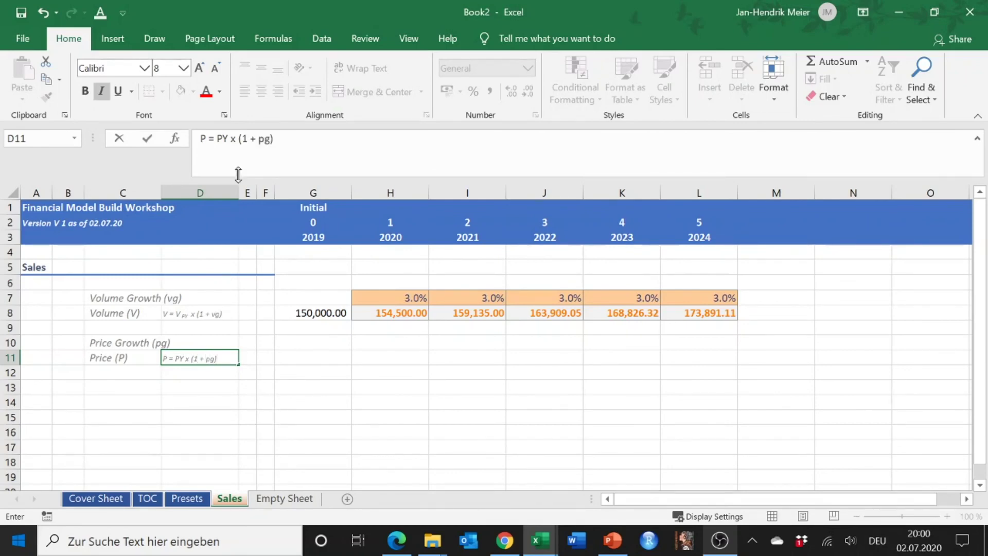
Insert another P before PY in the D11 formula text and format PY as subscript.
click(230, 178)
text(P)
key(shift+Right)
key(shift+Right)
click(224, 115)
click(340, 291)
click(569, 429)
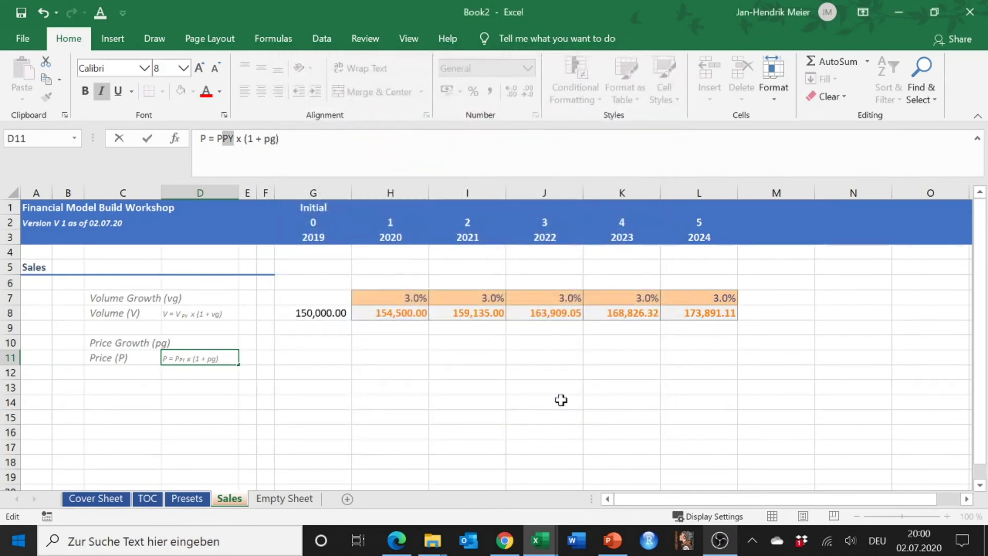
key(Tab)
Enter 15.00 as the initial 2019 price in cell G11.
key(Tab)
key(Tab)
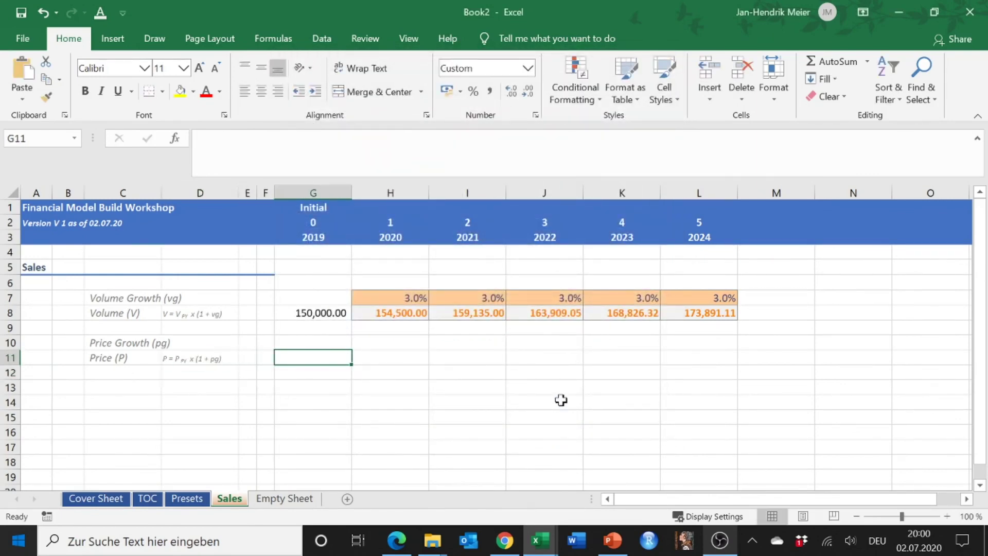
text(15.00)
key(Return)
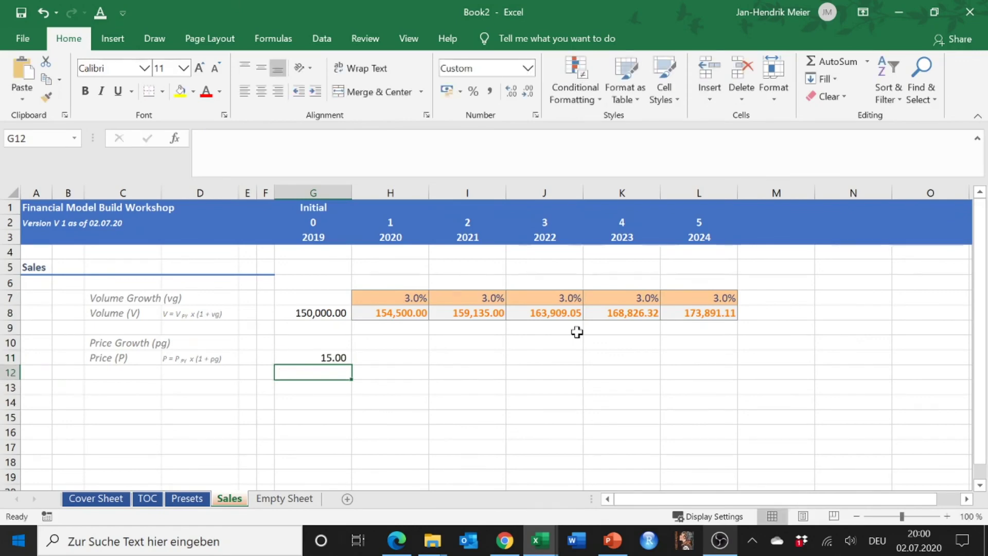
Apply the Input cell style to the initial volume in G8 and the initial price in G11.
click(322, 311)
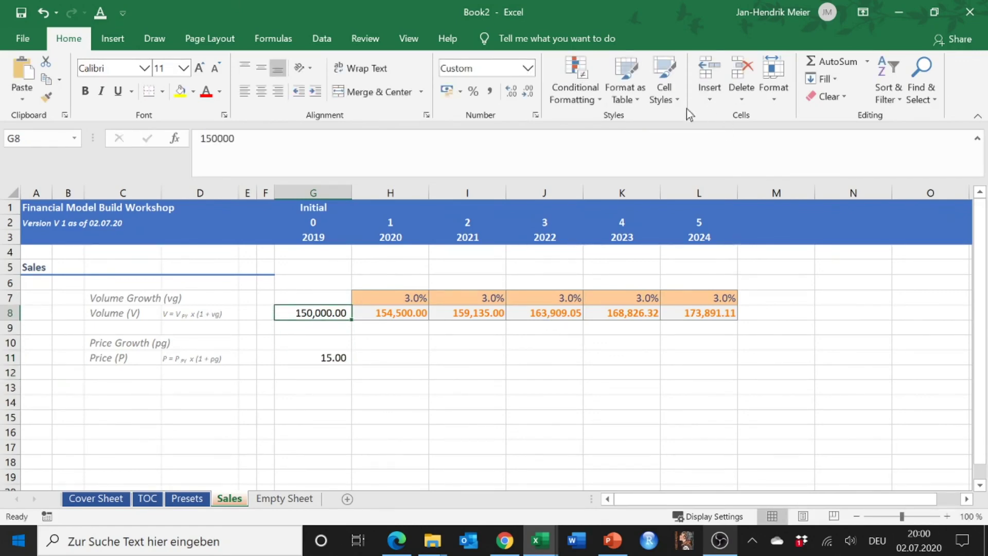
click(671, 103)
click(788, 212)
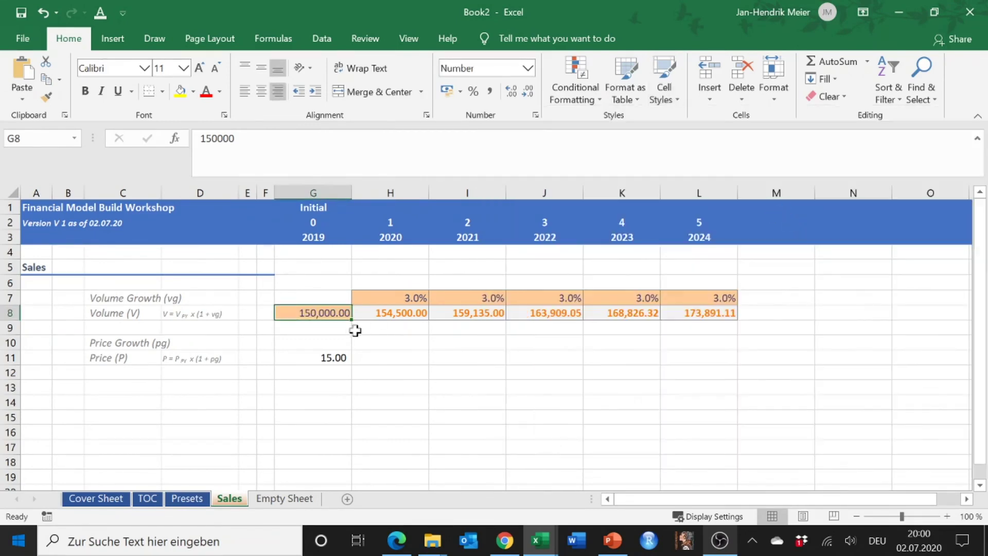
click(320, 357)
click(664, 105)
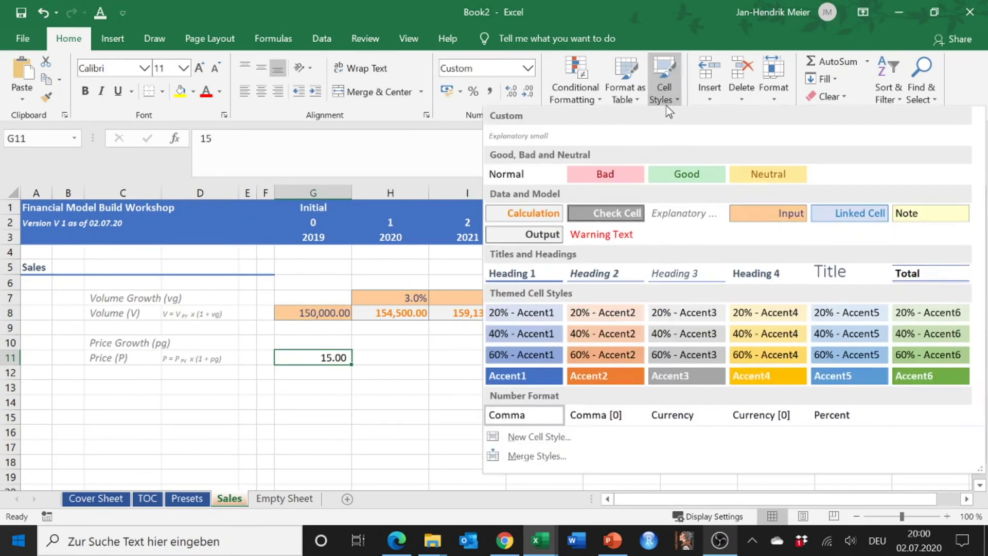
click(751, 212)
Apply the Input cell style to H10 and fill it across the price growth row to L10.
click(398, 359)
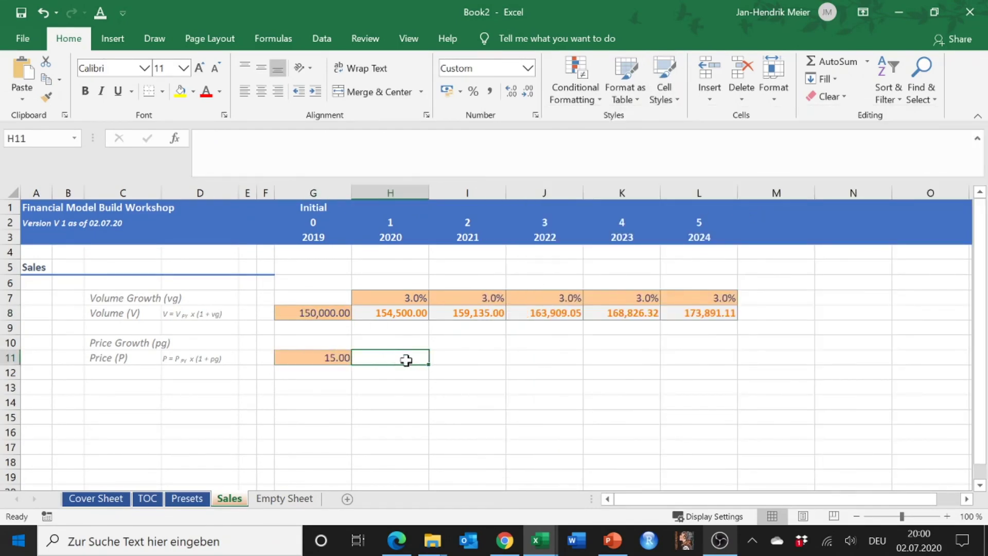
click(397, 342)
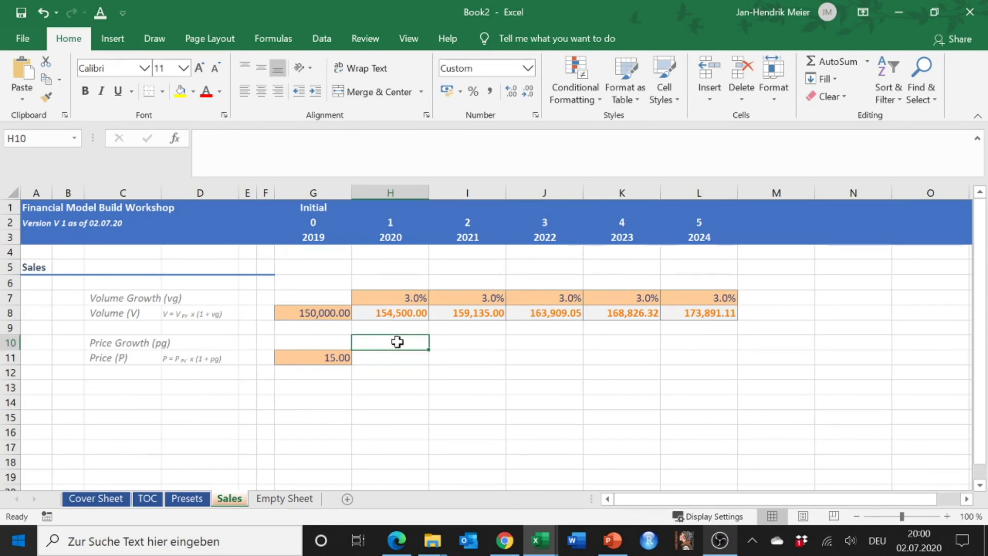
click(665, 101)
click(771, 213)
drag(429, 347, 703, 346)
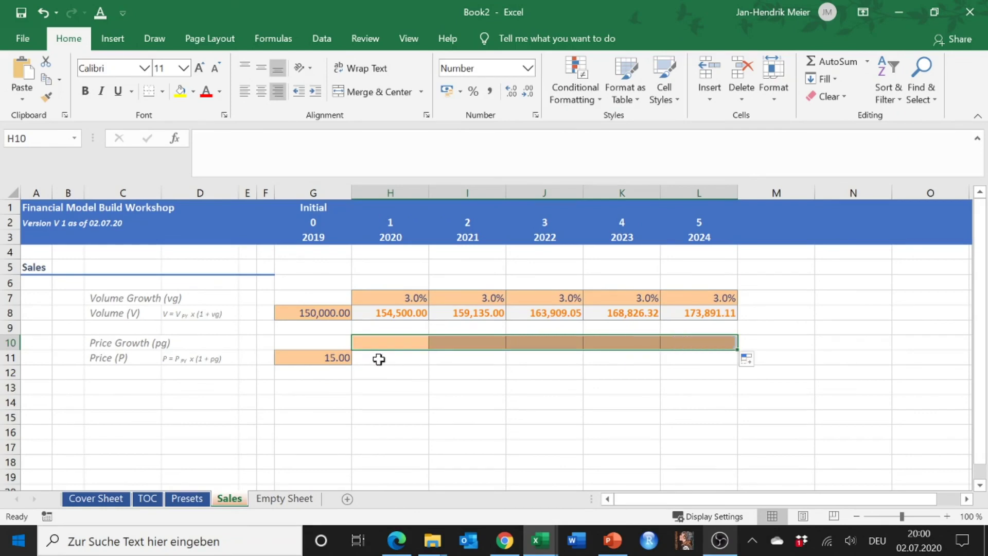
Apply the Calculation cell style to H11 and fill it across the price row to L11.
click(379, 359)
click(666, 103)
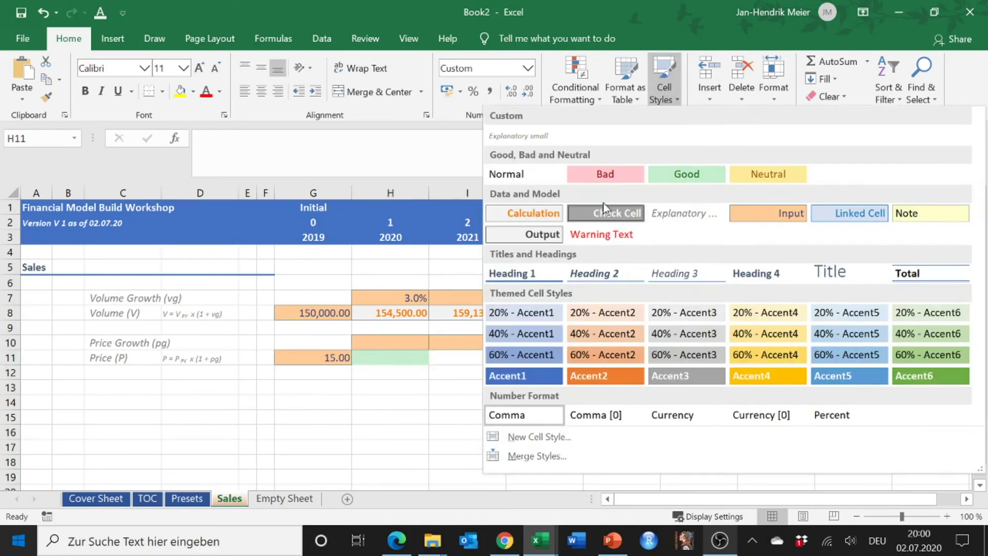
click(554, 214)
drag(431, 363, 717, 365)
Enter 2% as the 2020 price growth in cell H10.
click(416, 346)
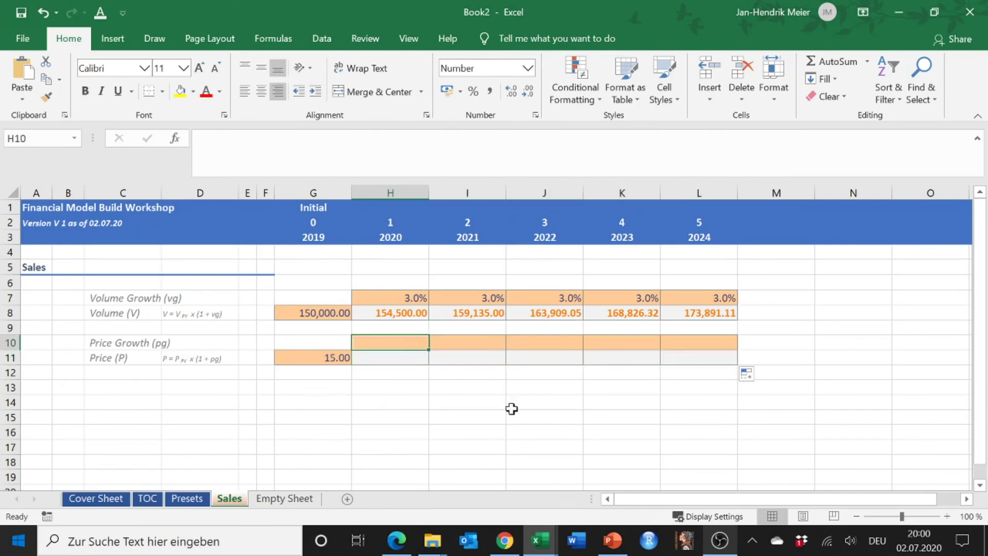
text(2%)
key(Return)
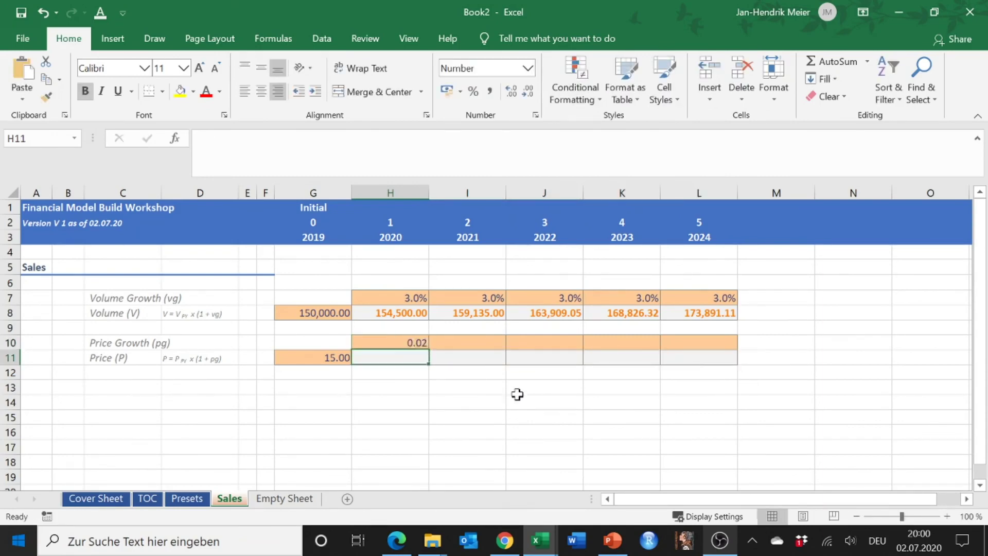
key(Up)
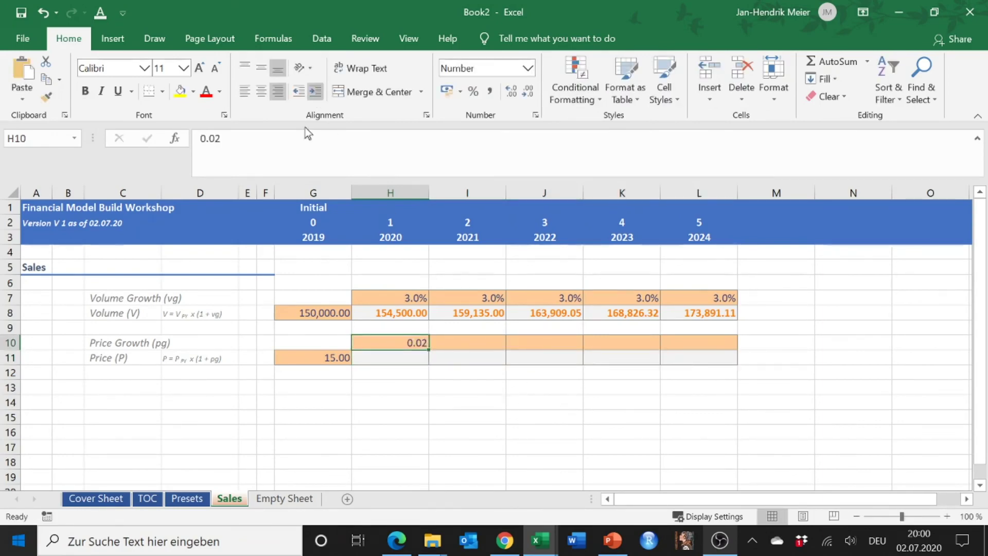
Format H10 as a percentage with one decimal place and fill it across the price growth row to L10.
click(473, 91)
click(511, 92)
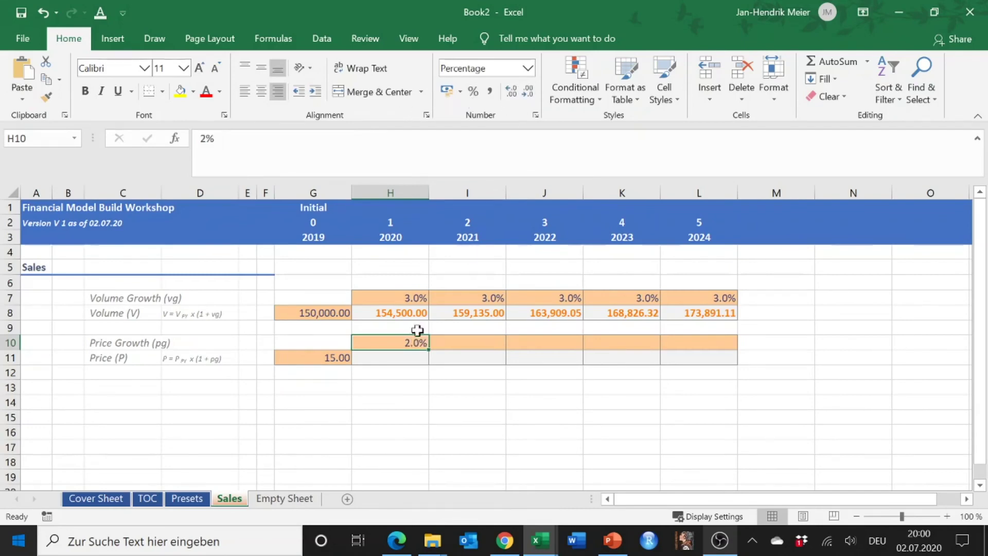
drag(429, 349, 721, 349)
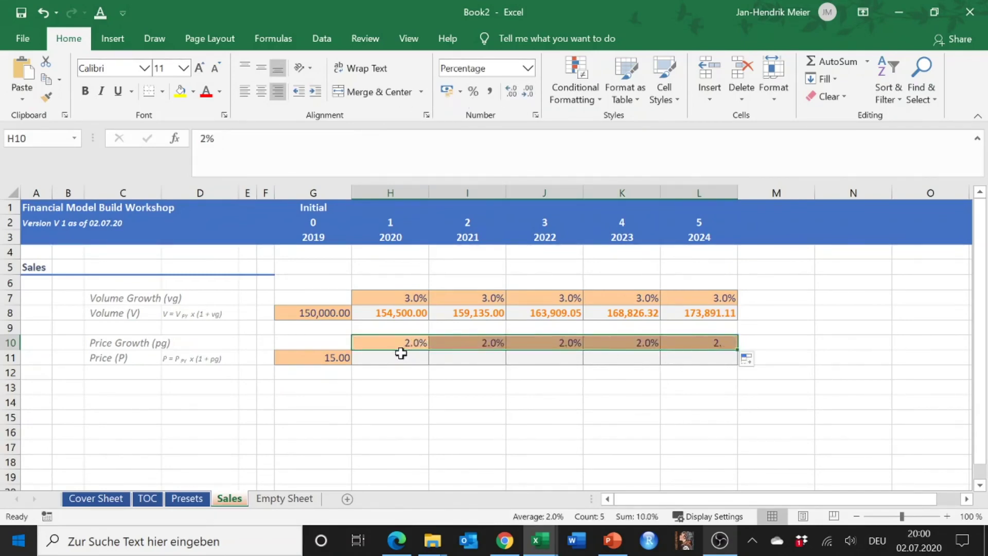
Enter the price formula =G11*(1+H10) in H11 and fill it across the row to L11.
click(399, 358)
text(=)
key(Left)
text(*)
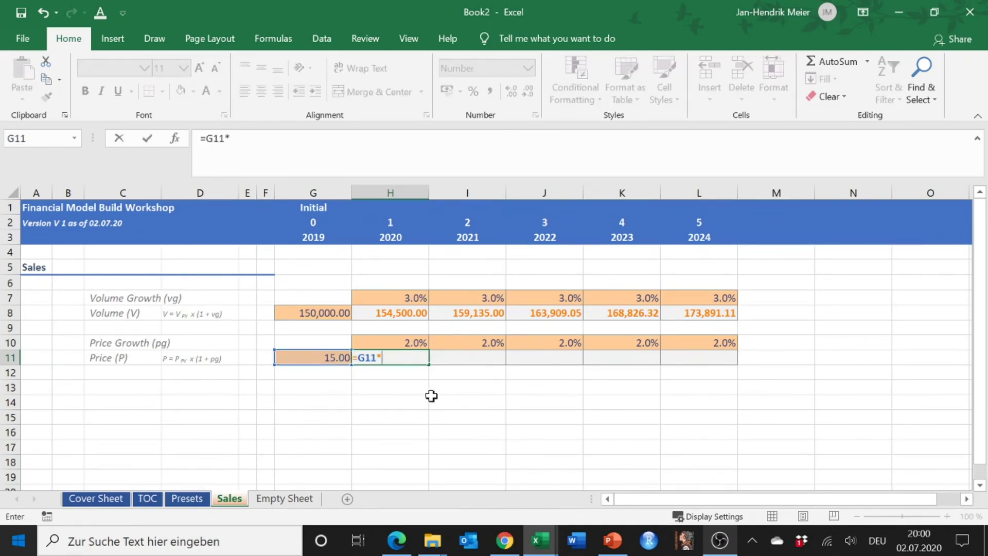
text((1+)
key(Up)
text())
key(Return)
key(Up)
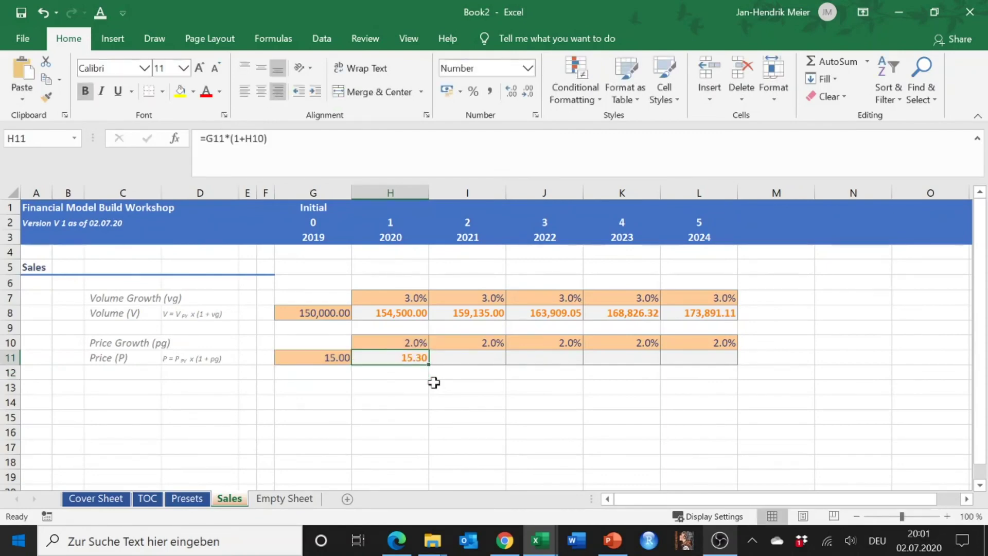
drag(429, 365, 730, 368)
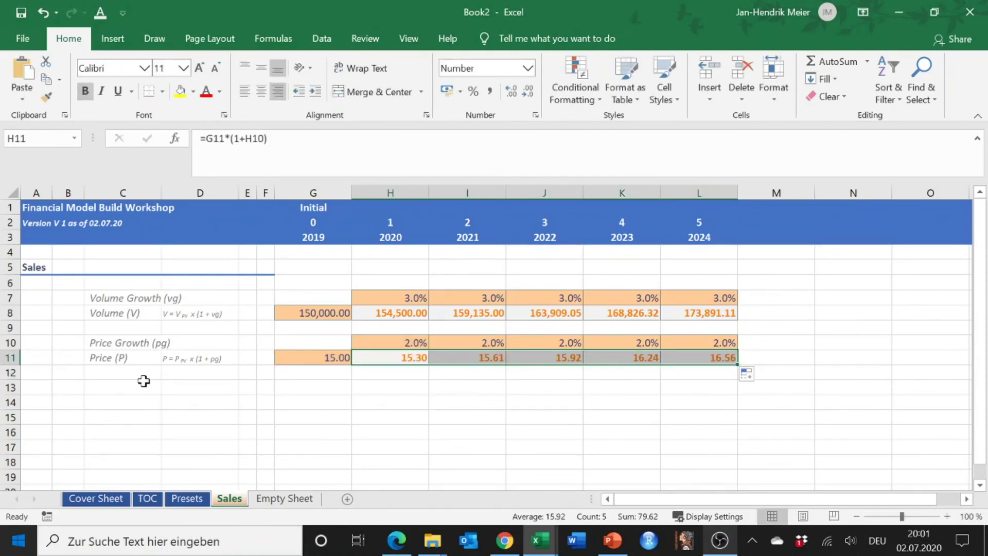
Label row 13 "Sales (S)" in C13 with the formula note "S = V x P" in D13.
click(123, 383)
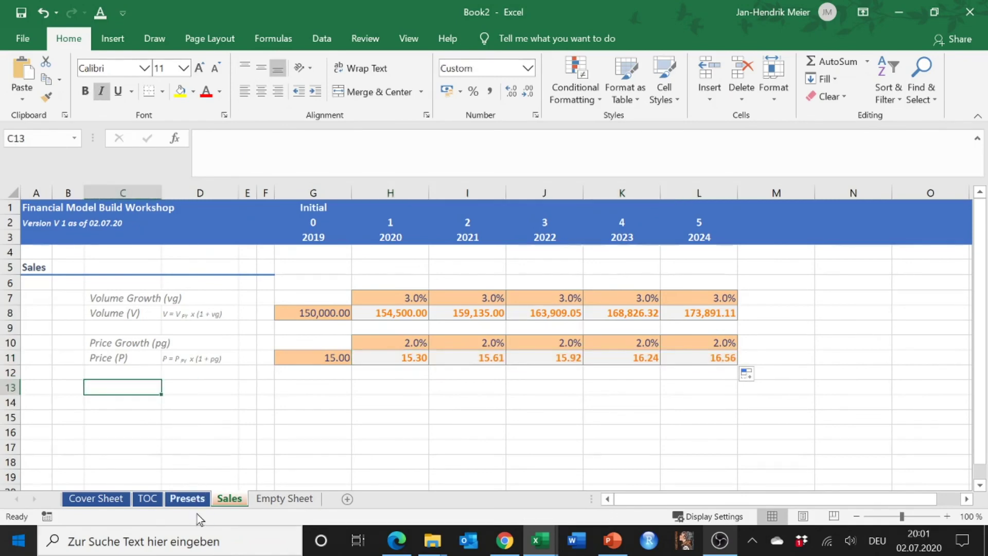
text(Sales (S))
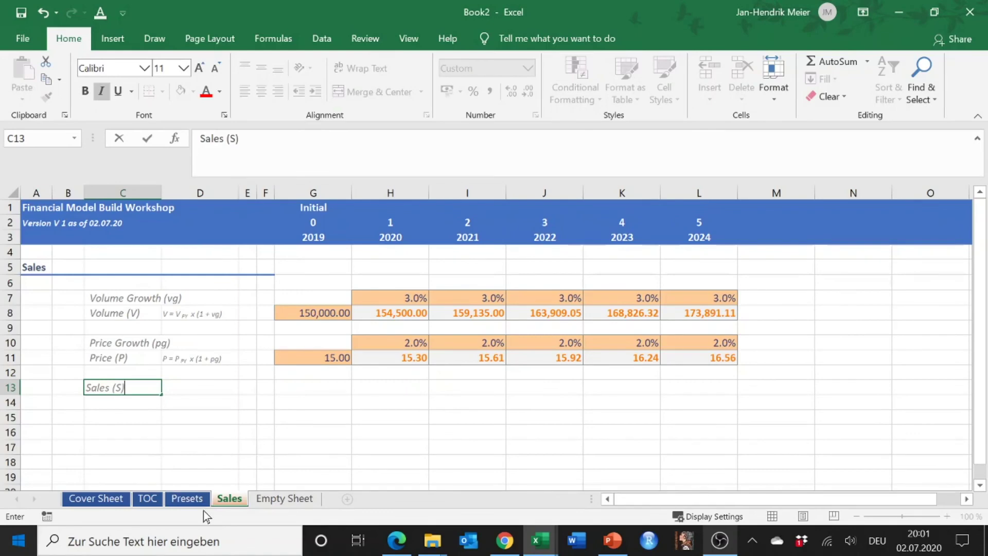
key(Tab)
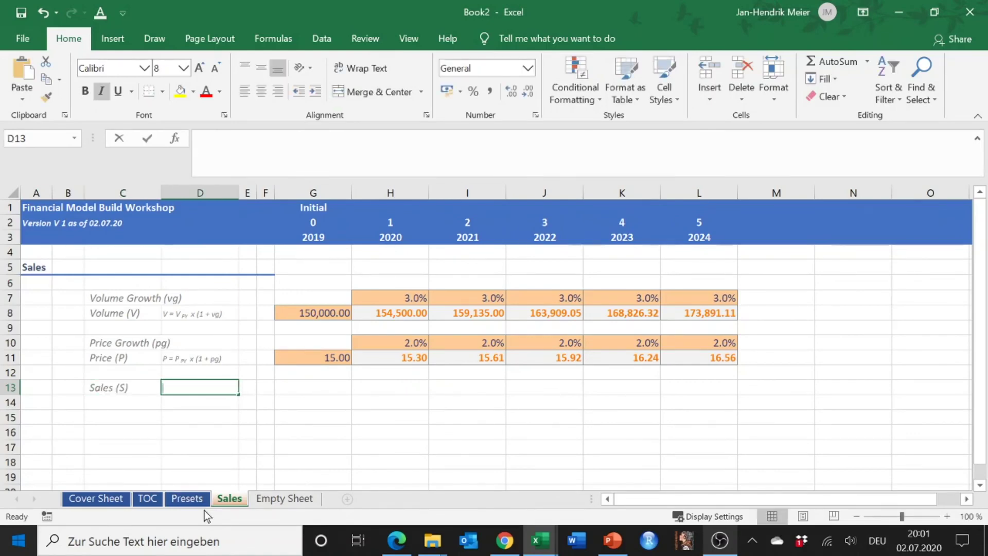
text(S = )
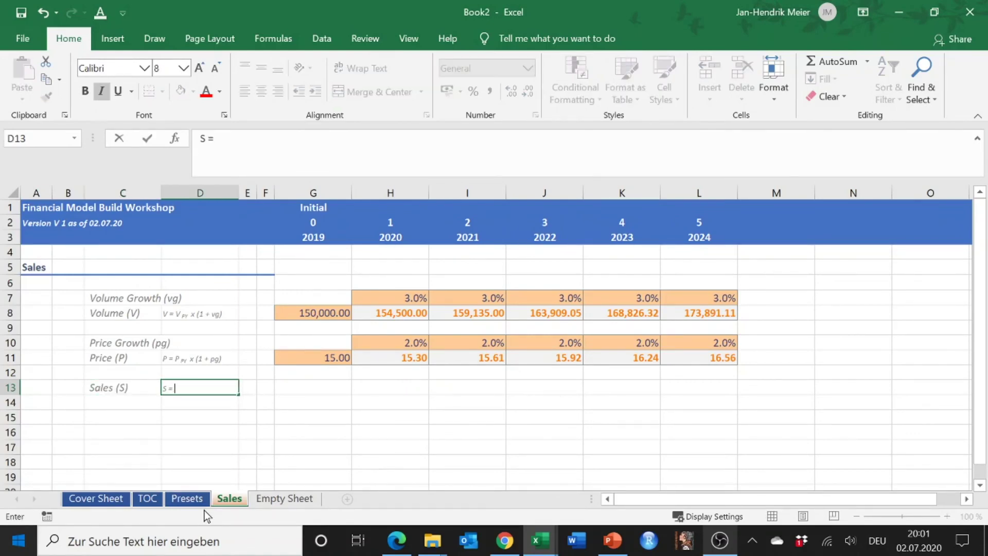
text(V x P)
key(Return)
Enter the sales formula =G8*G11 in G13 and fill it across the row to L13.
key(Up)
key(Right)
key(Right)
key(Right)
key(Right)
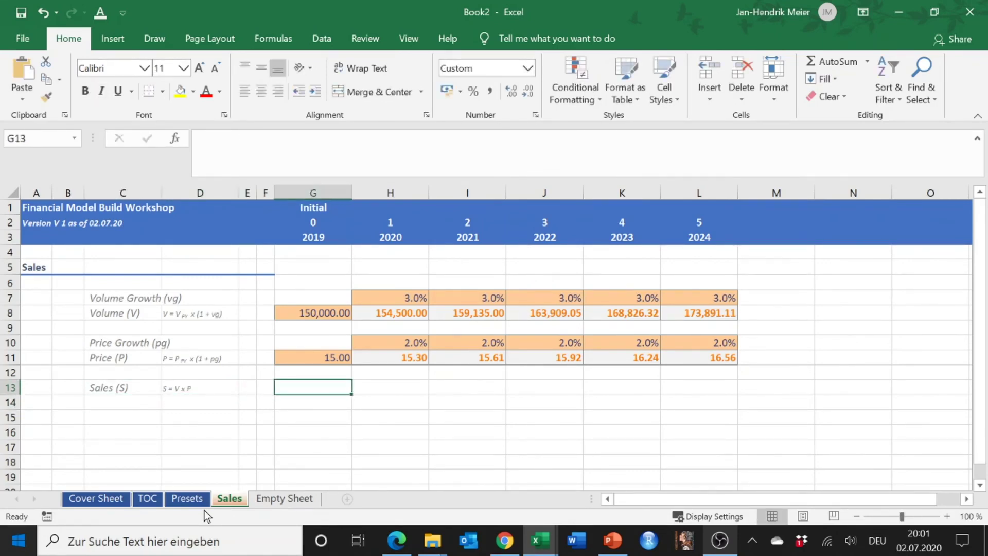
text(=)
key(Up)
key(Up)
key(Up)
key(Up)
key(Up)
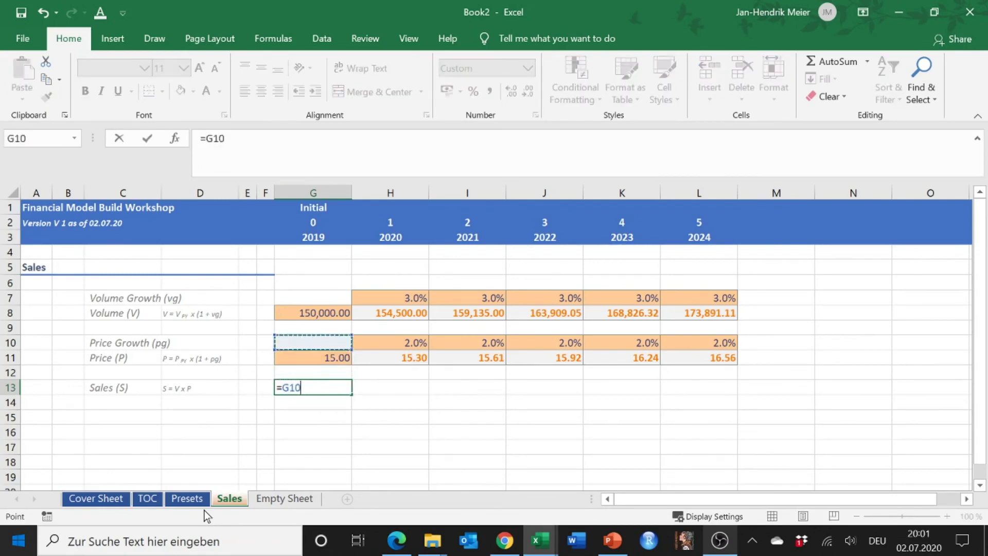
text(*)
key(Up)
key(Up)
key(Up)
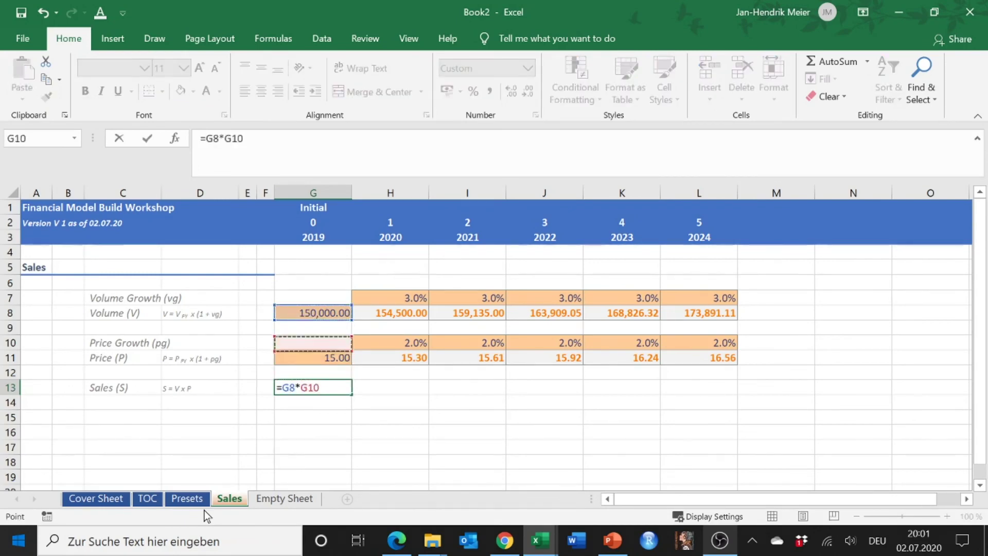
key(Down)
key(Return)
key(Up)
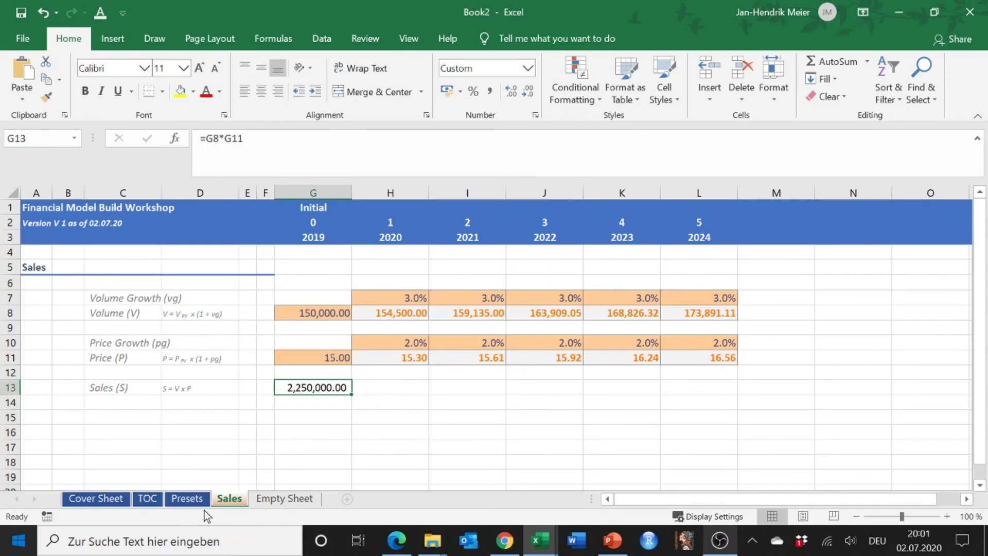
drag(353, 392, 711, 401)
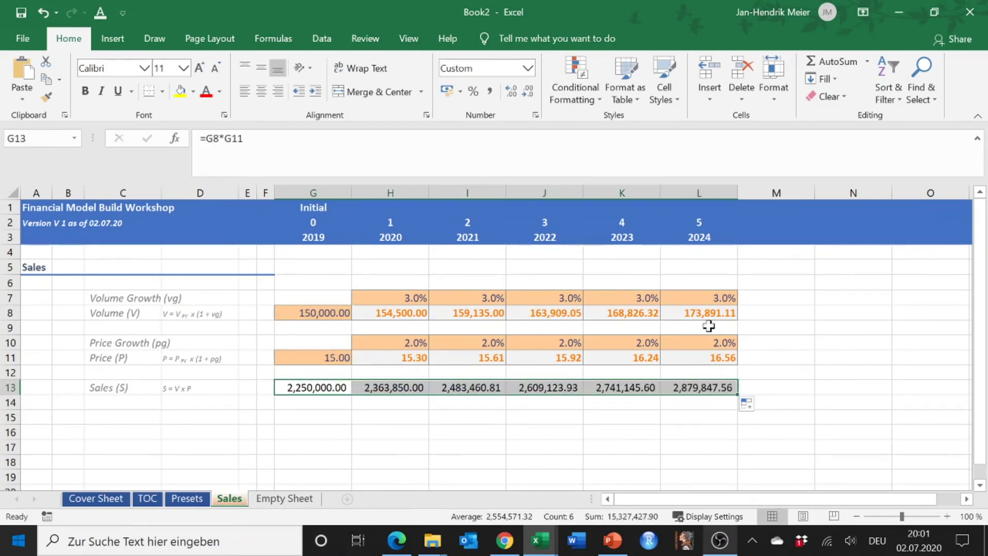
Apply the Output cell style to the sales row G13 to L13.
click(679, 98)
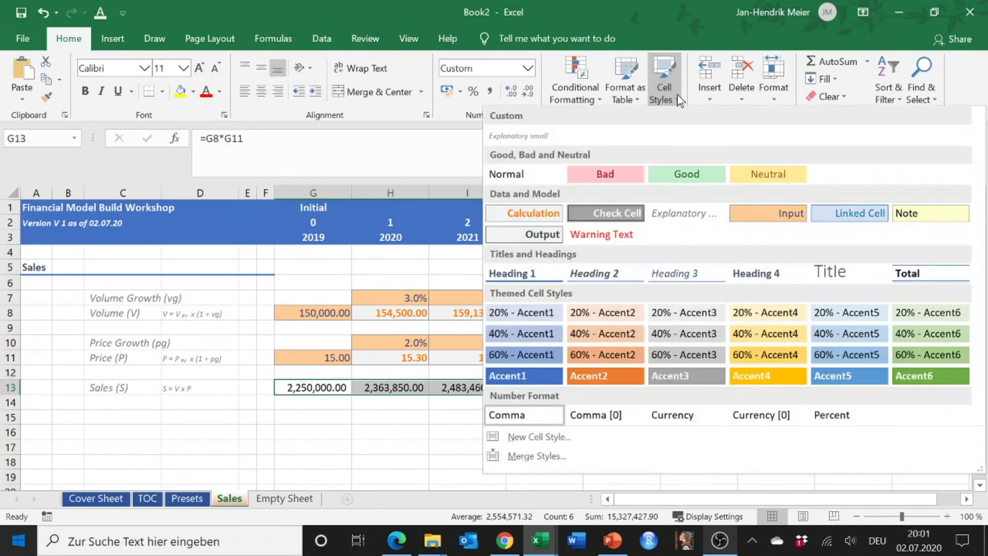
click(549, 235)
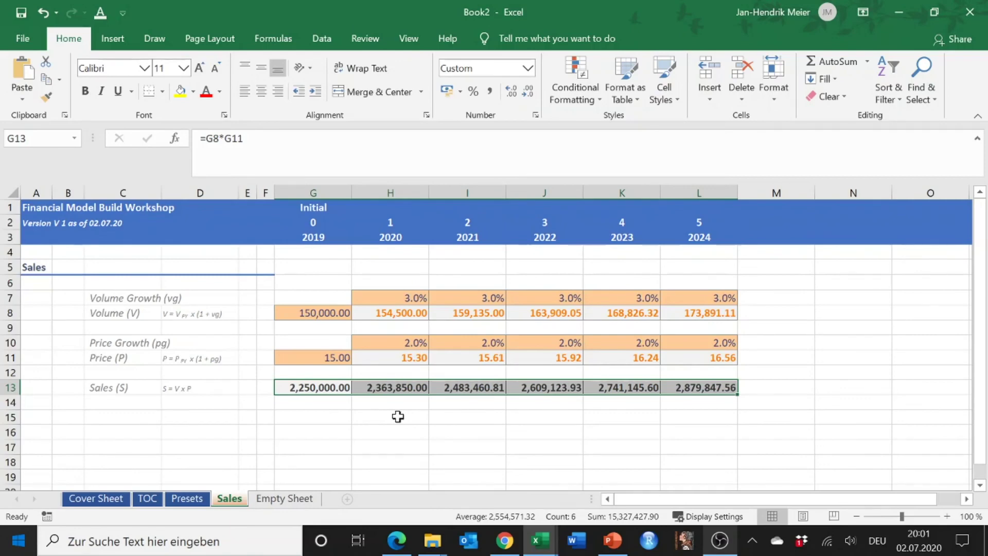
click(397, 416)
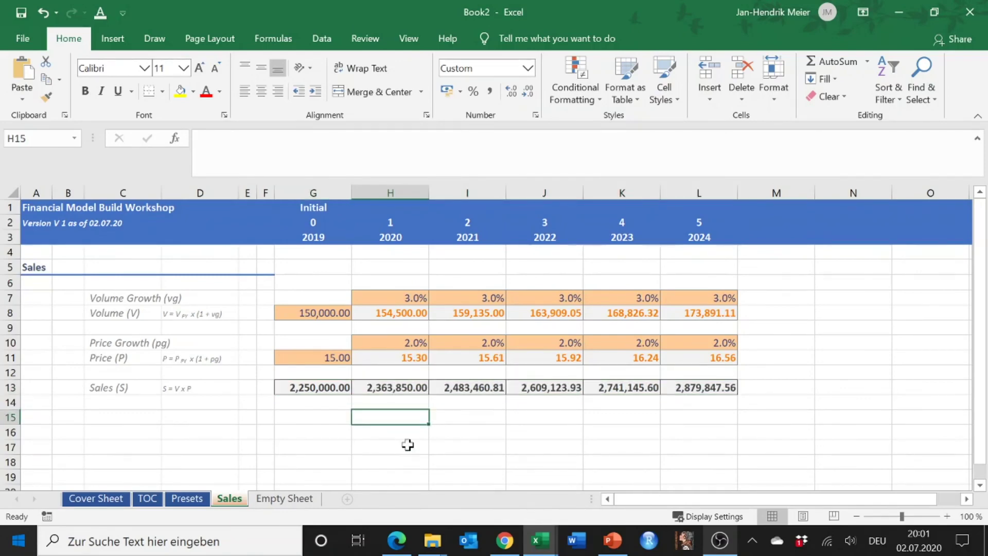